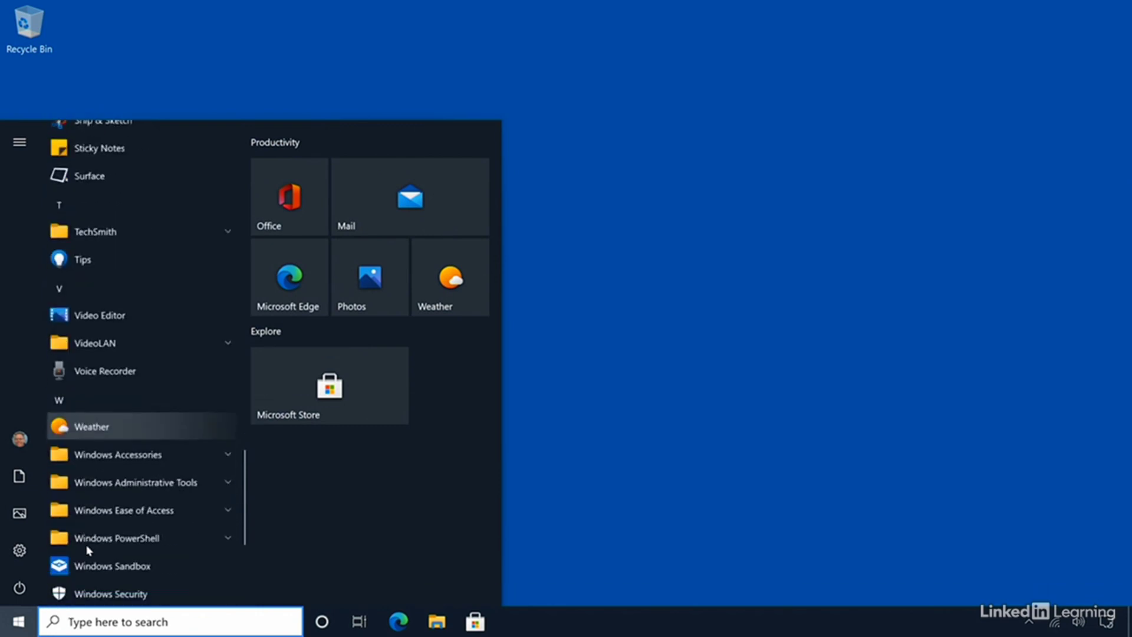
# Step: Start Word and create a blank document
pyautogui.click(121, 437)
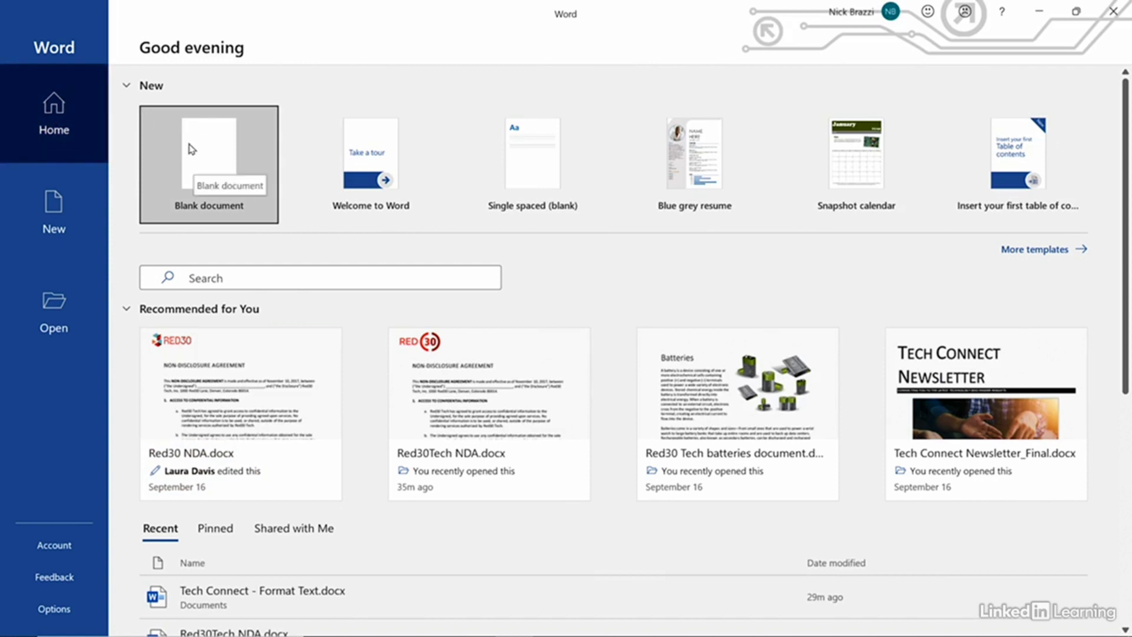
pyautogui.click(213, 147)
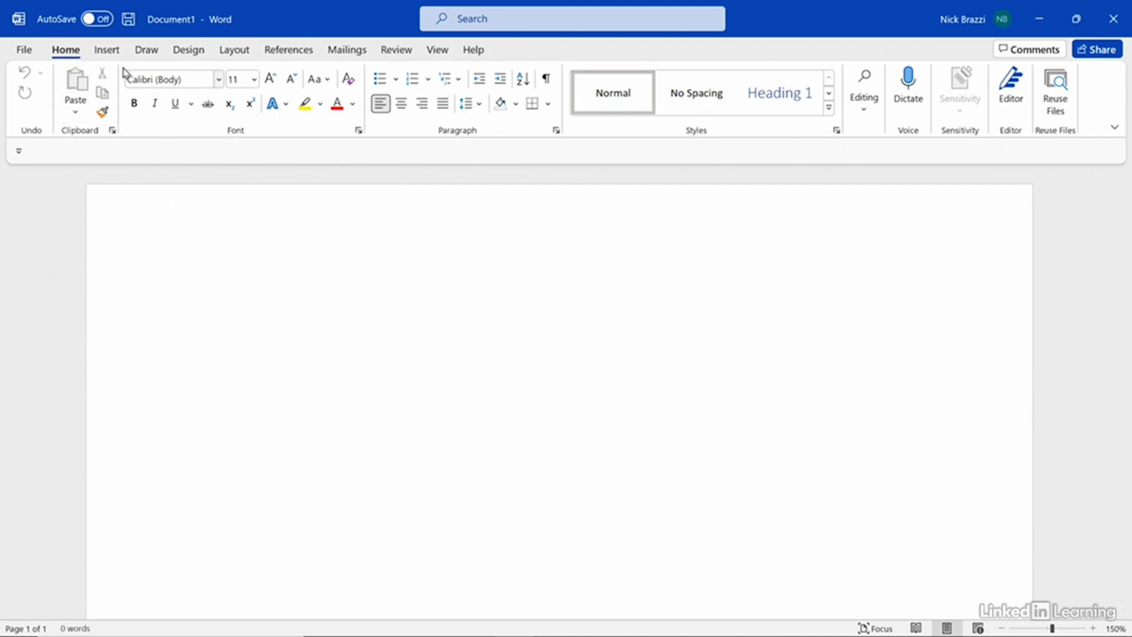
# Step: Examine the insert, draw, design and home commands, along with the document's file management options
pyautogui.click(107, 52)
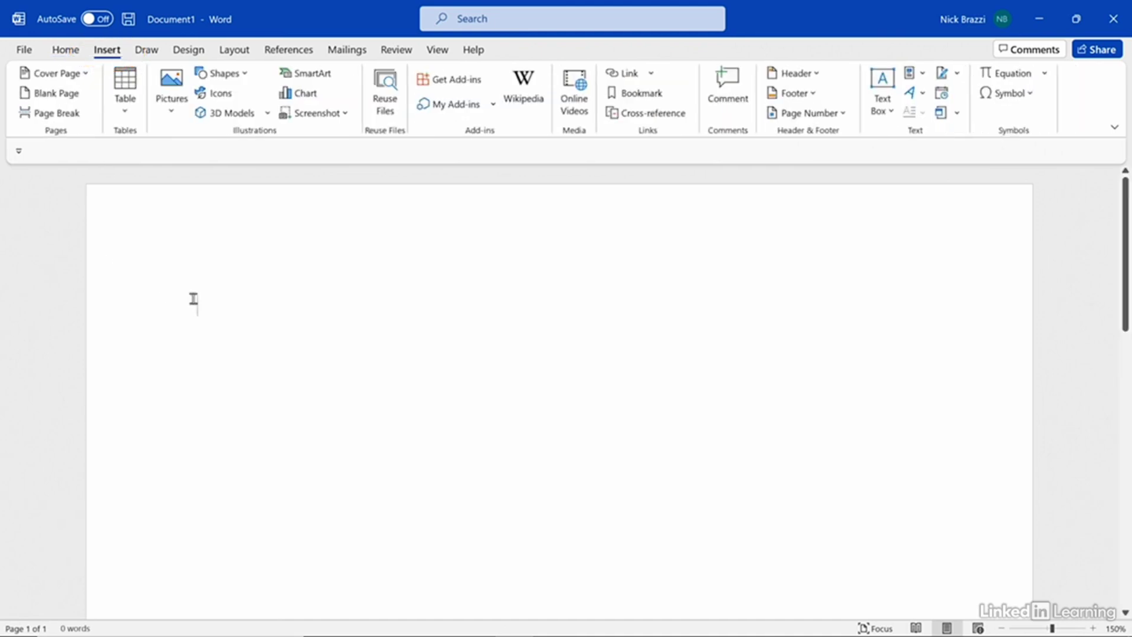
pyautogui.click(146, 50)
pyautogui.click(183, 52)
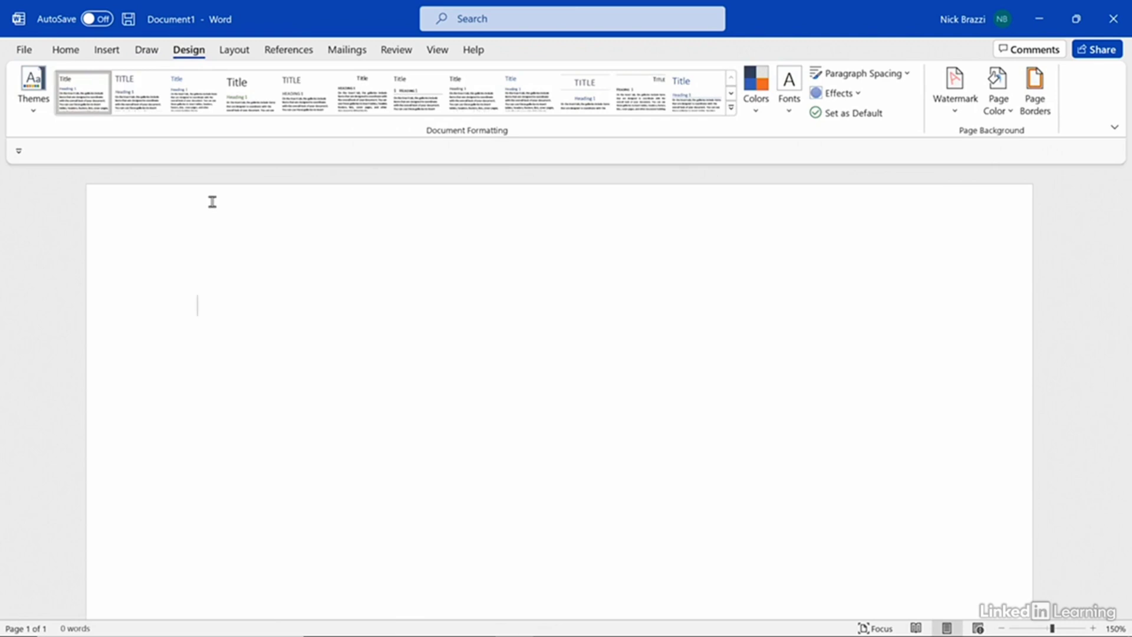
pyautogui.click(70, 52)
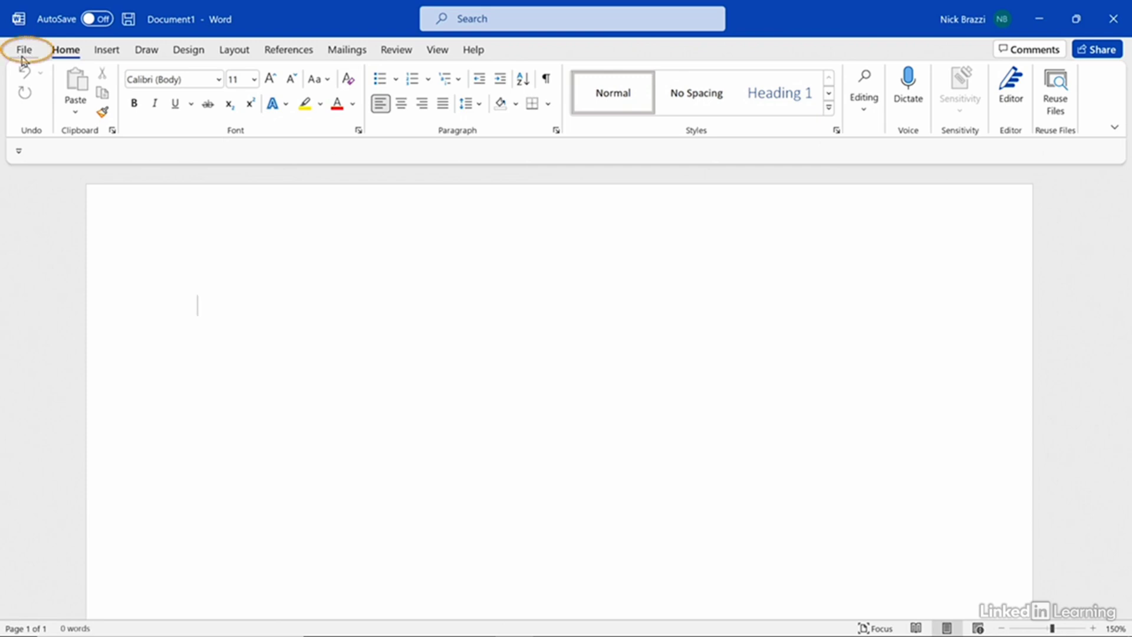
pyautogui.click(23, 50)
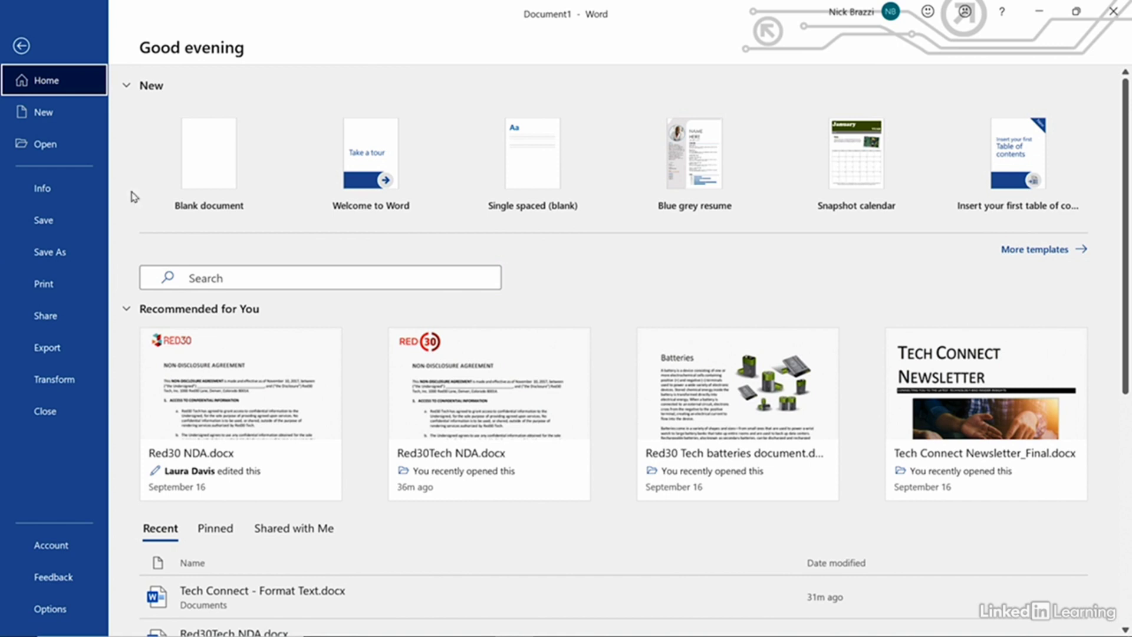
pyautogui.click(22, 49)
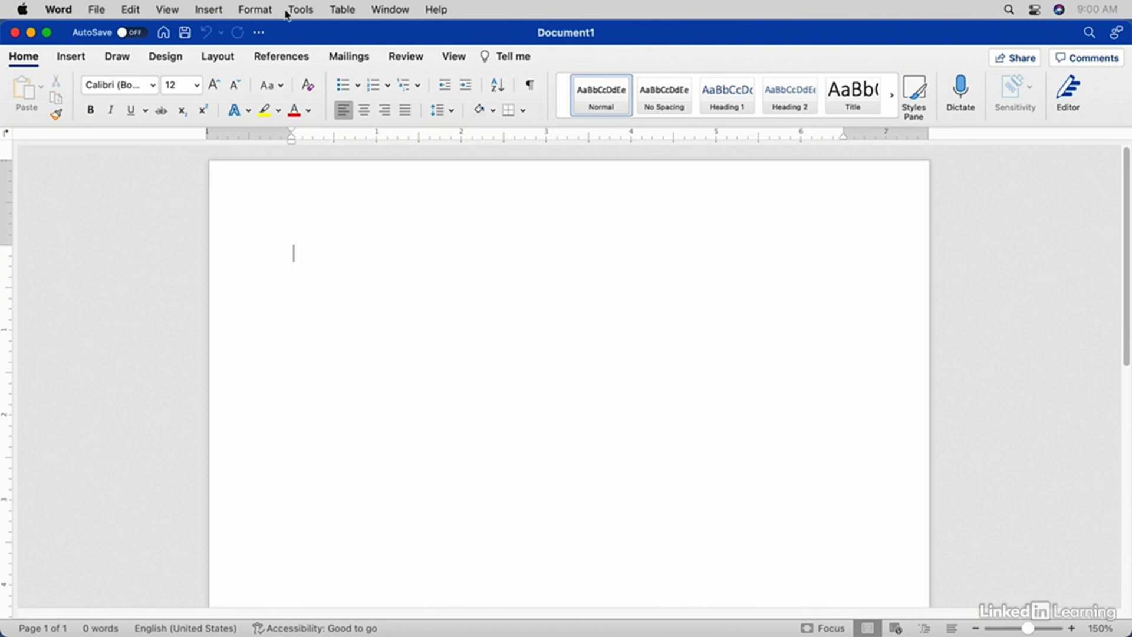
pyautogui.click(99, 10)
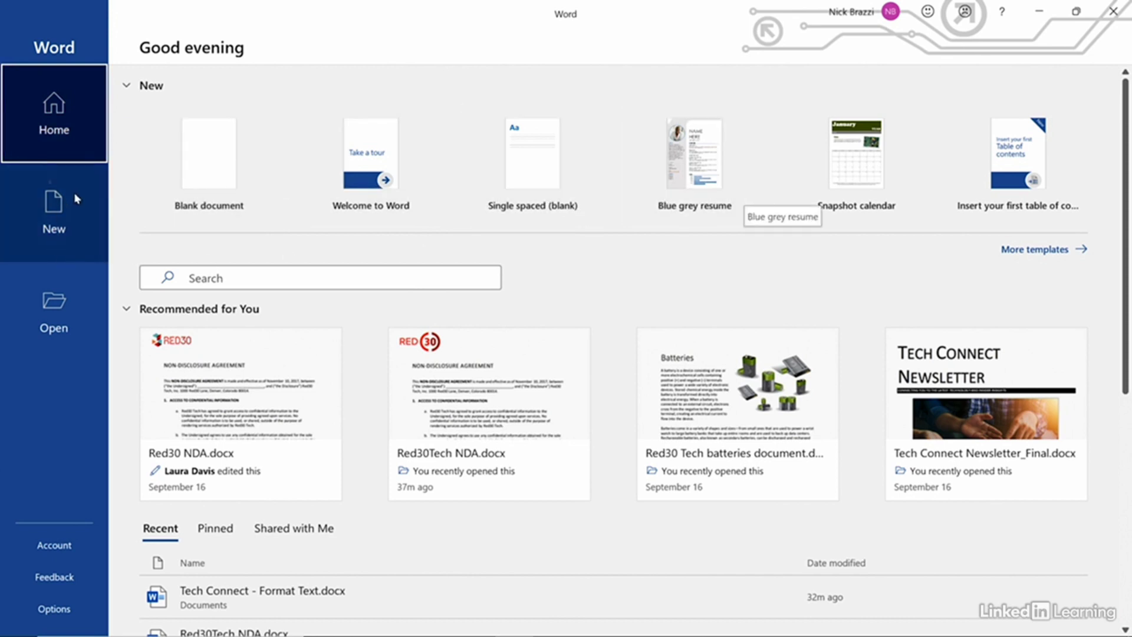
# Step: Create a new blank document and enter the line "Memo: Office Renovations"
pyautogui.click(67, 215)
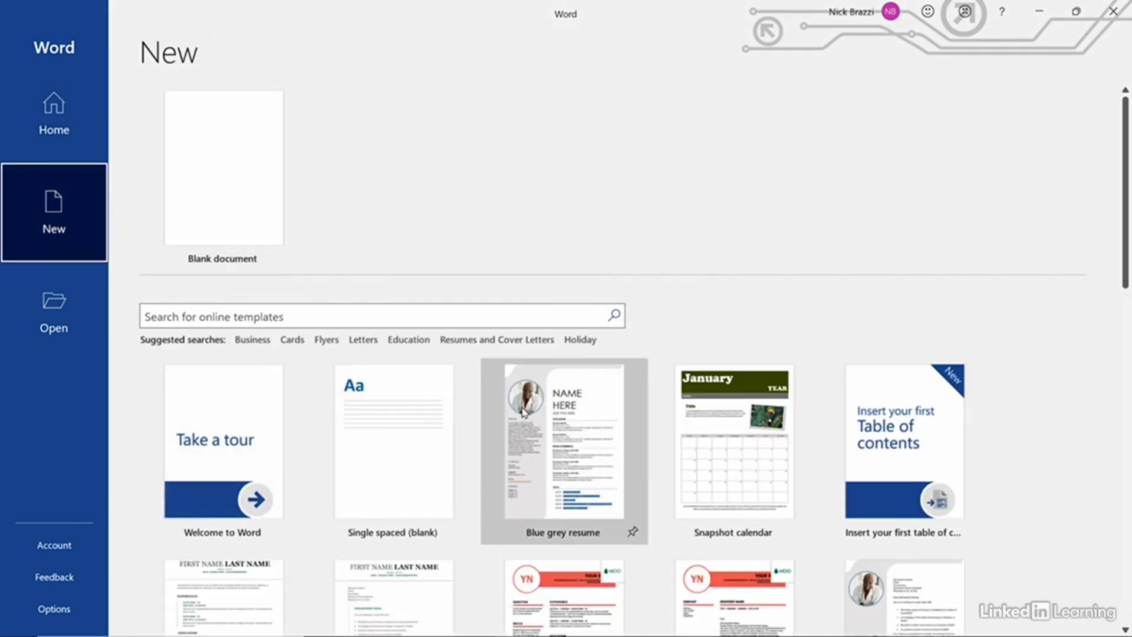
pyautogui.scroll(-3, 525, 413)
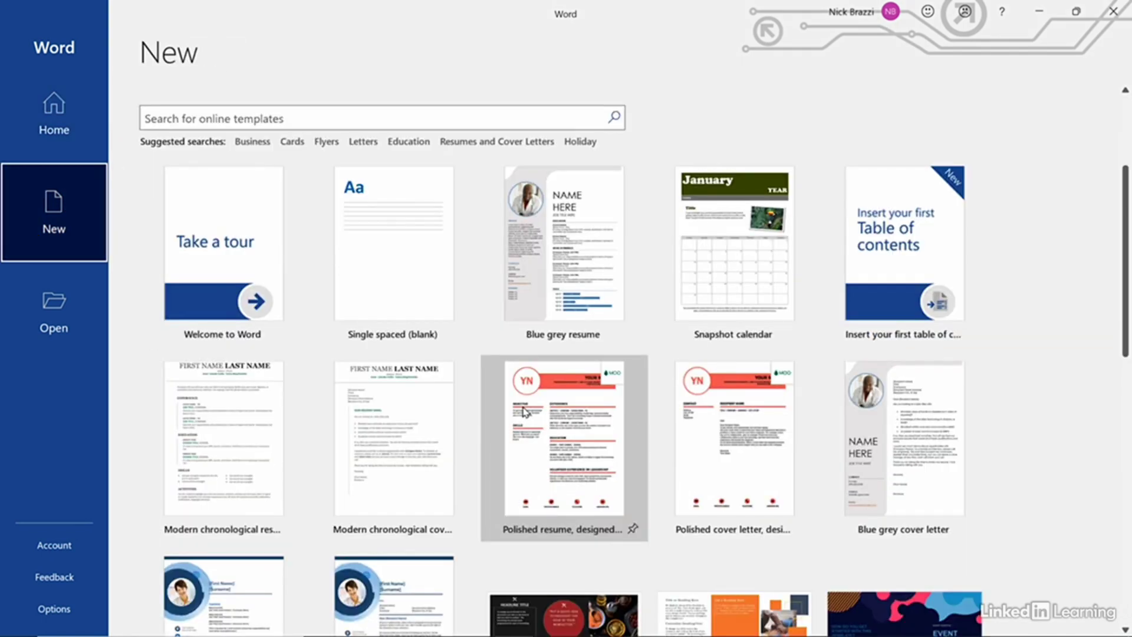
pyautogui.scroll(3, 525, 411)
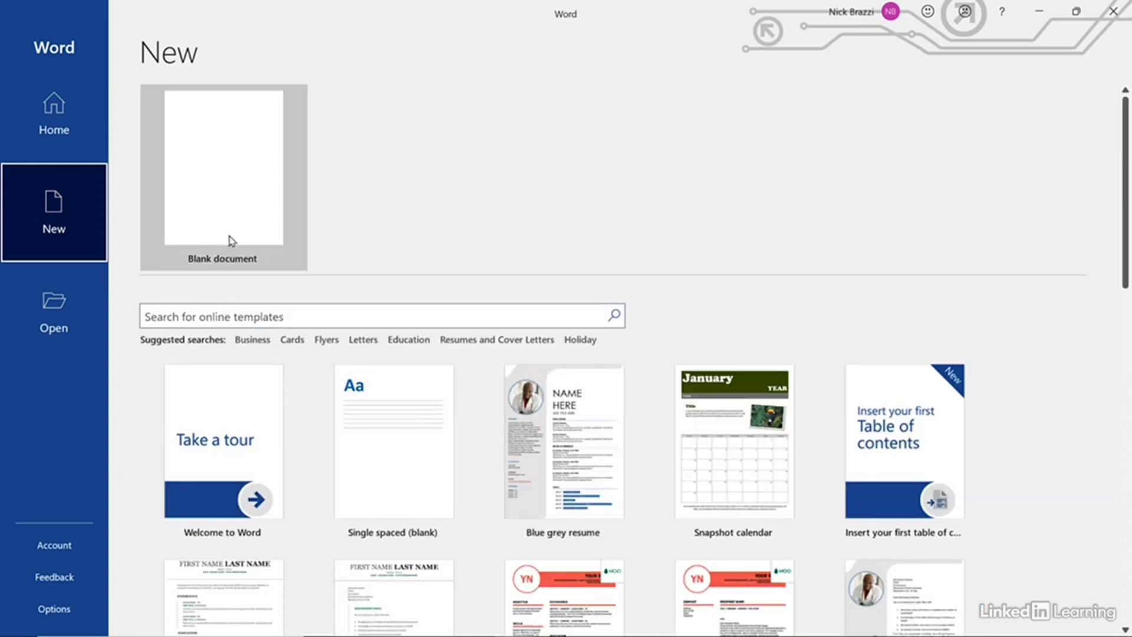
pyautogui.click(217, 163)
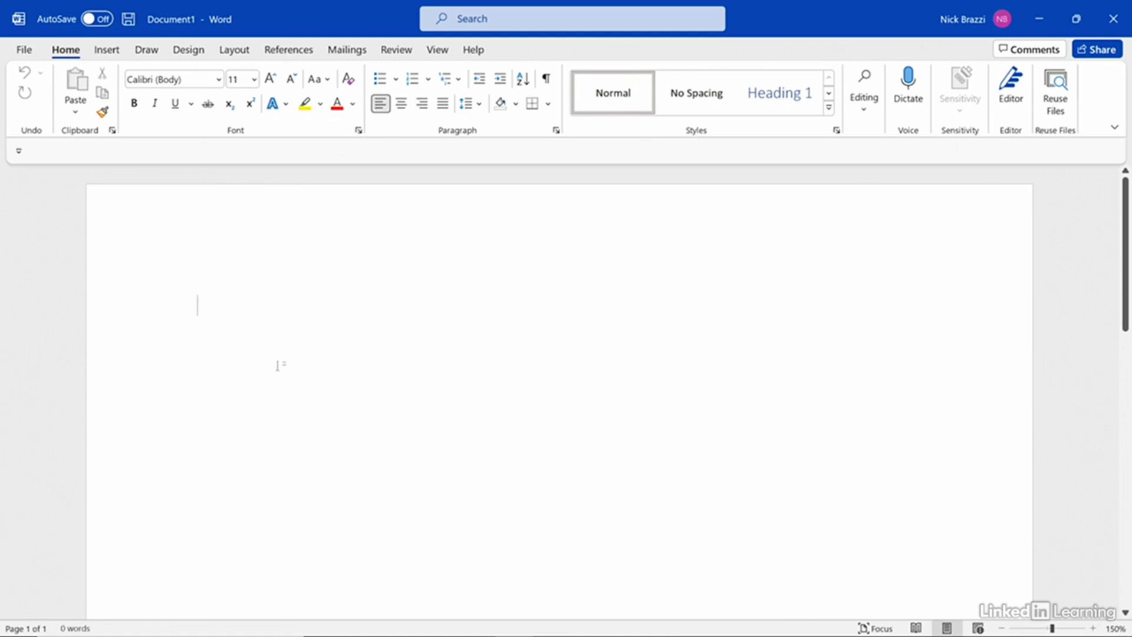
pyautogui.write('Memo: ')
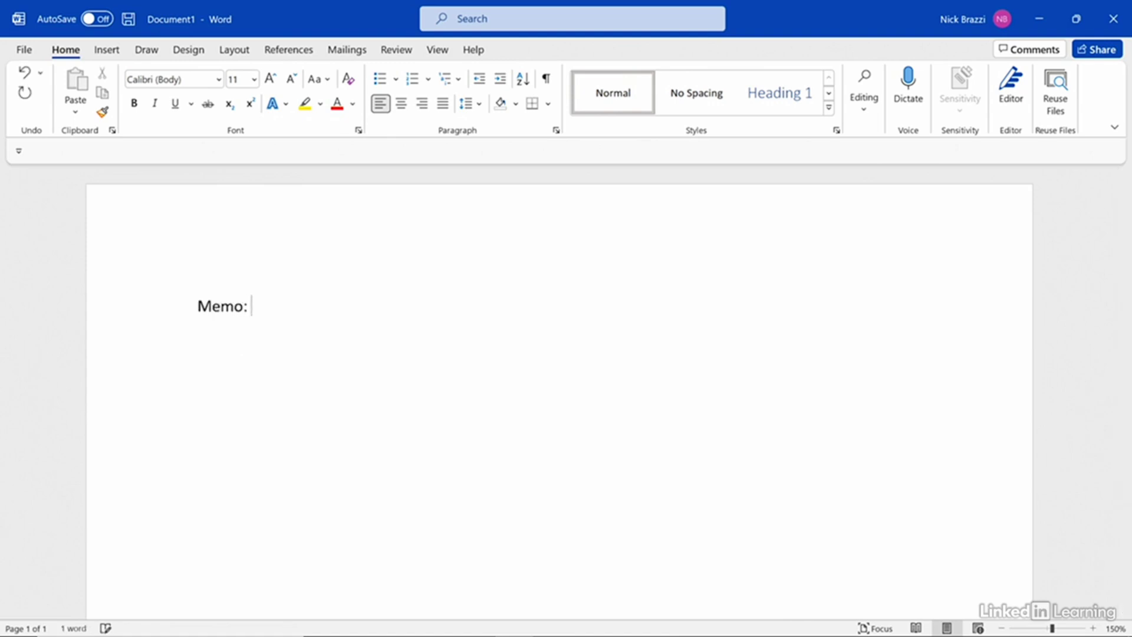
pyautogui.write('Office Renovations')
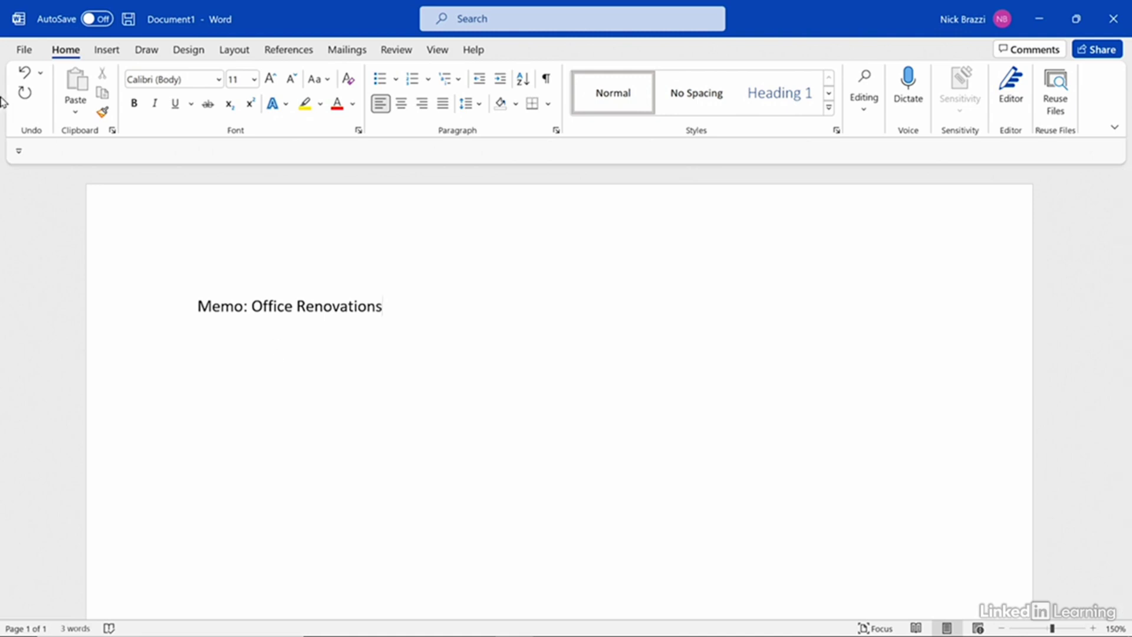
# Step: Save the document as Memo.docx in the Documents folder on this PC, in Word Document format
pyautogui.click(21, 54)
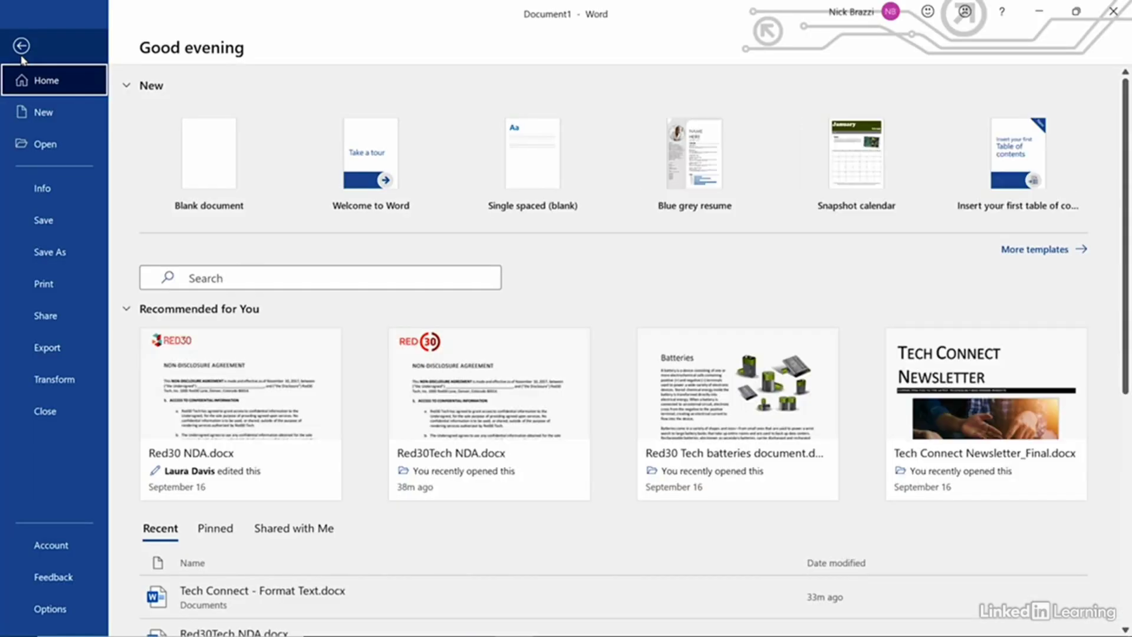
pyautogui.click(77, 253)
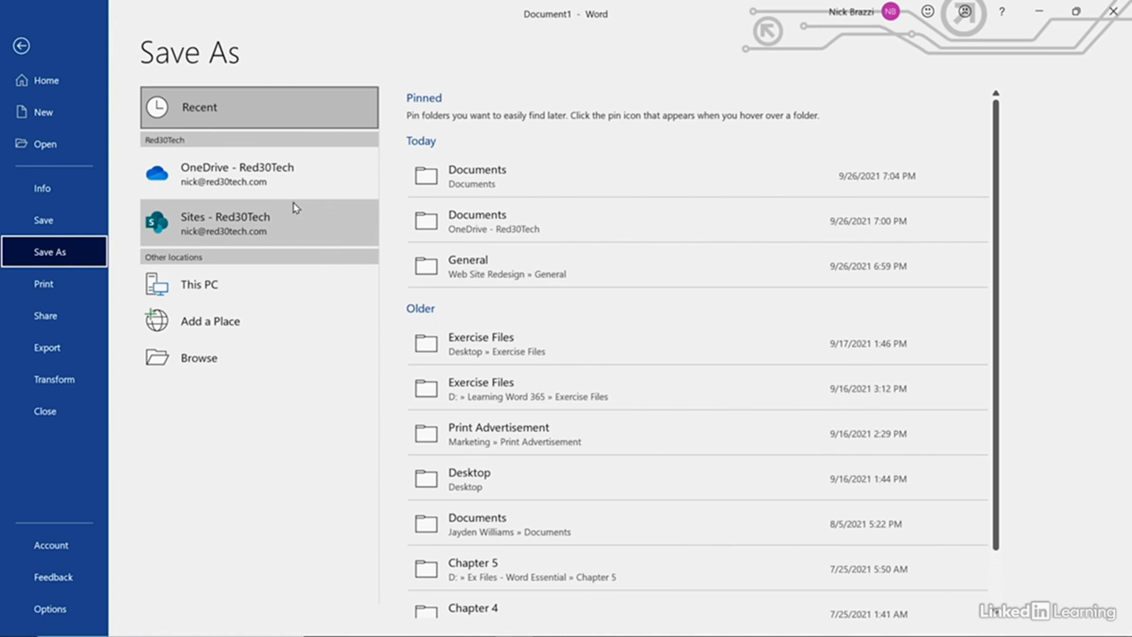
pyautogui.click(252, 284)
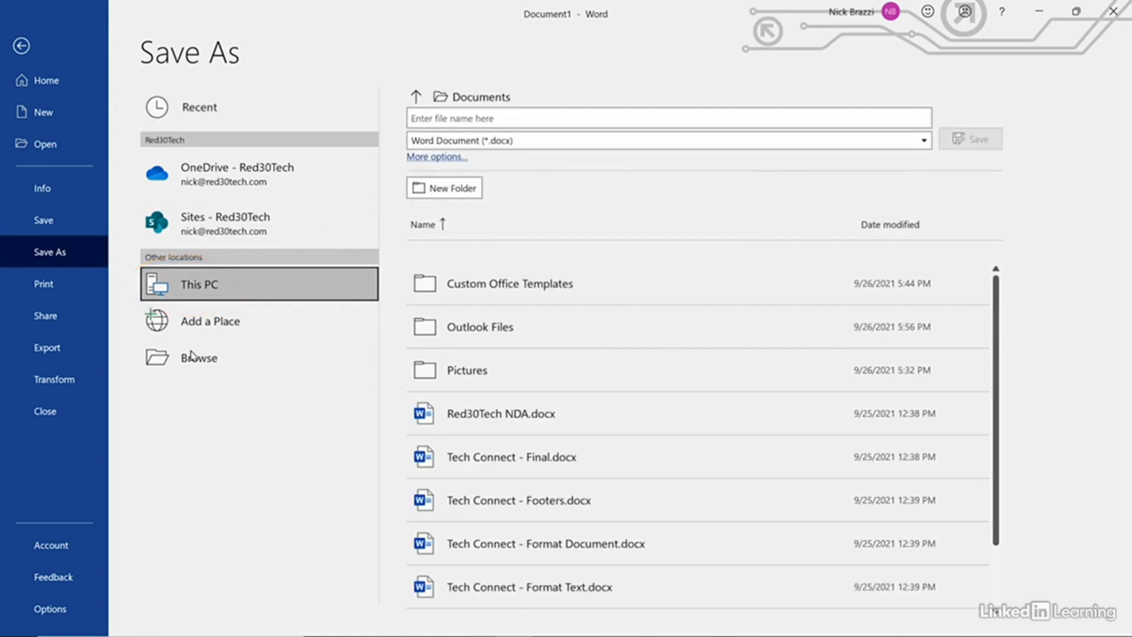
pyautogui.click(219, 358)
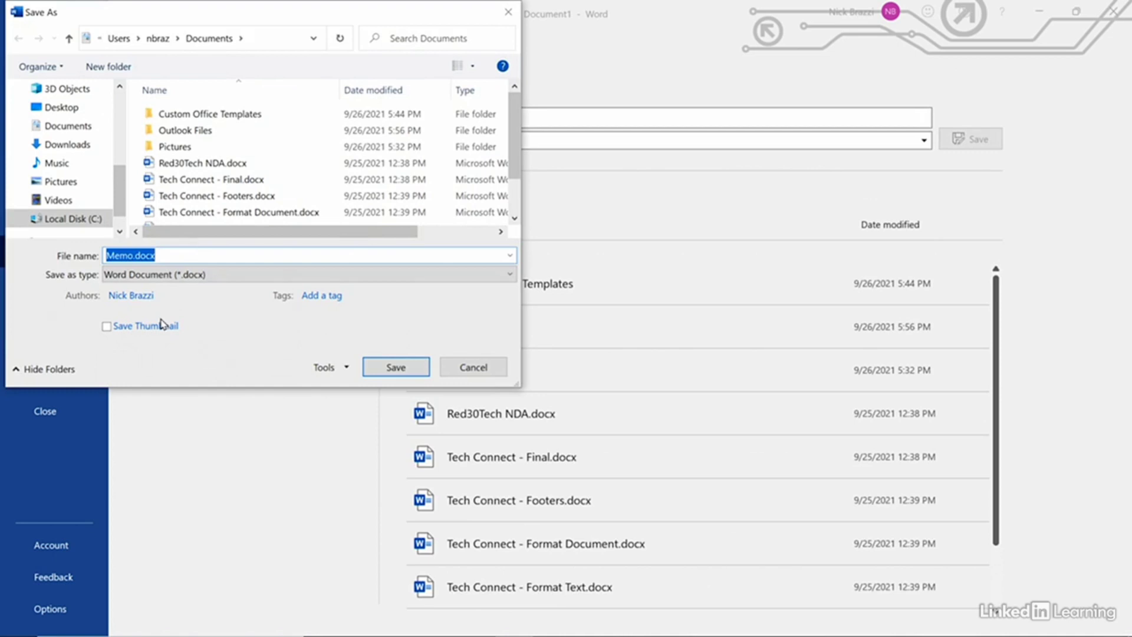
pyautogui.scroll(1, 120, 177)
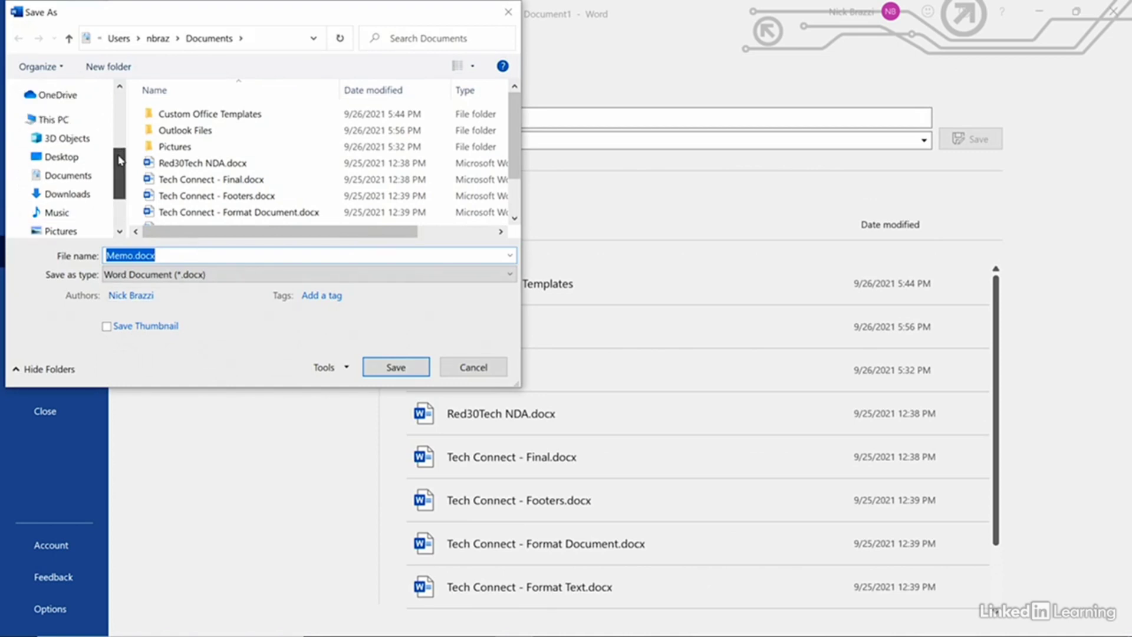
pyautogui.click(59, 177)
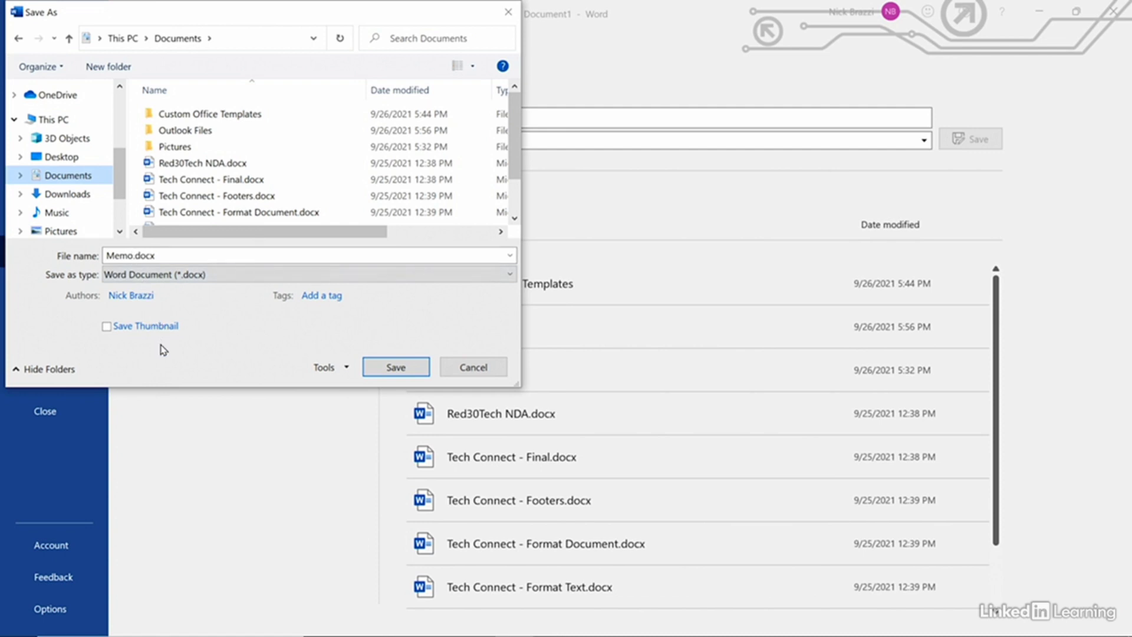
pyautogui.click(374, 364)
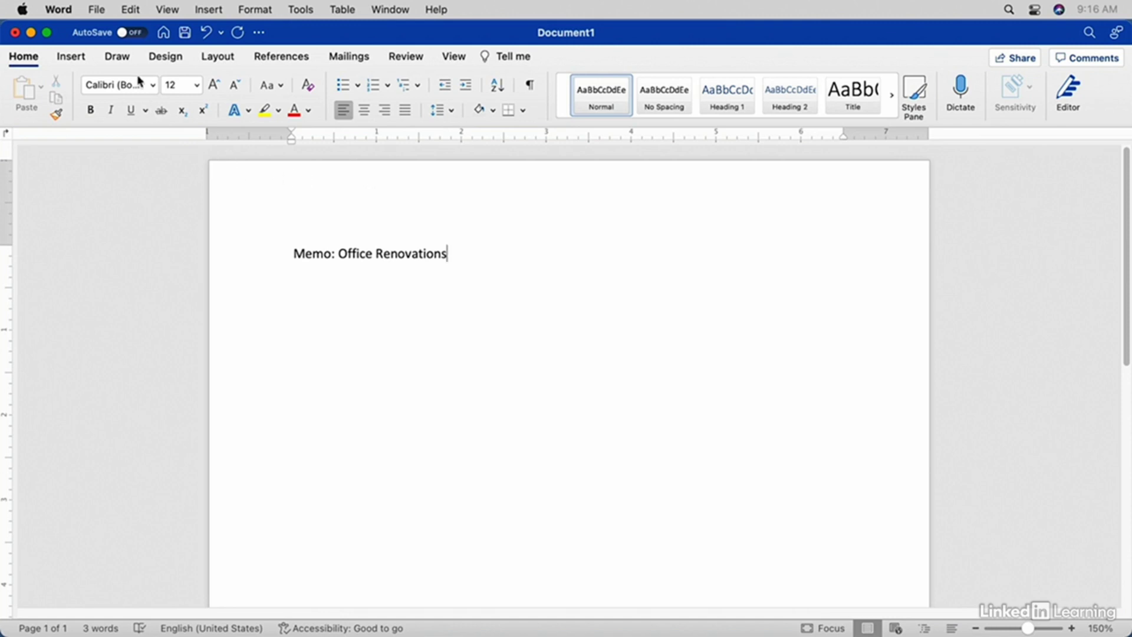
# Step: Save the memo on the Mac as a Word document named Memo in the local Documents folder
pyautogui.click(102, 12)
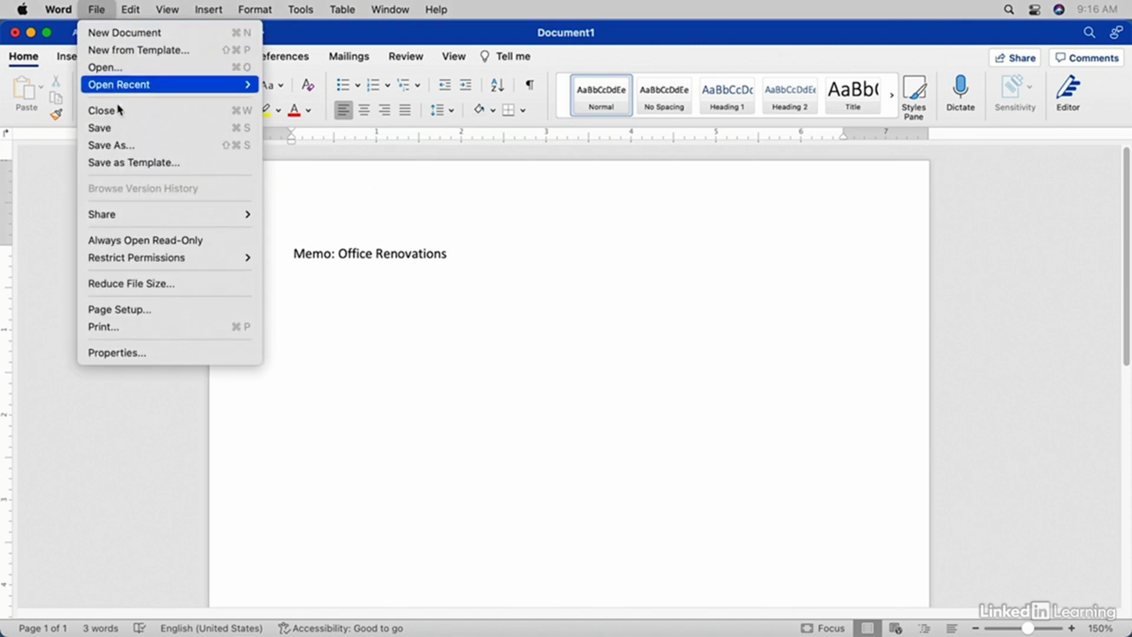
pyautogui.click(136, 145)
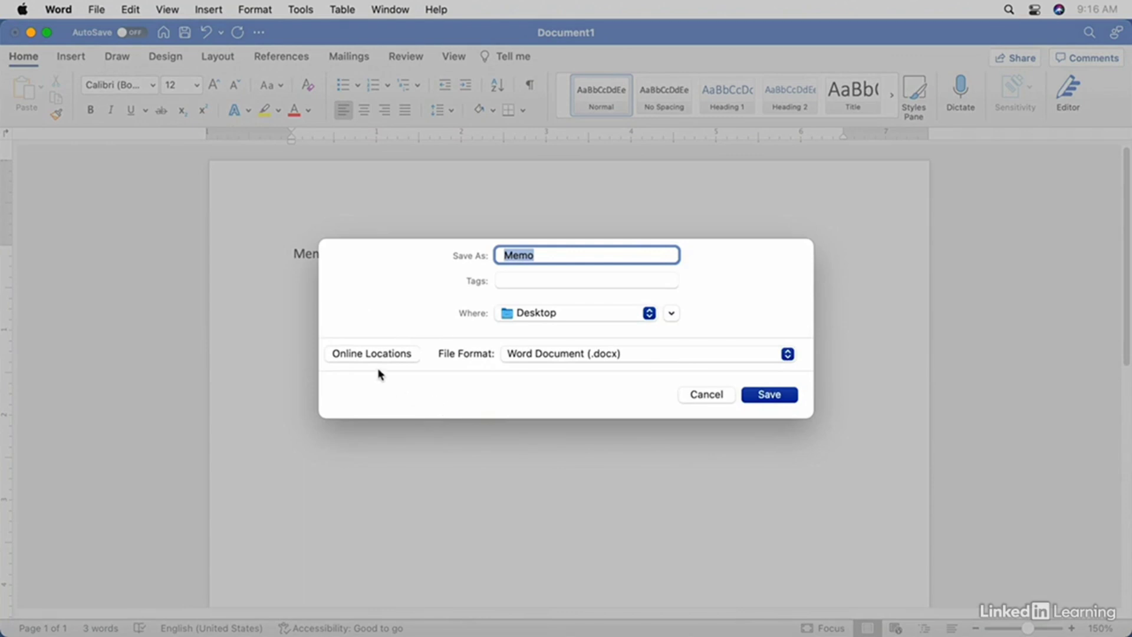
pyautogui.click(380, 358)
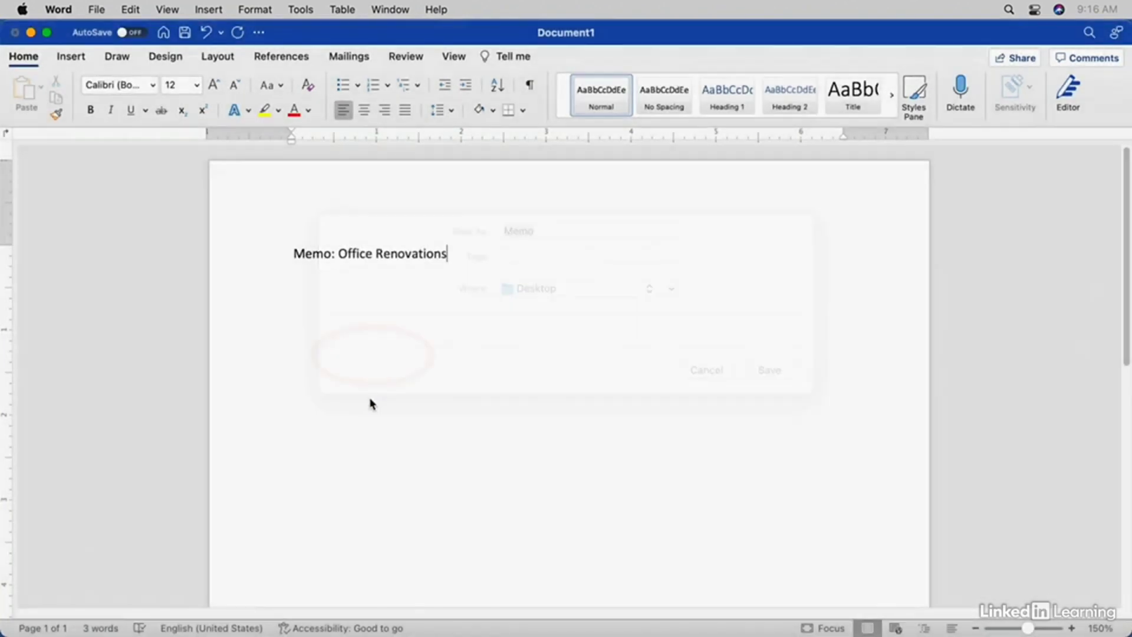
pyautogui.click(377, 353)
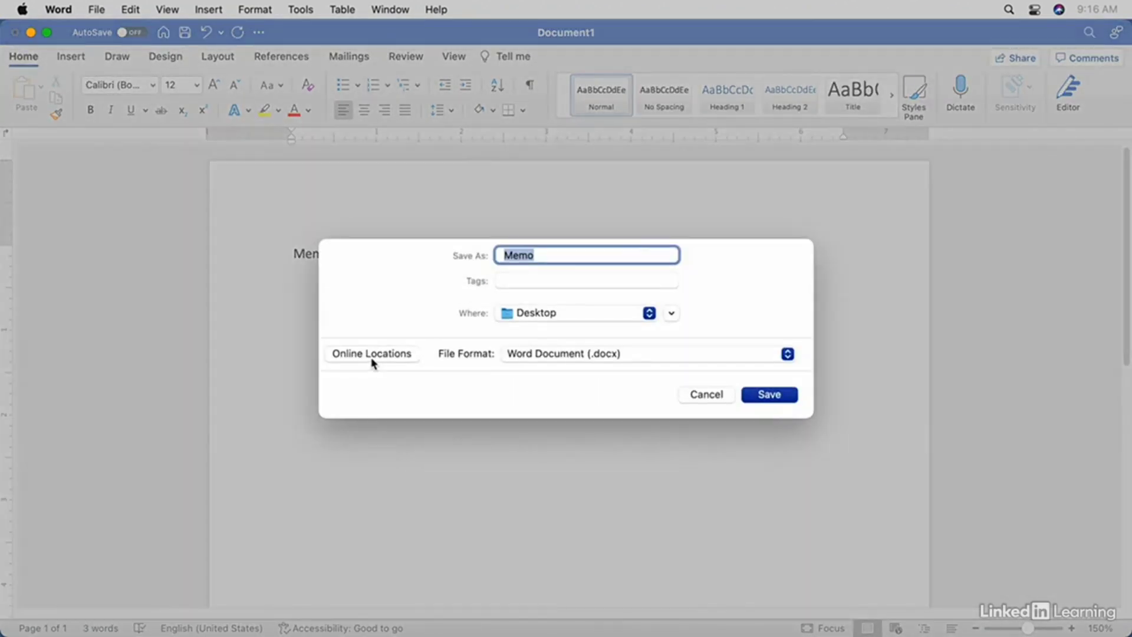
pyautogui.click(372, 352)
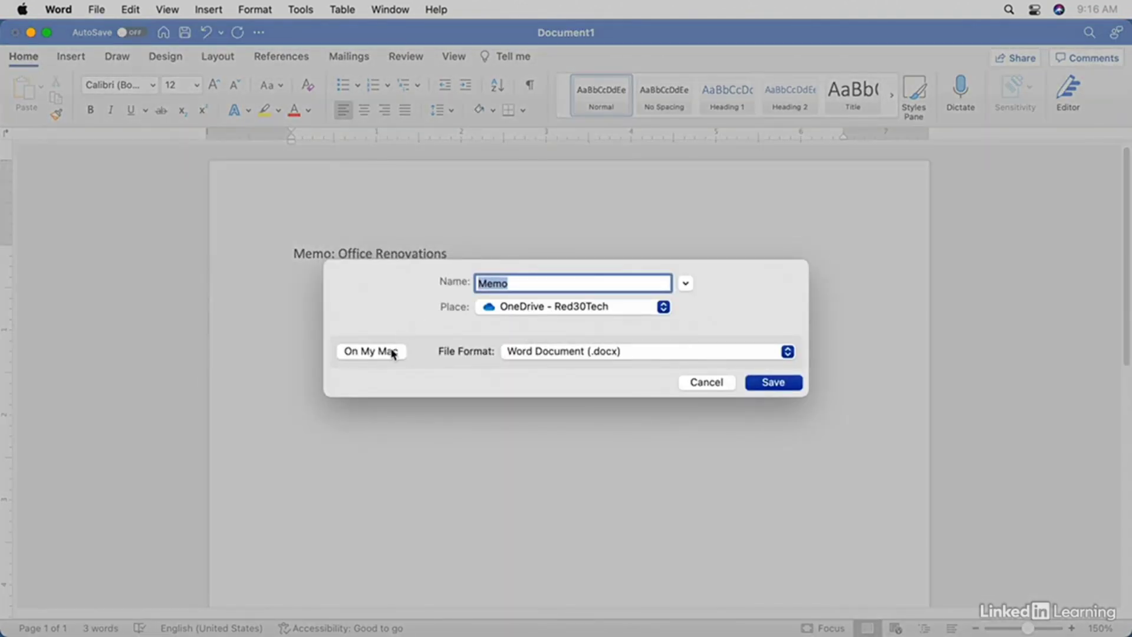
pyautogui.click(370, 352)
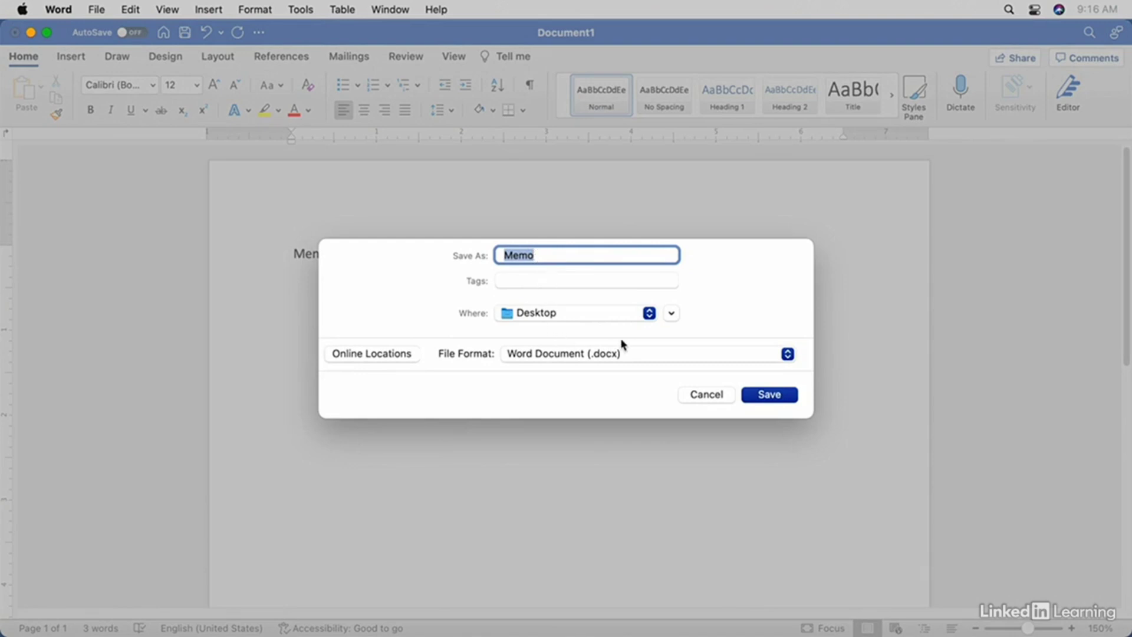
pyautogui.click(649, 313)
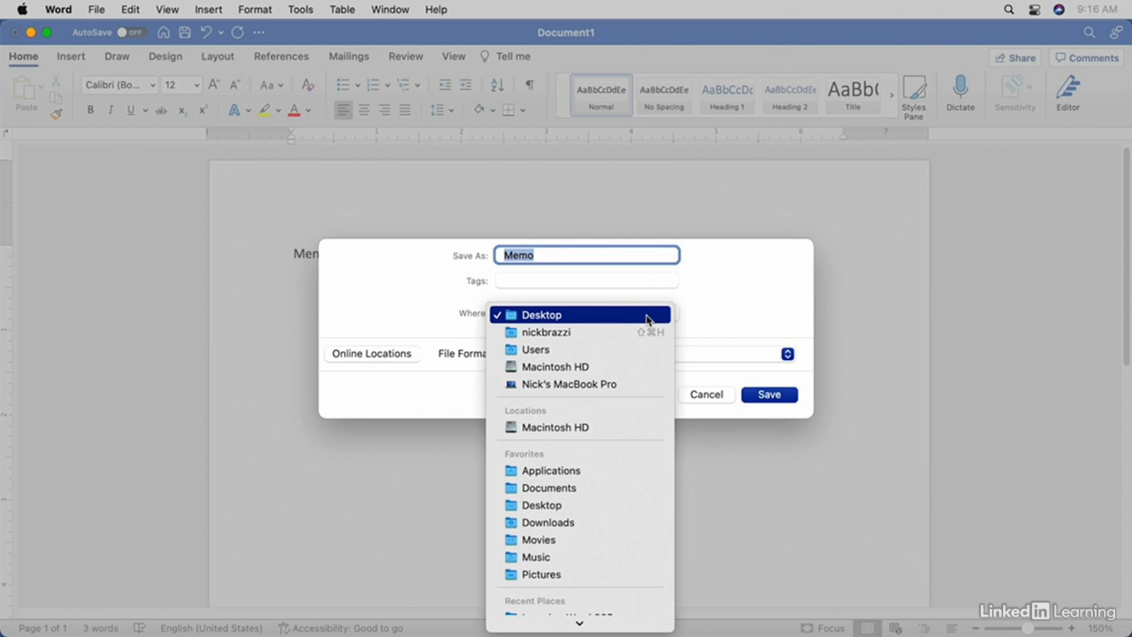
pyautogui.click(715, 313)
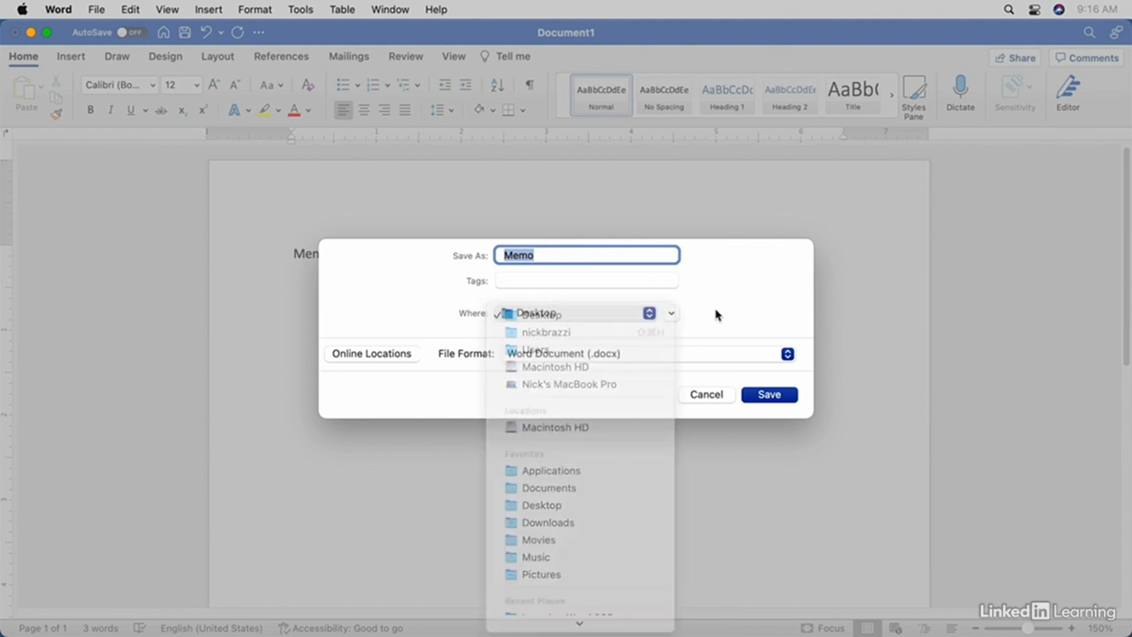
pyautogui.click(671, 313)
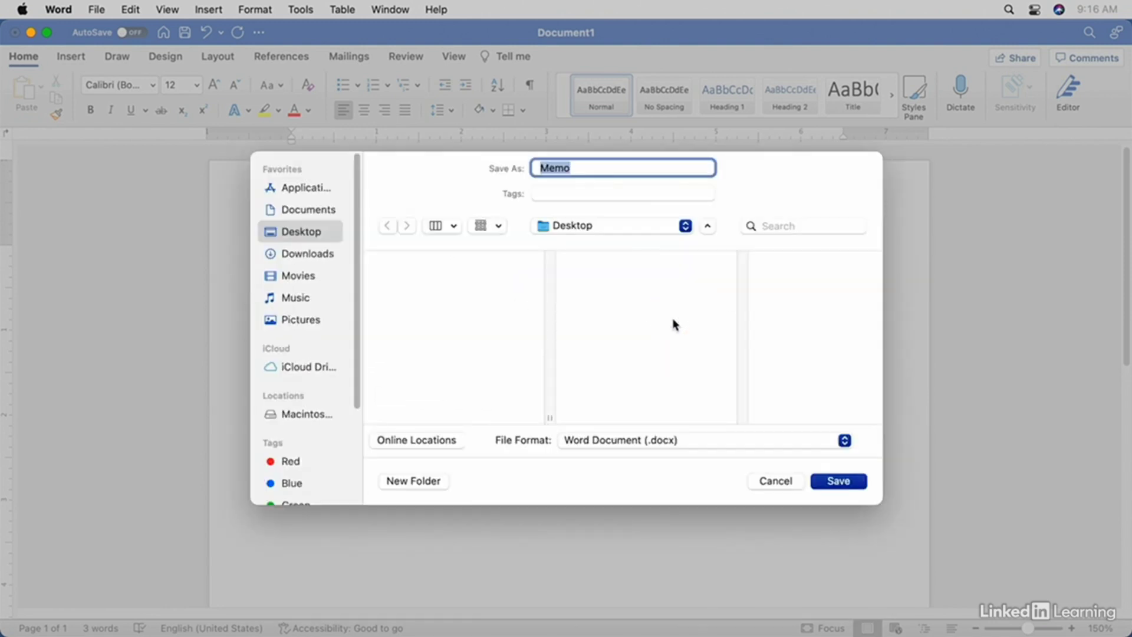
pyautogui.click(314, 217)
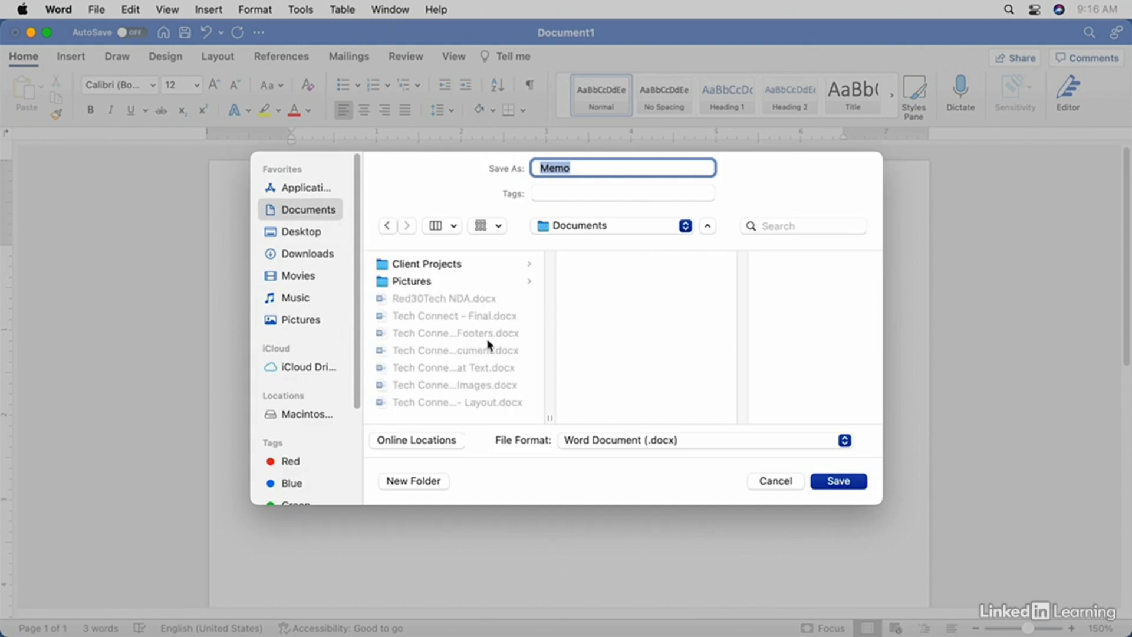
pyautogui.click(837, 481)
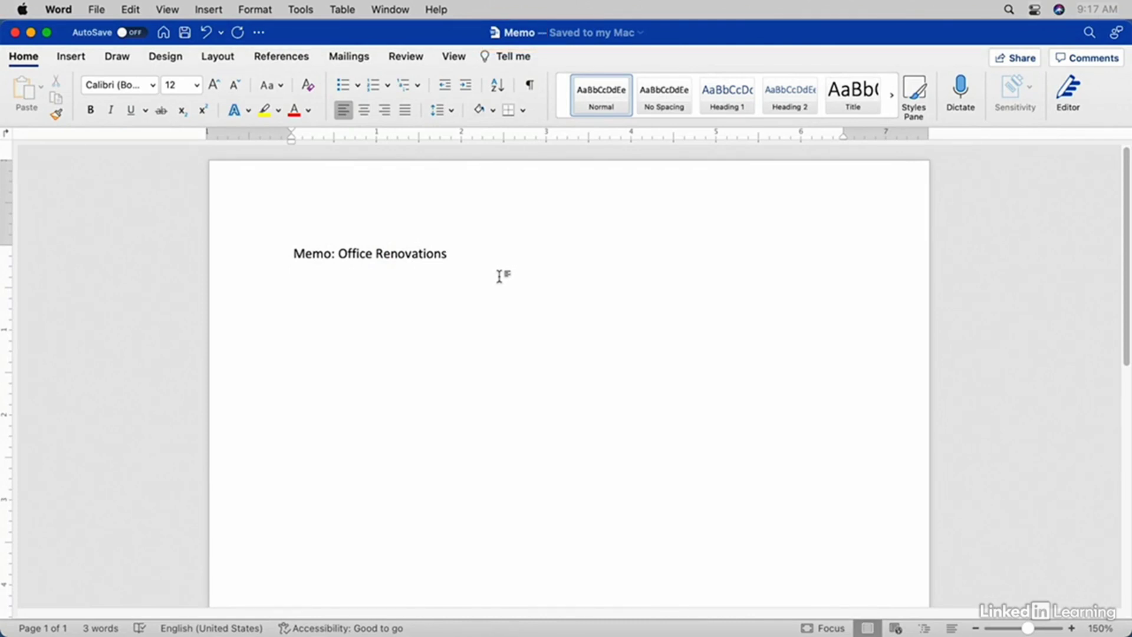
# Step: Append "– 2021" to the "Memo: Office Renovations" line and save the change to the existing file
pyautogui.write('- 2021')
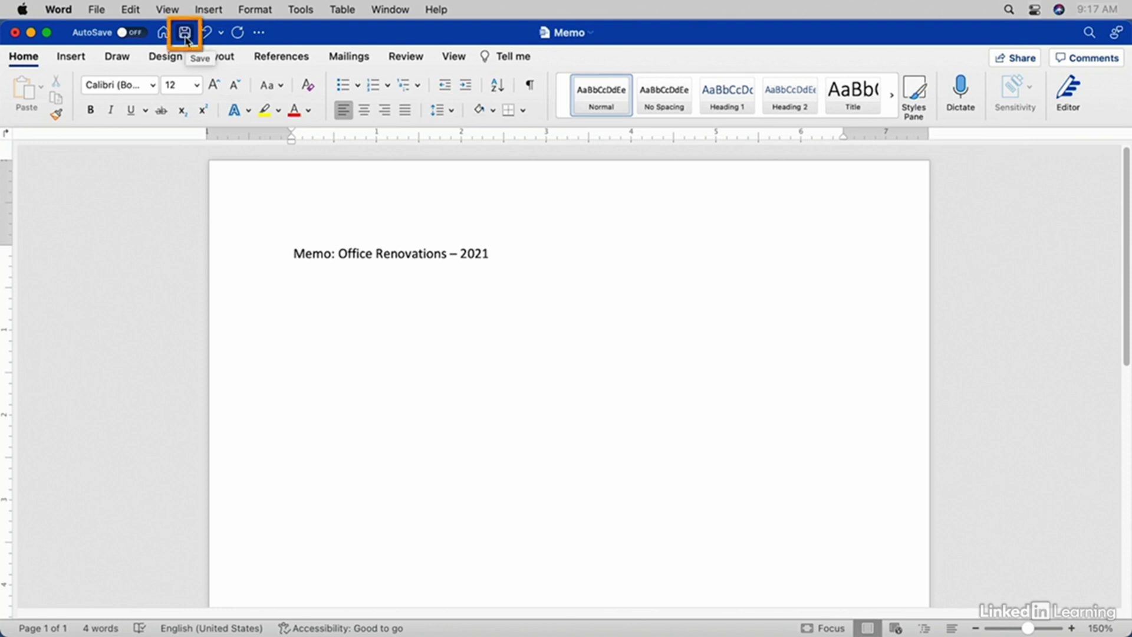
pyautogui.click(95, 10)
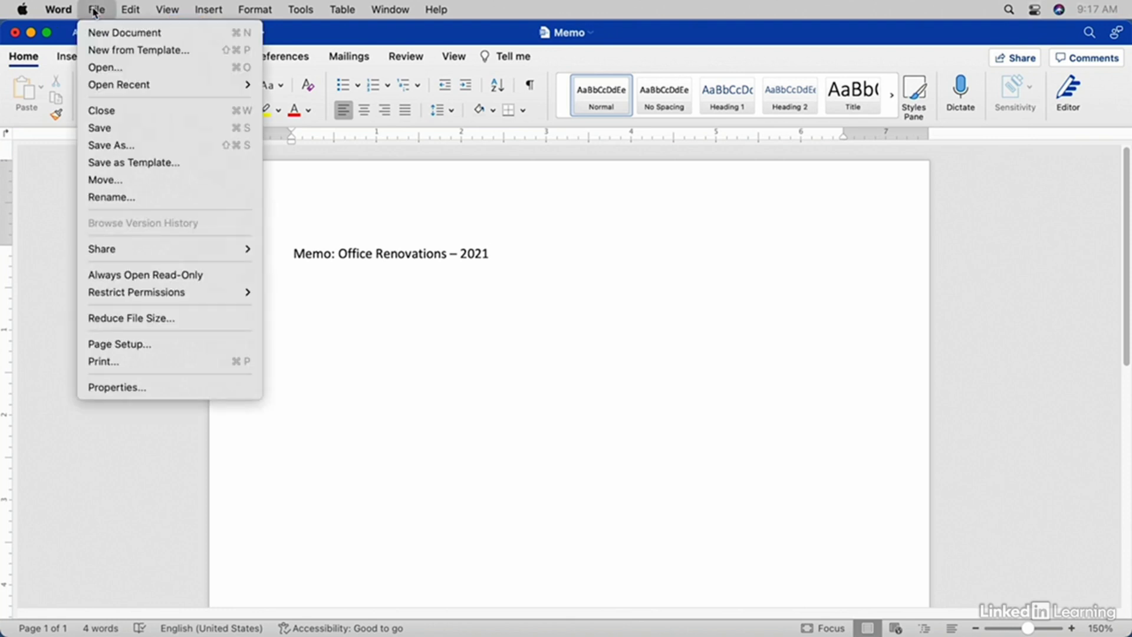
pyautogui.click(129, 133)
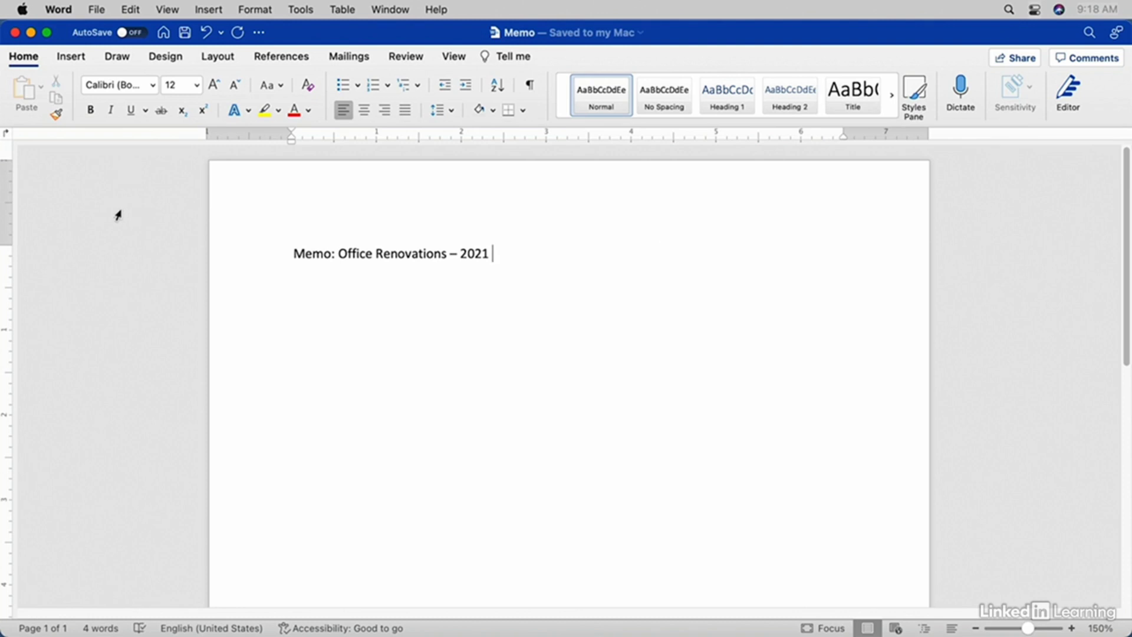
# Step: Create a new blank document on the Mac and move its window aside to uncover the memo
pyautogui.click(97, 10)
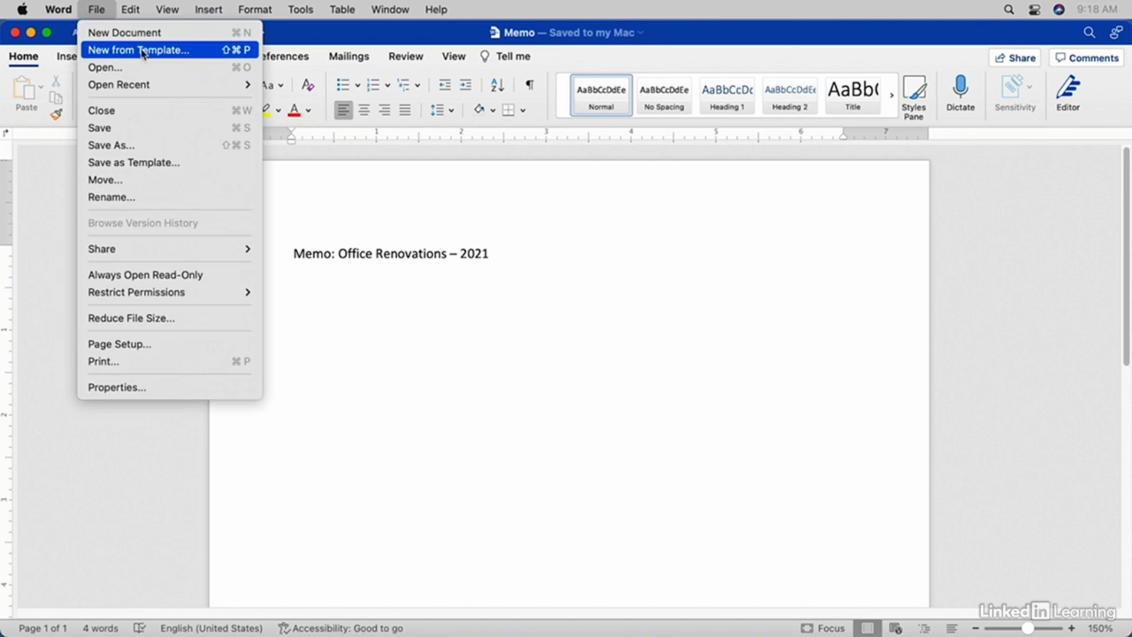
pyautogui.click(266, 236)
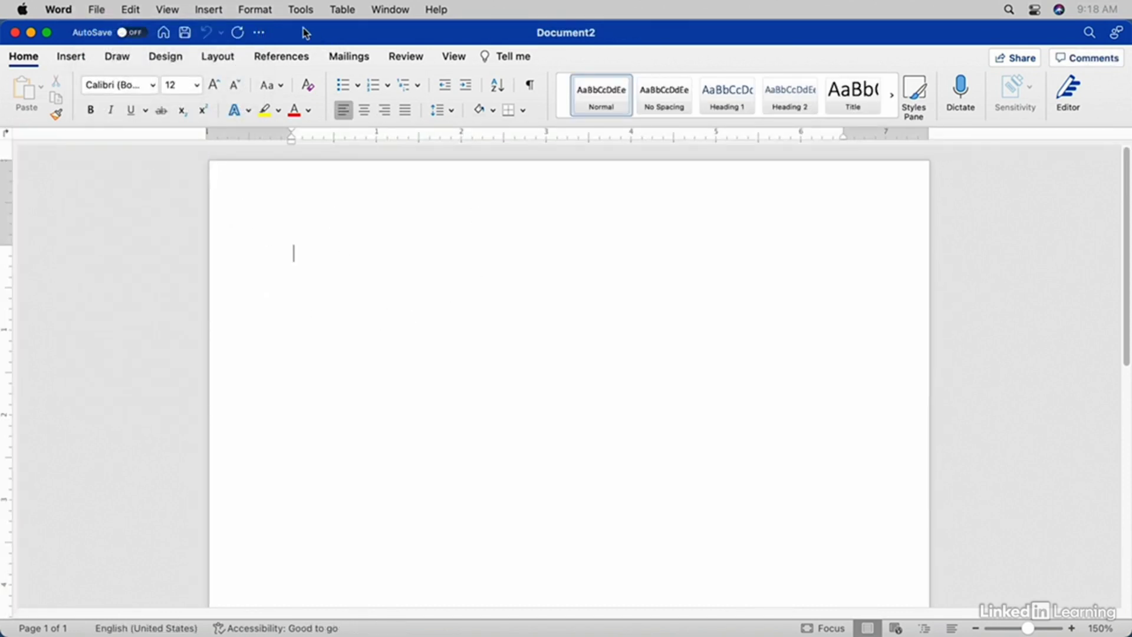
pyautogui.moveTo(305, 32); pyautogui.dragTo(725, 146)
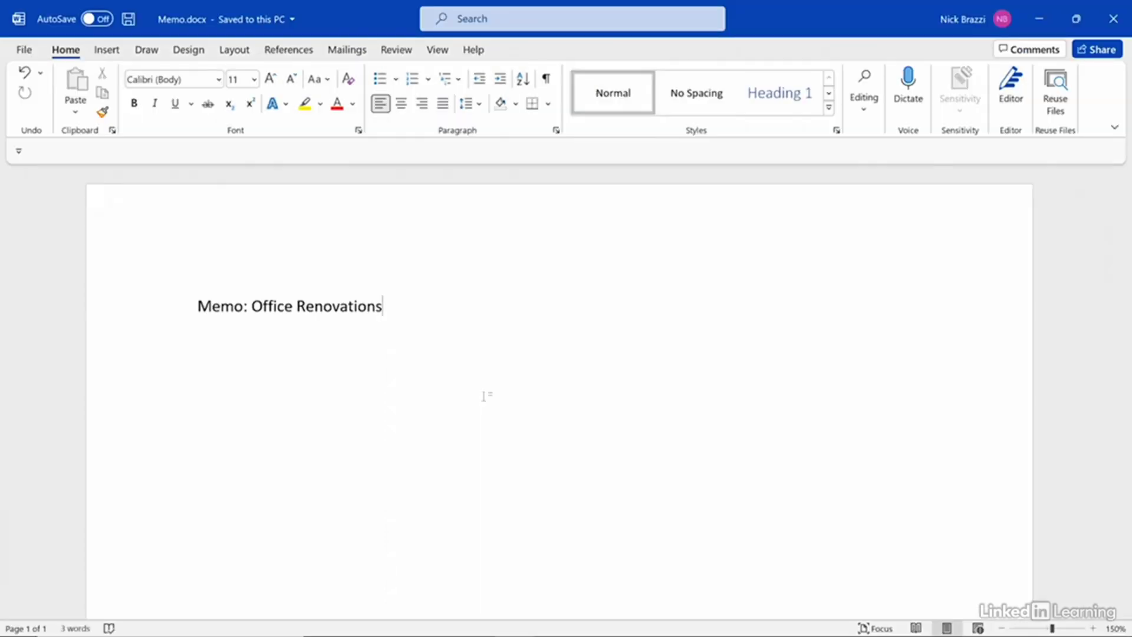
# Step: Create a new blank document in Word on Windows and move its window away from the memo
pyautogui.click(24, 51)
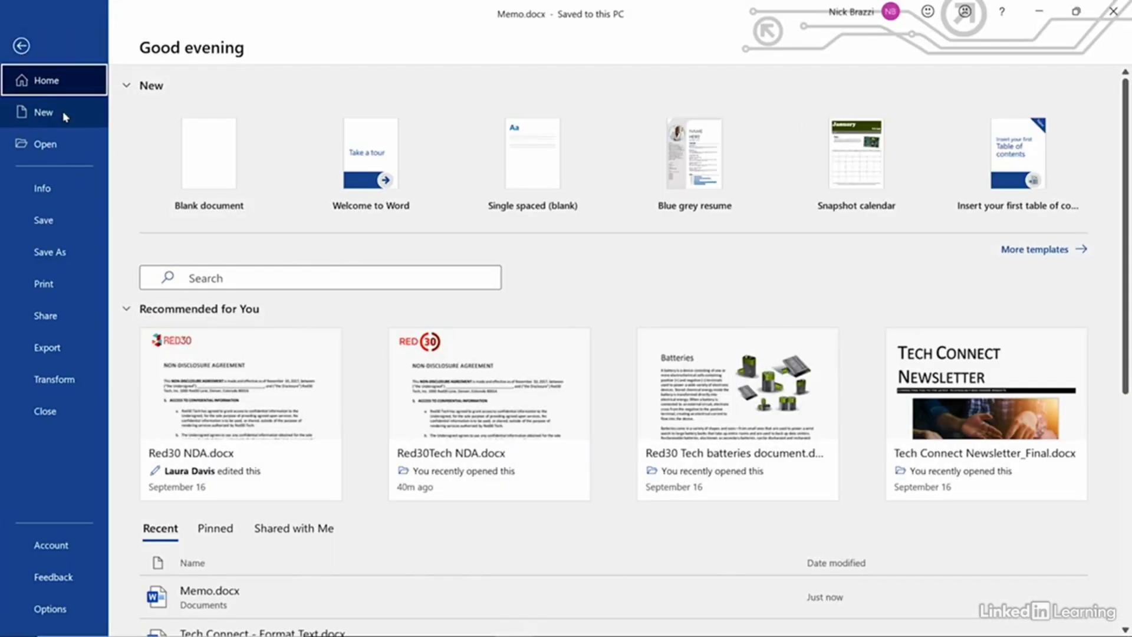
pyautogui.click(62, 112)
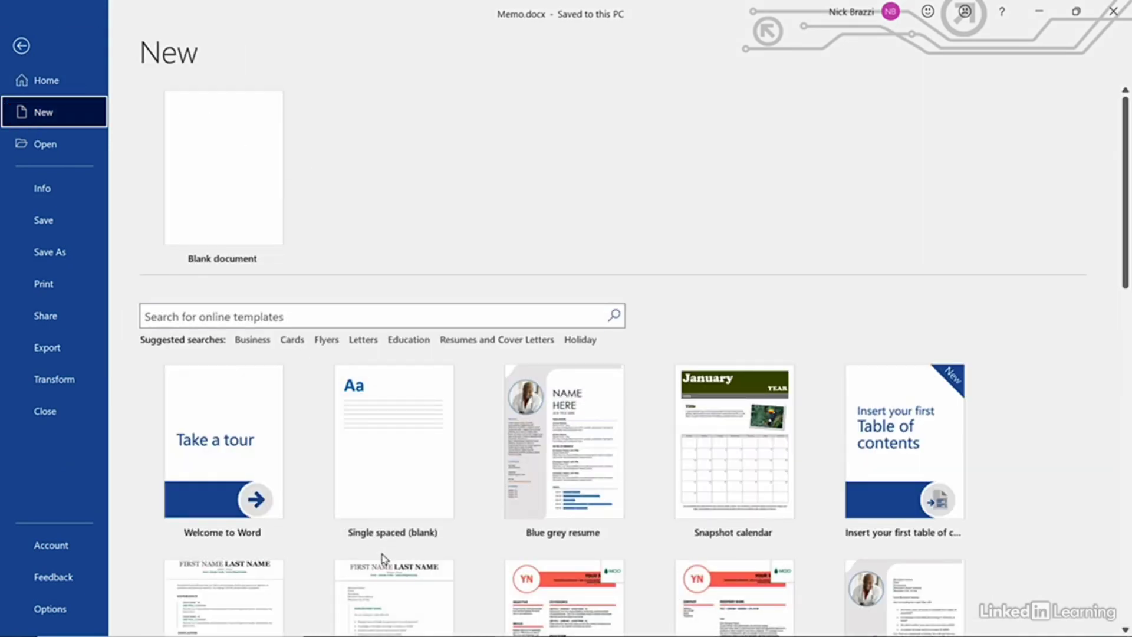
pyautogui.click(225, 195)
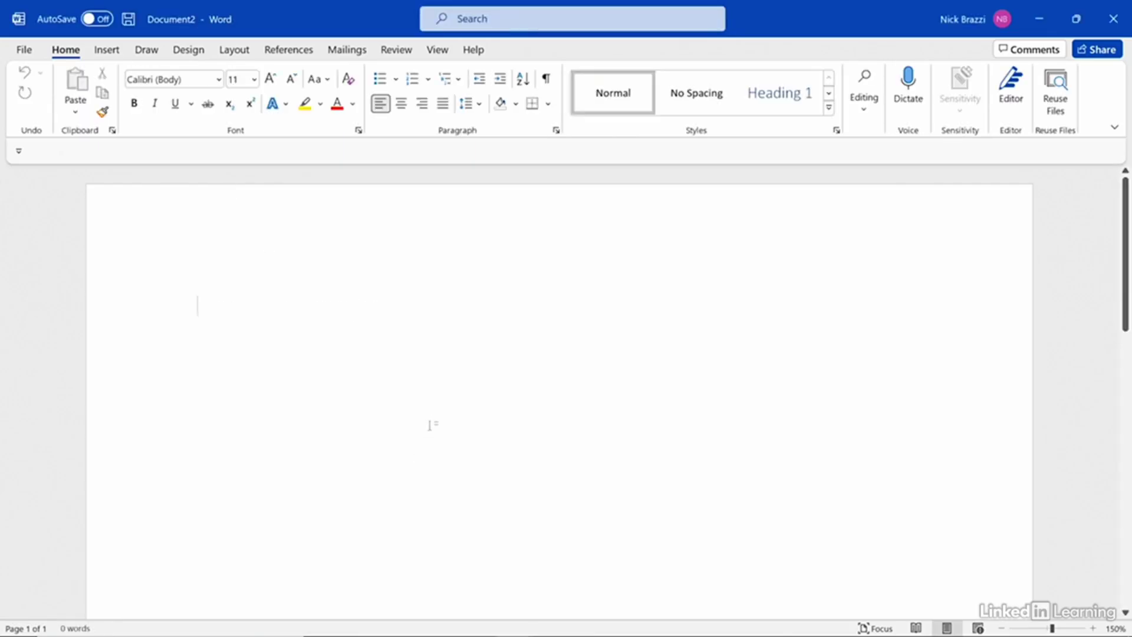
pyautogui.moveTo(323, 17); pyautogui.dragTo(807, 191)
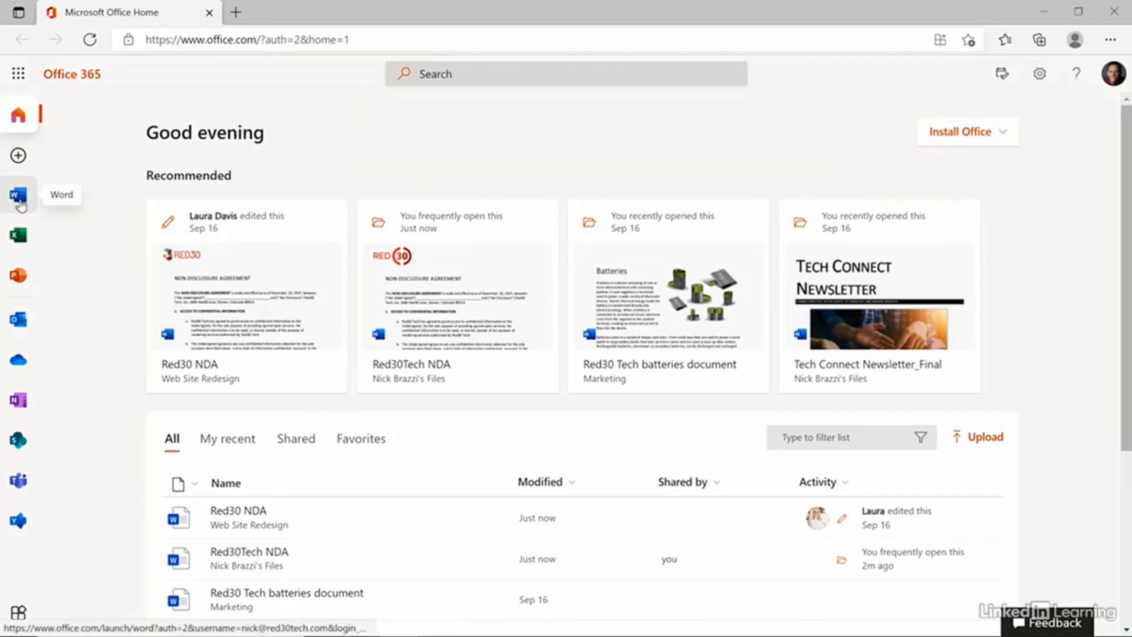
# Step: Open Word on the web from Office 365, look over the recent files, and create a new blank document
pyautogui.click(18, 74)
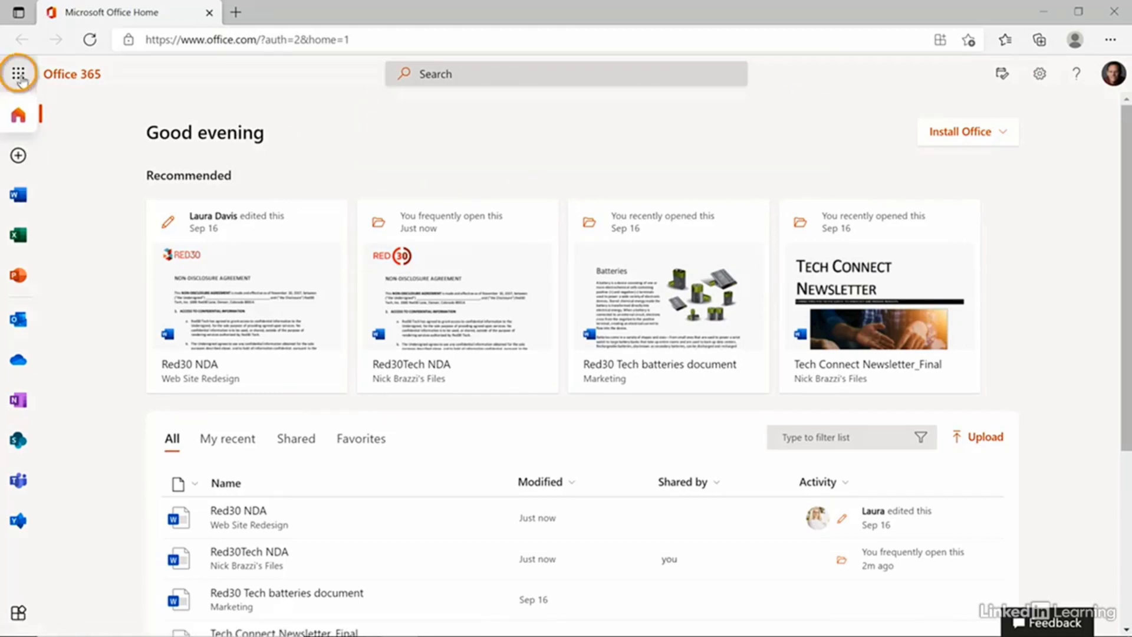
pyautogui.click(49, 213)
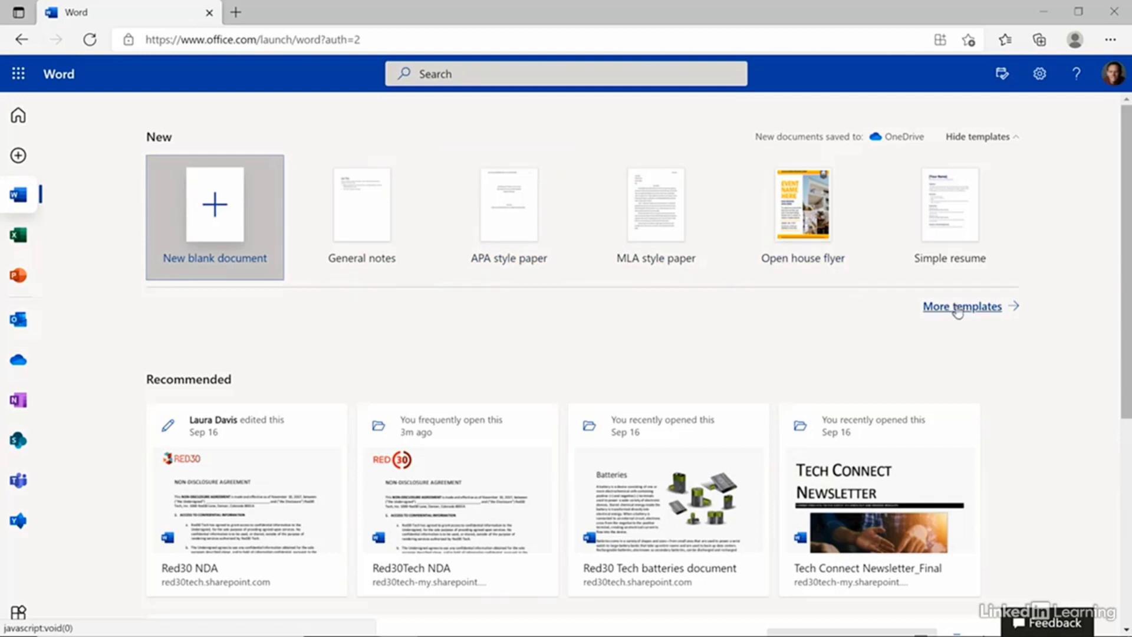
pyautogui.scroll(-7, 342, 354)
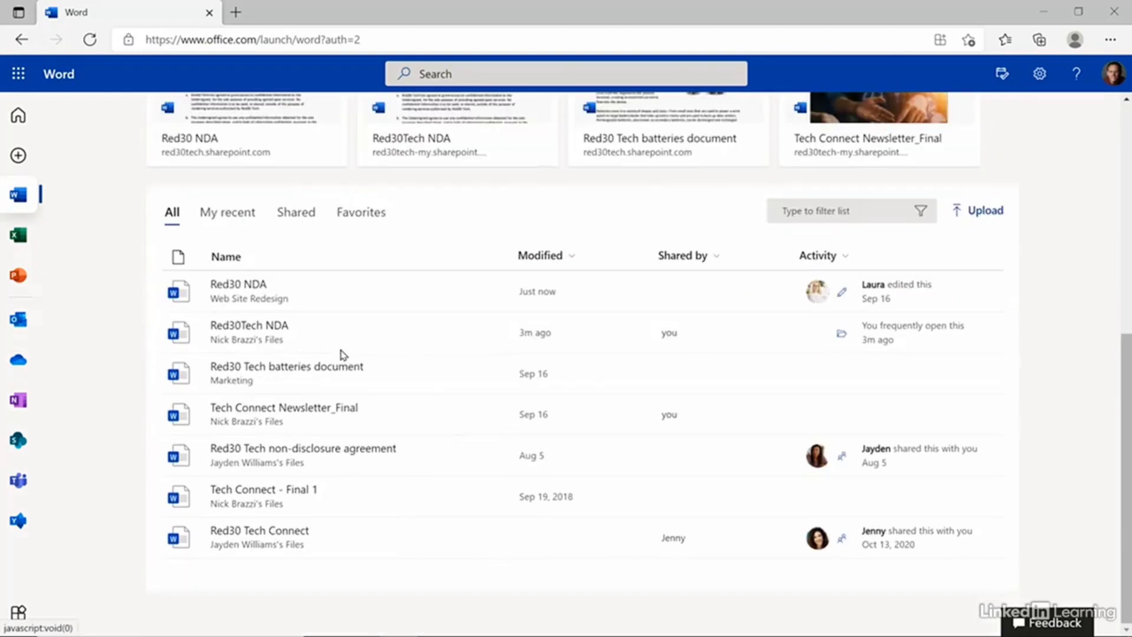
pyautogui.moveTo(432, 332)
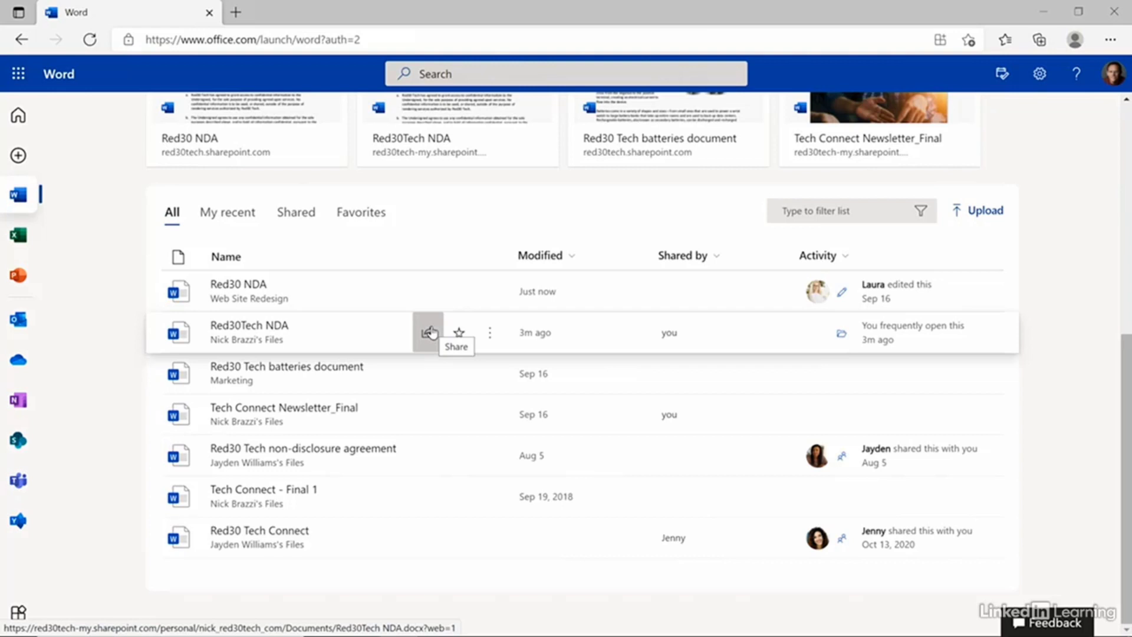
pyautogui.scroll(7, 431, 333)
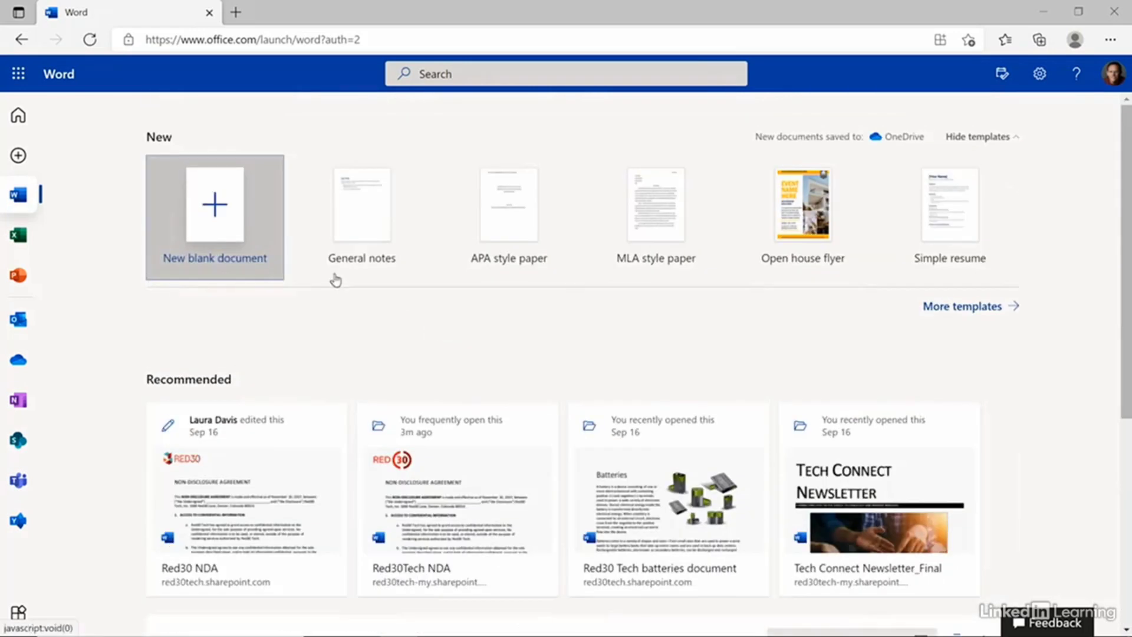
pyautogui.click(212, 204)
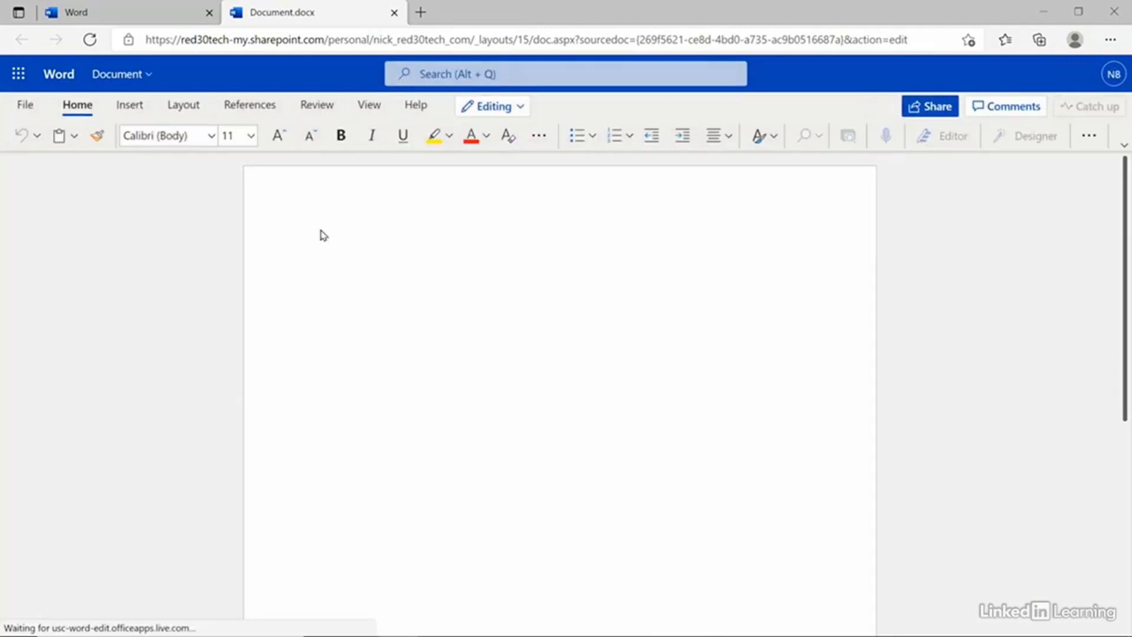
# Step: Rename the online document as Q4 Newsletter, keeping it in the Documents folder
pyautogui.click(127, 79)
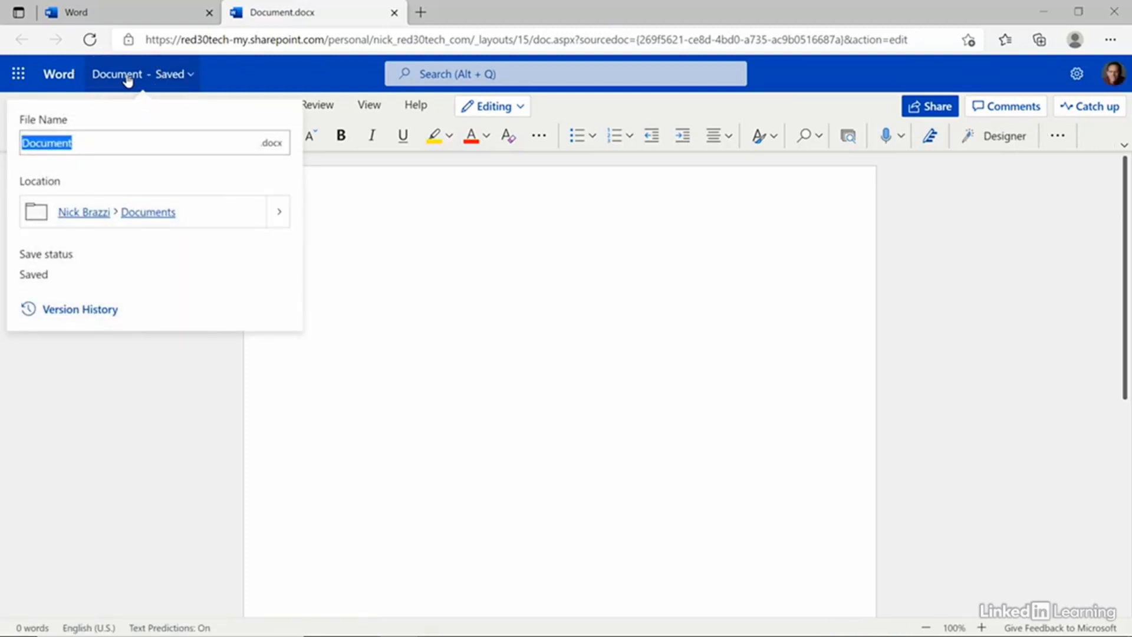
pyautogui.write('Q')
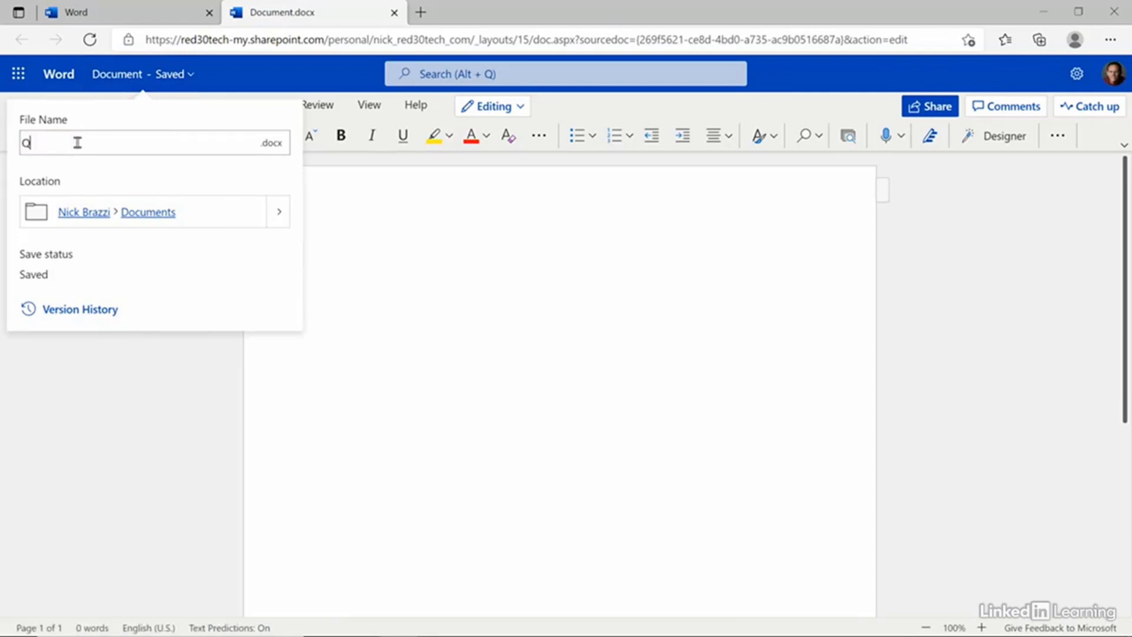
pyautogui.write('4 Newsletter')
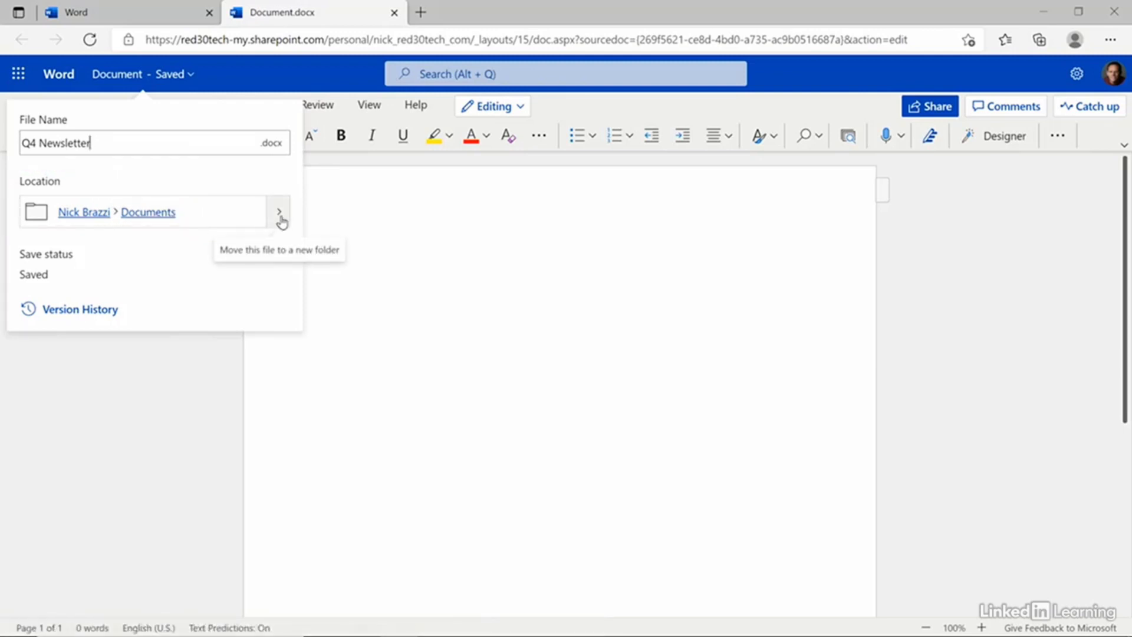
pyautogui.click(189, 372)
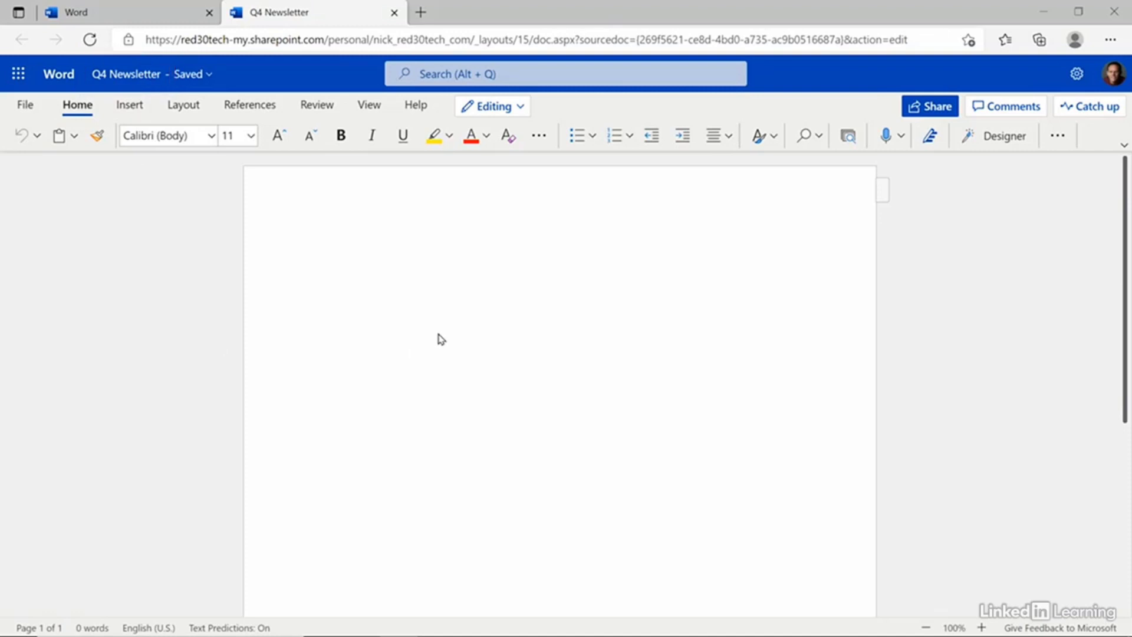
# Step: Enter the line "Red30 Connect Newsletter" in the document and look through the insertion and layout commands
pyautogui.write('Red30 Connect Newsletter')
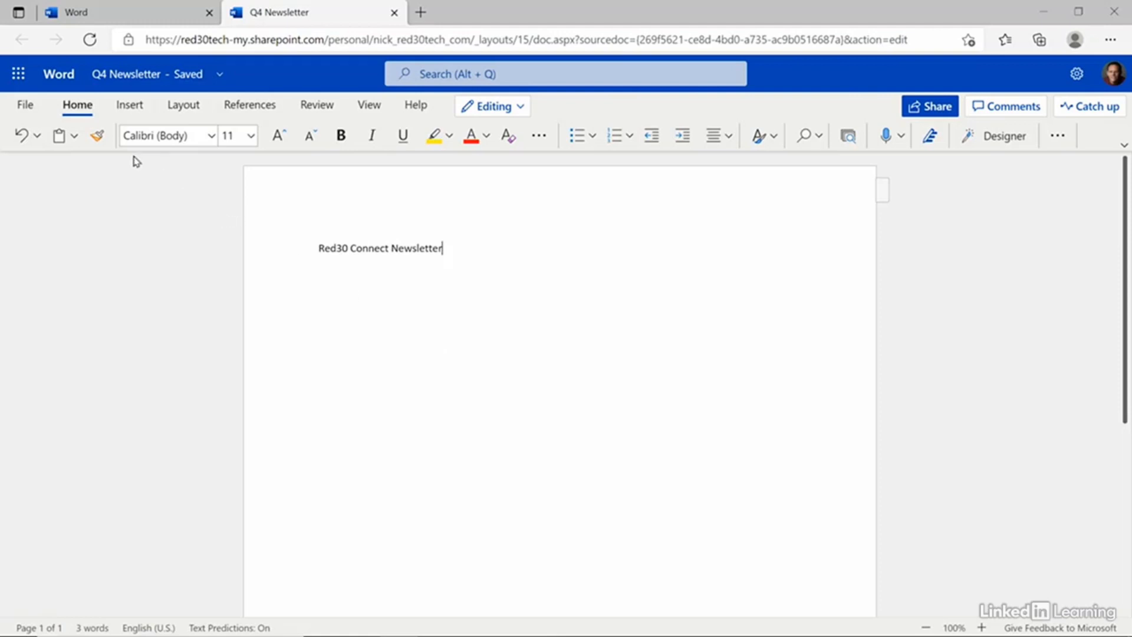
pyautogui.click(127, 107)
pyautogui.click(199, 107)
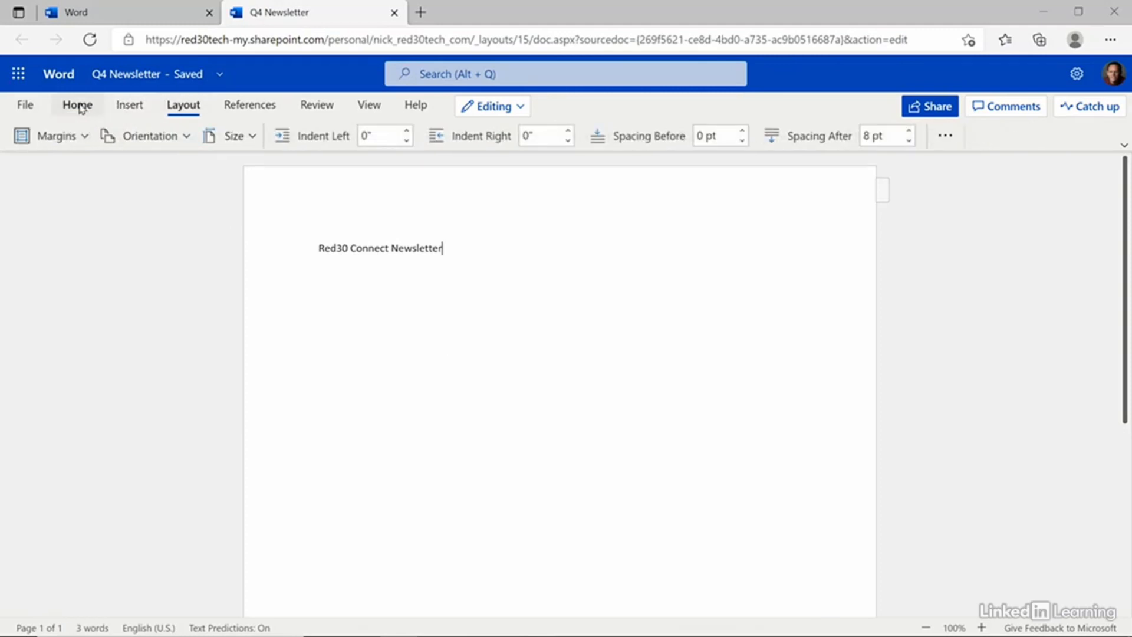
pyautogui.click(80, 108)
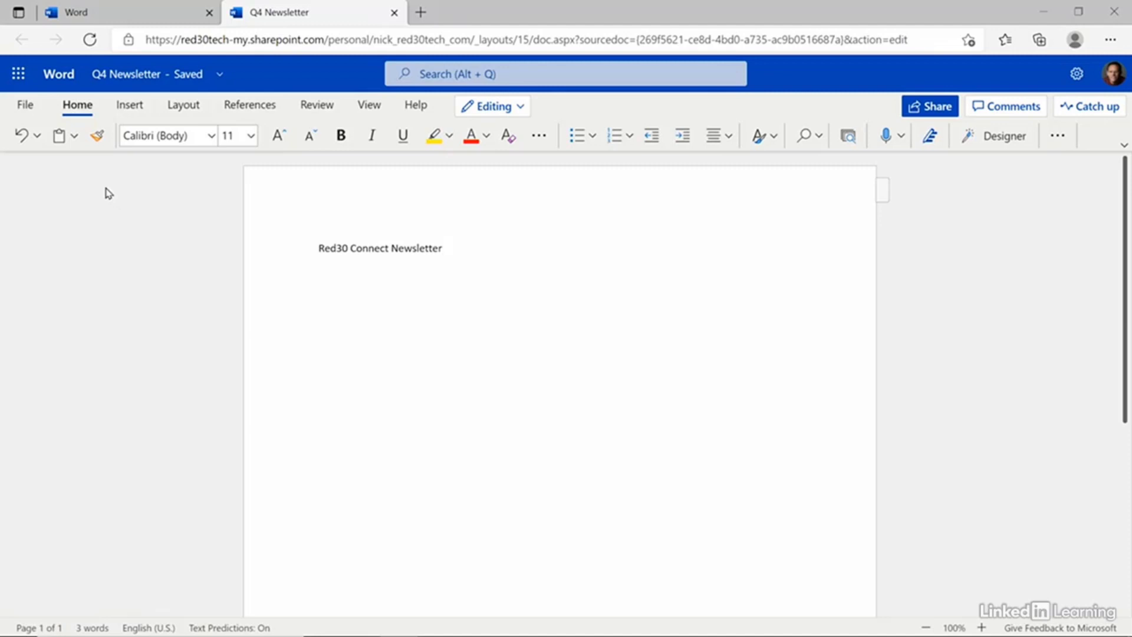
# Step: Switch to OneDrive and open Red30Tech NDA.docx from My files in Word on the web
pyautogui.click(18, 74)
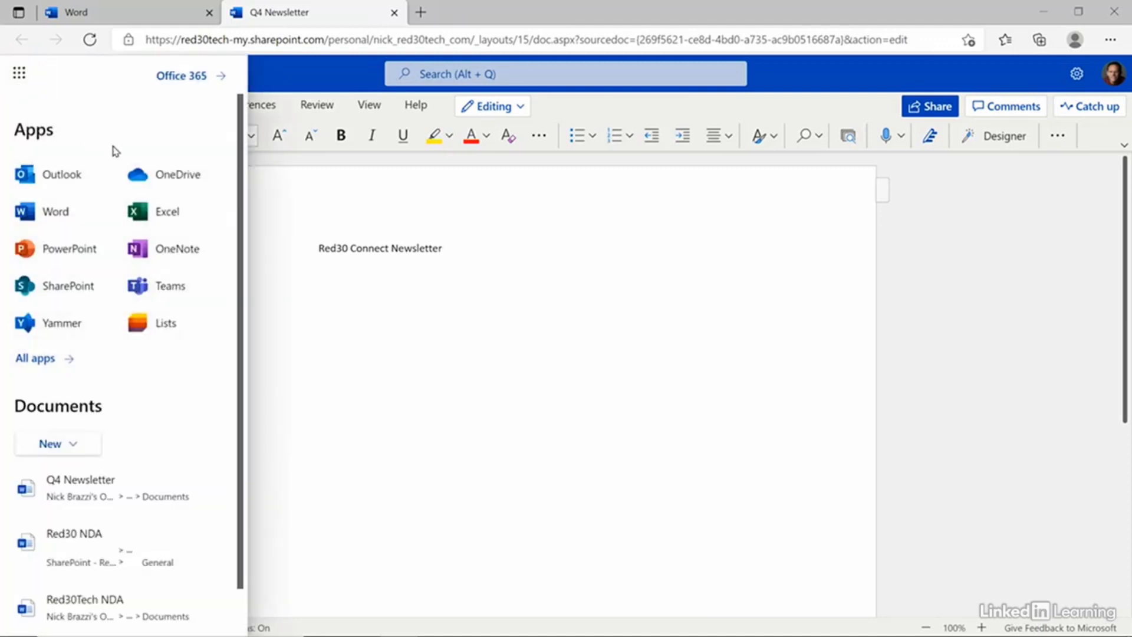
pyautogui.click(165, 178)
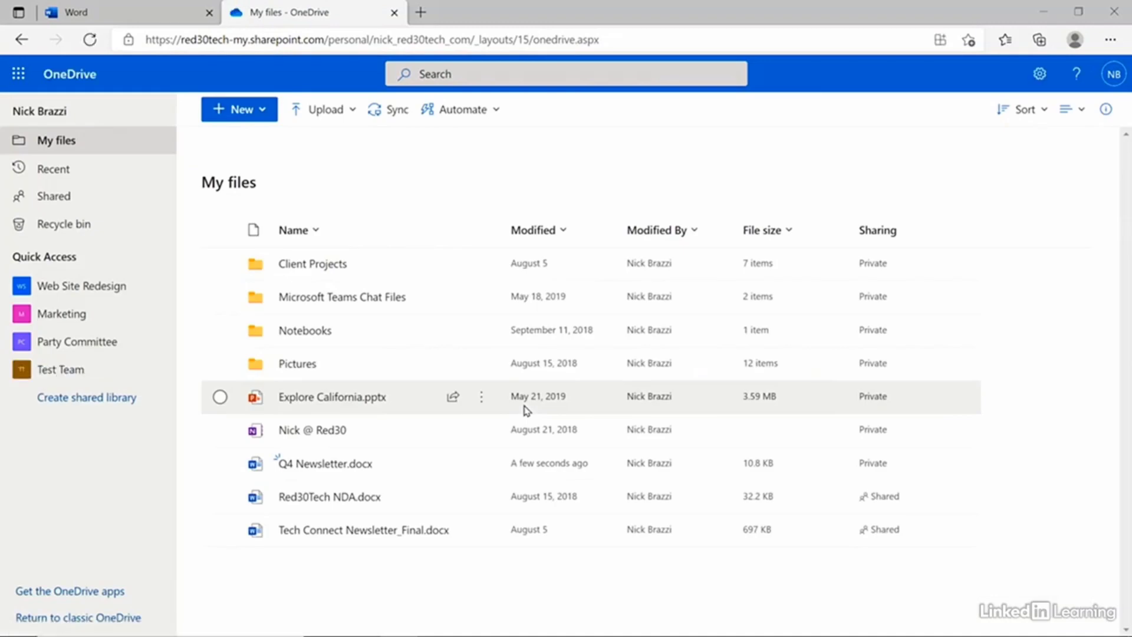
pyautogui.click(455, 398)
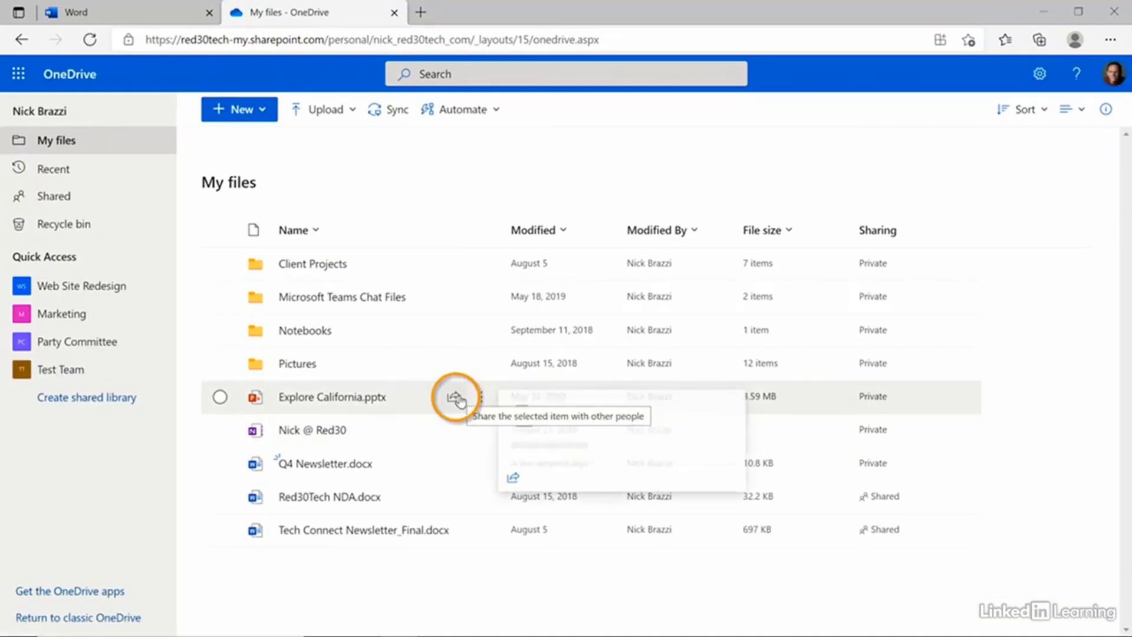
pyautogui.click(347, 499)
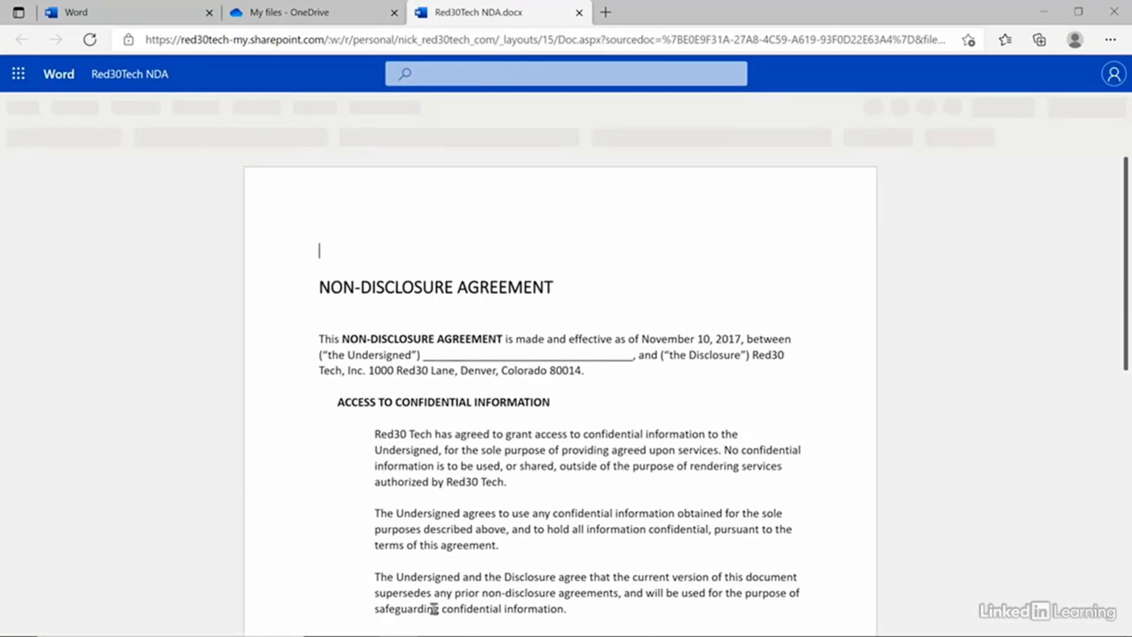
# Step: Switch to Teams and open the Red30 NDA.docx attached in the Web Site Redesign team's General channel
pyautogui.click(517, 624)
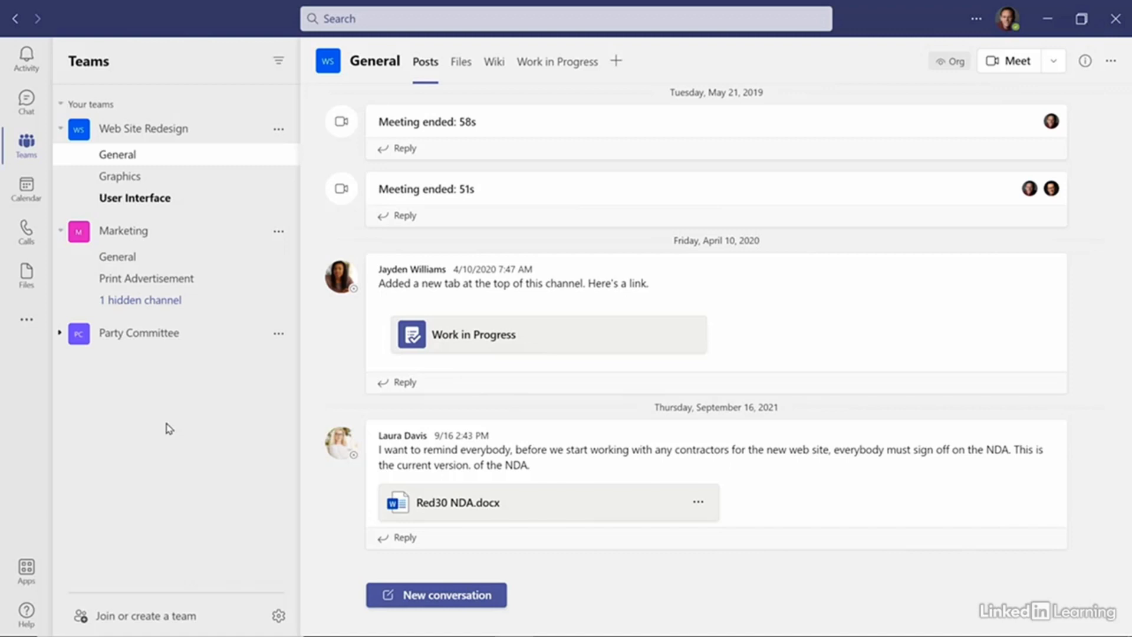
pyautogui.click(441, 514)
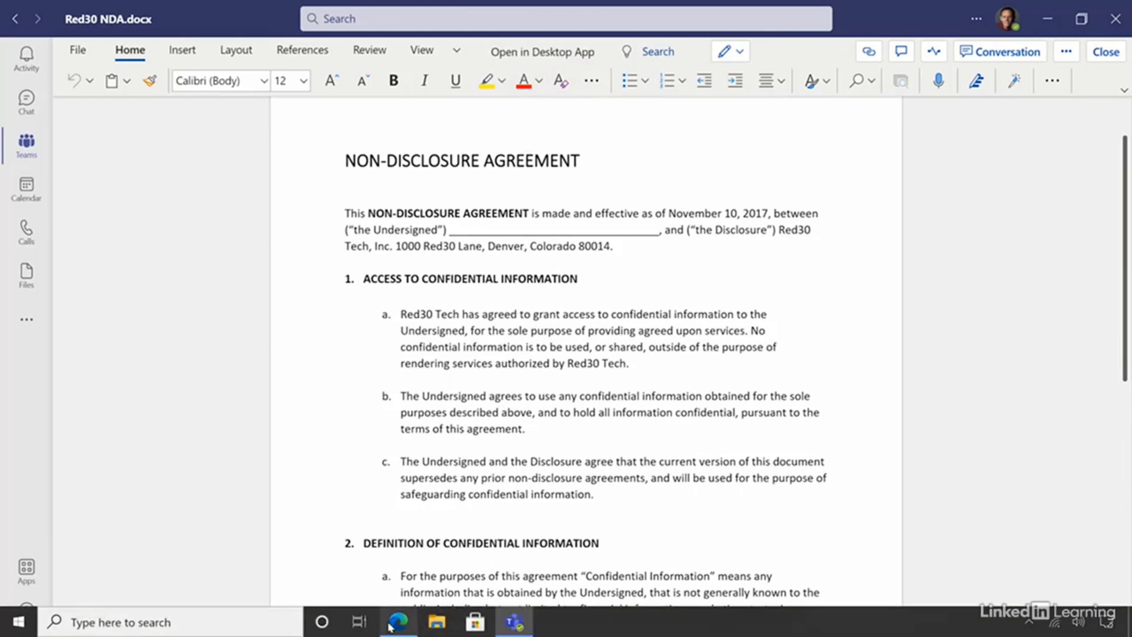
# Step: Return to the browser and open the Red30Tech NDA document in the desktop version of Word
pyautogui.click(390, 627)
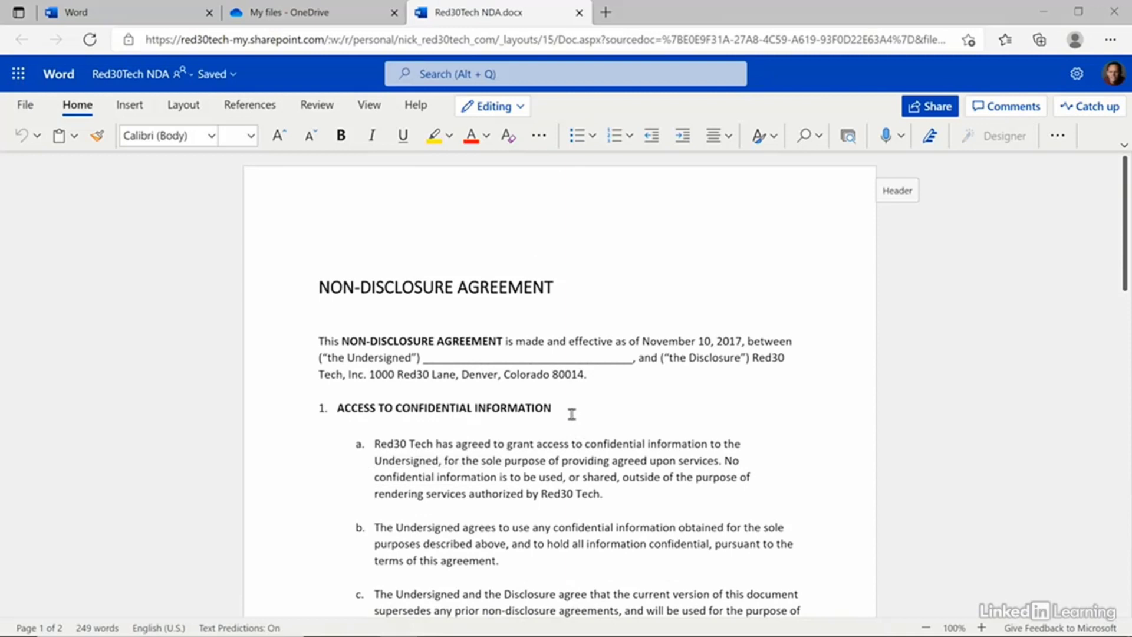
pyautogui.click(490, 108)
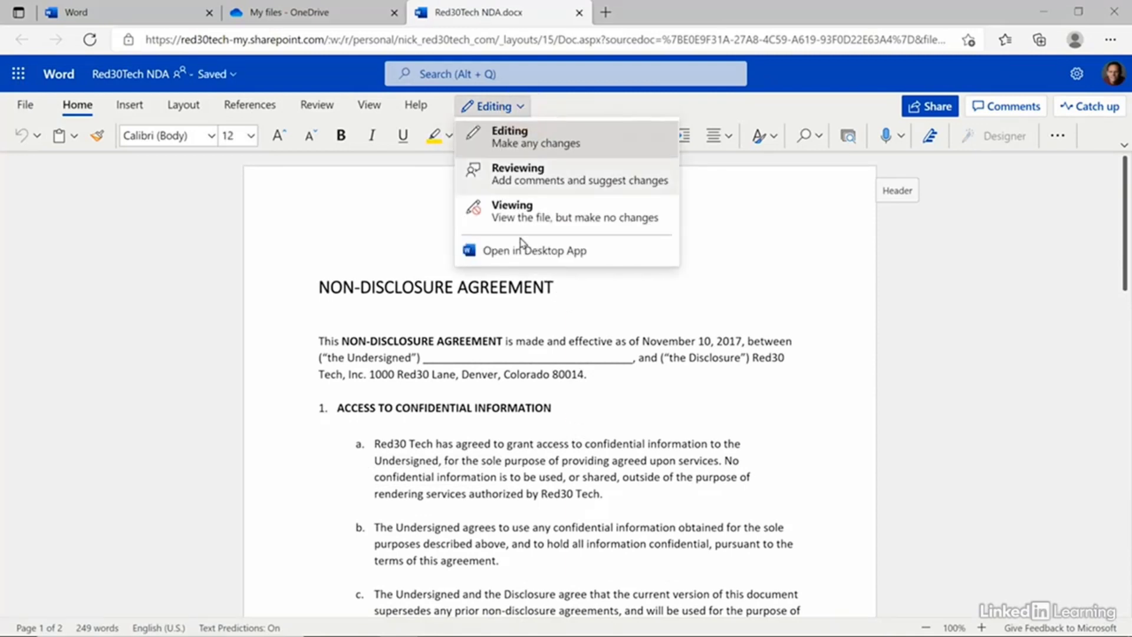
pyautogui.click(521, 253)
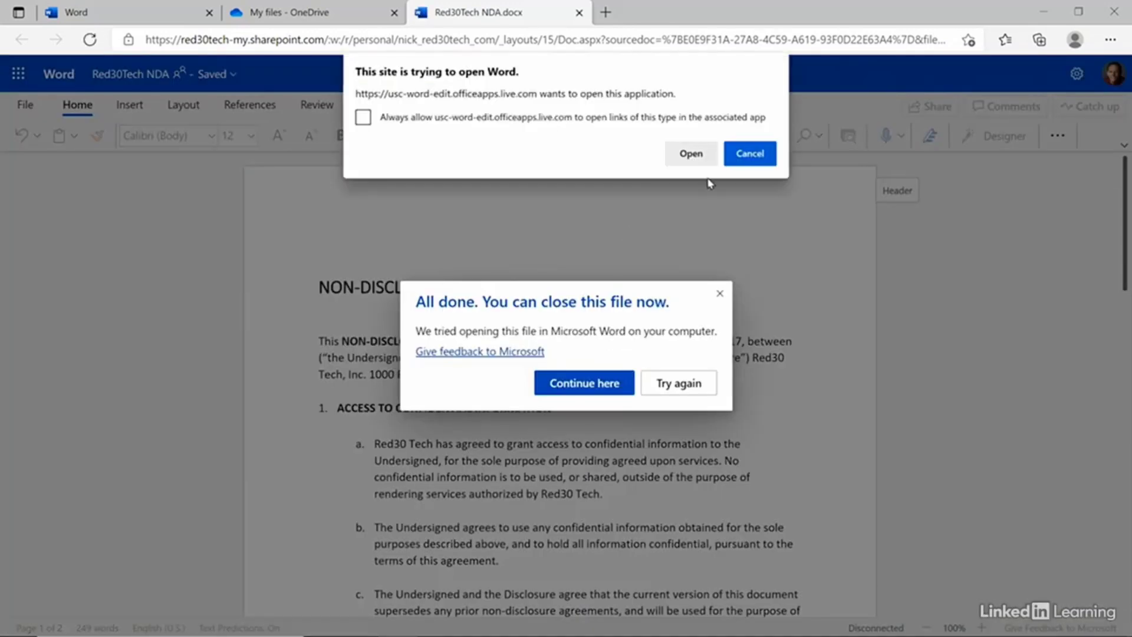
pyautogui.click(696, 155)
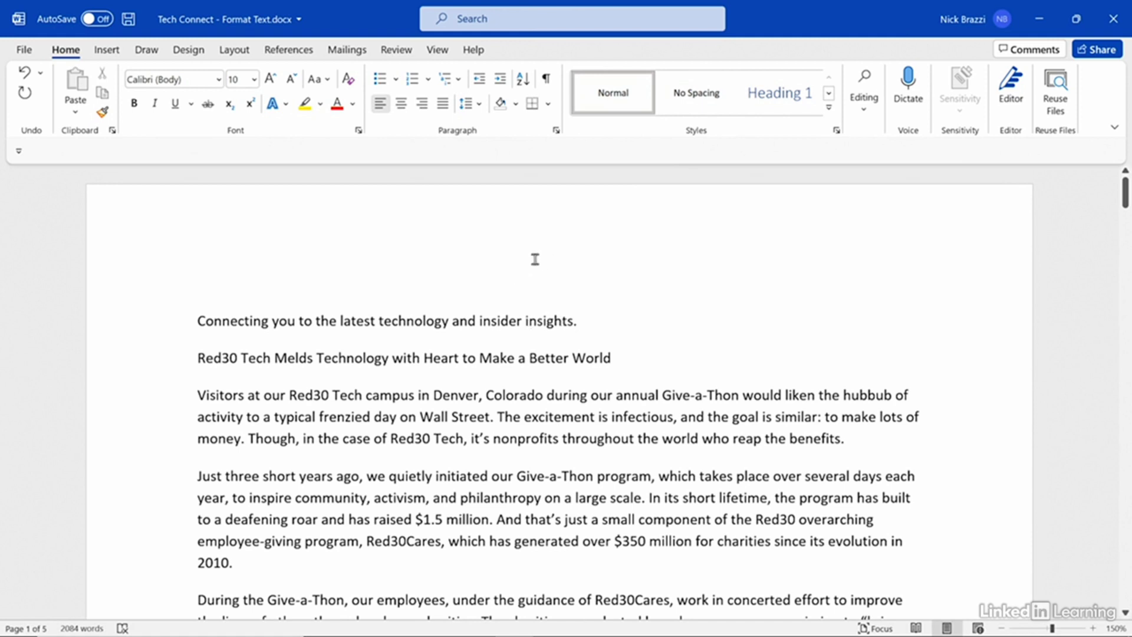
# Step: Insert "Tech Connect" as a separate title line above "Connecting you to the latest technology and insider insights."
pyautogui.click(193, 321)
pyautogui.write('Tech Con')
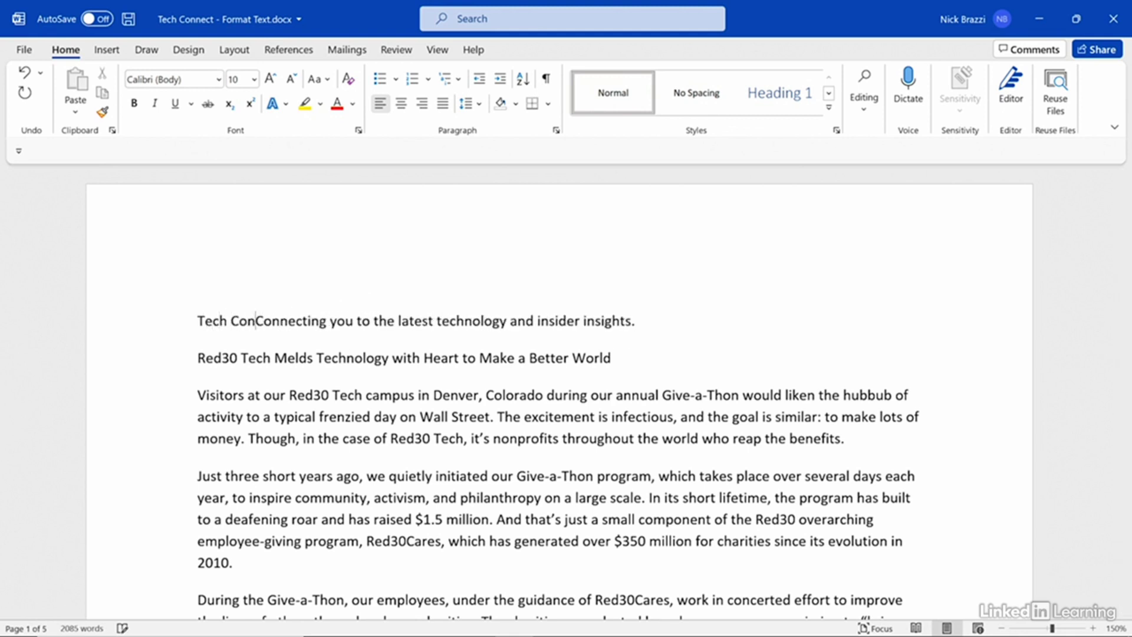
pyautogui.write('nect')
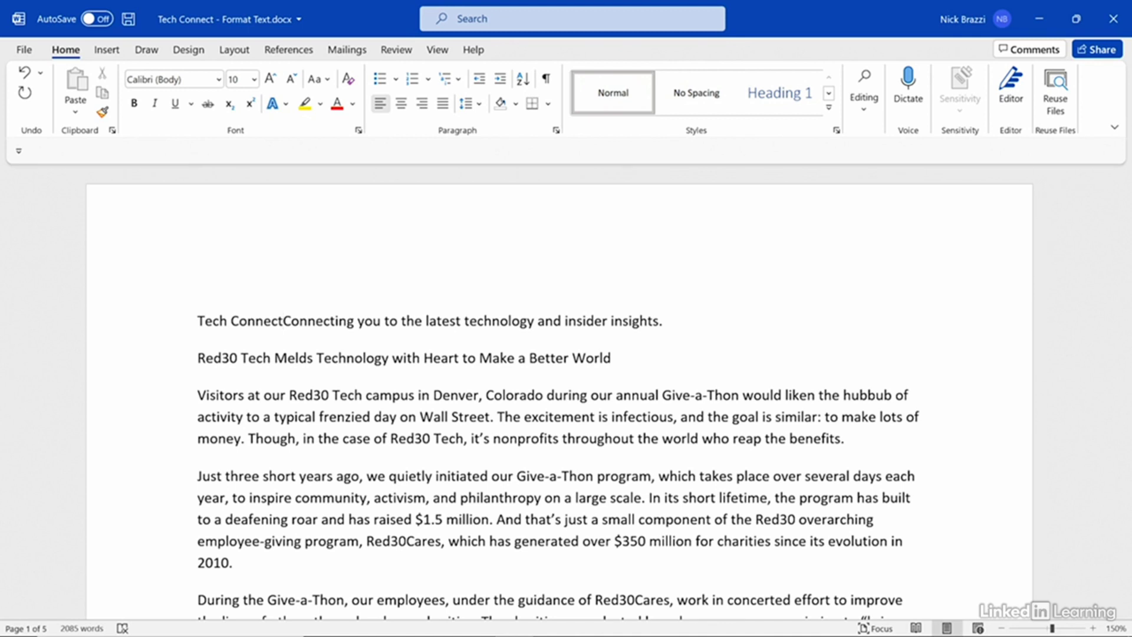
pyautogui.press('Return')
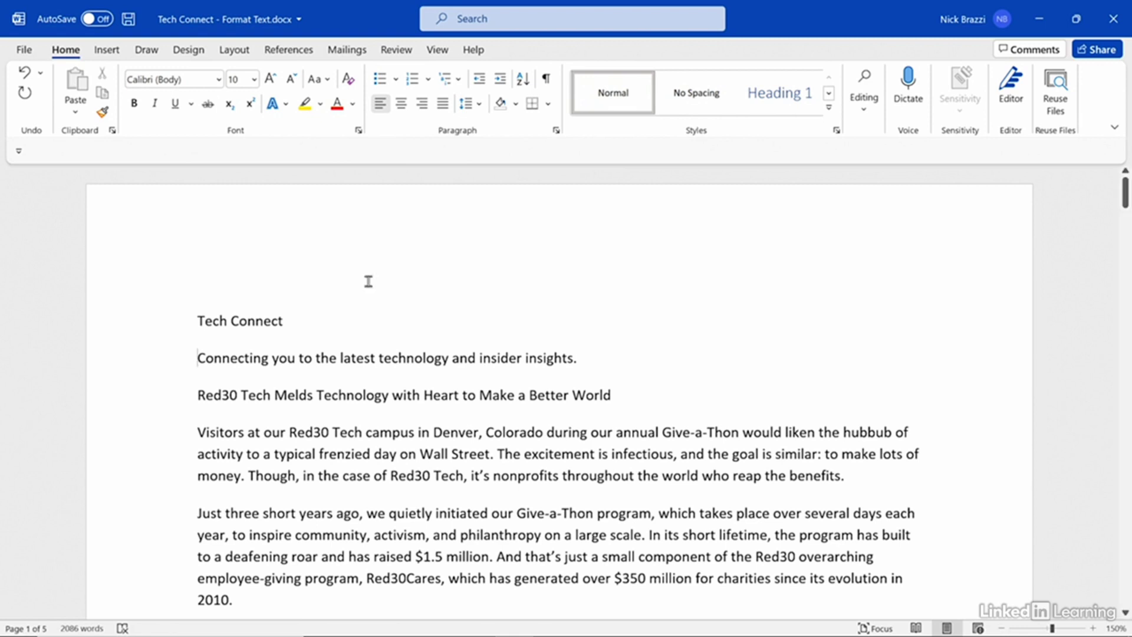
# Step: Format the "Tech Connect" title line in Arial at size 26
pyautogui.doubleClick(264, 321)
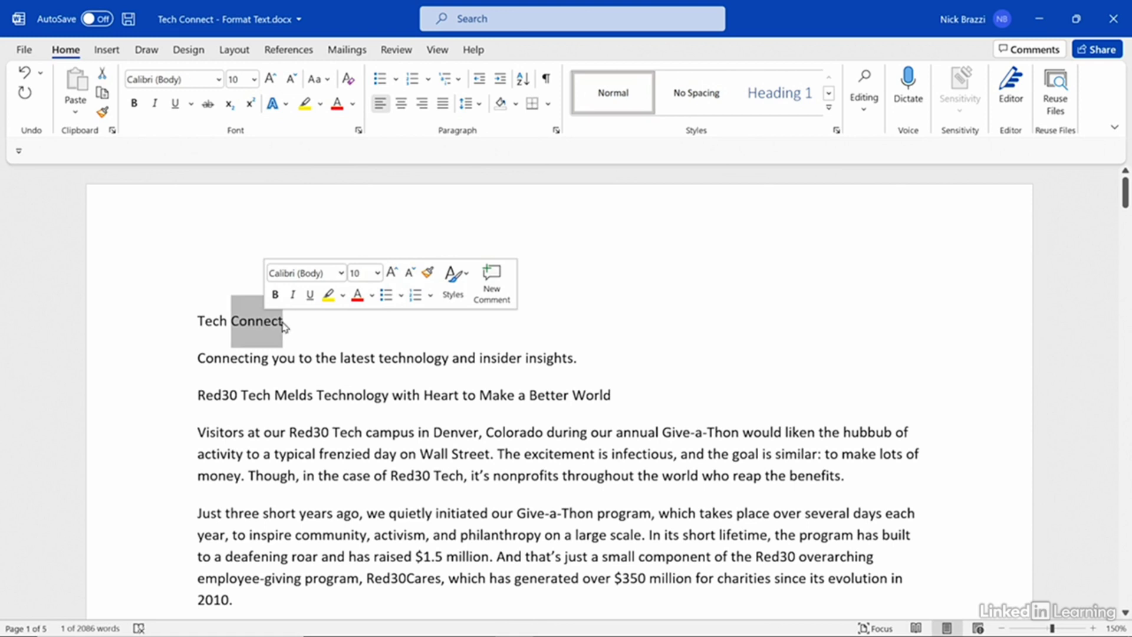
pyautogui.click(340, 323)
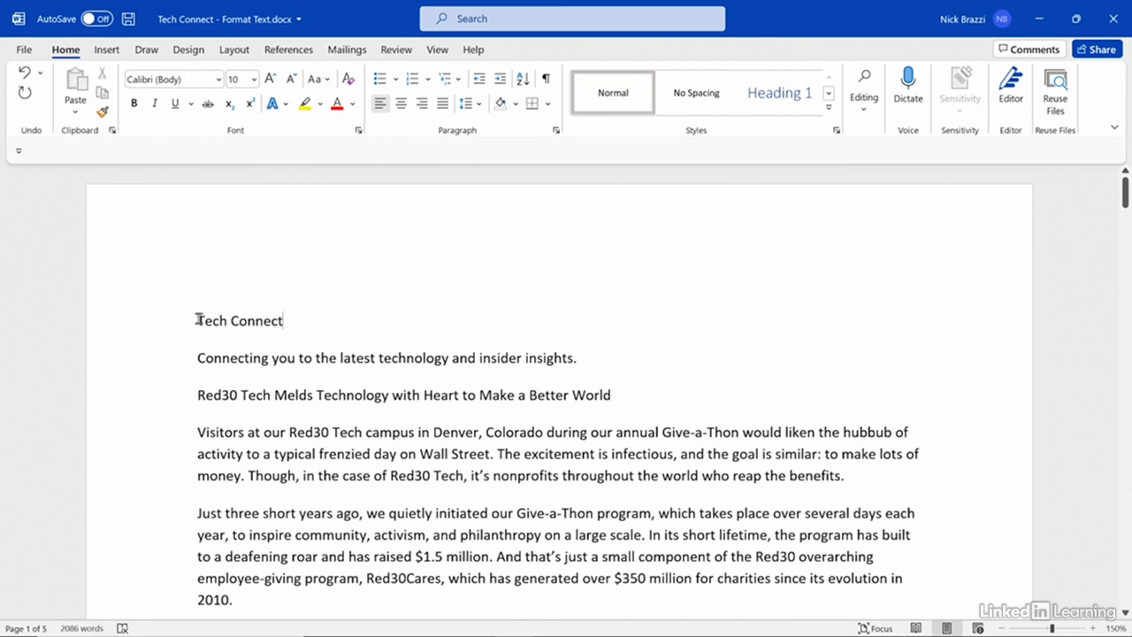
pyautogui.moveTo(197, 320); pyautogui.dragTo(273, 321)
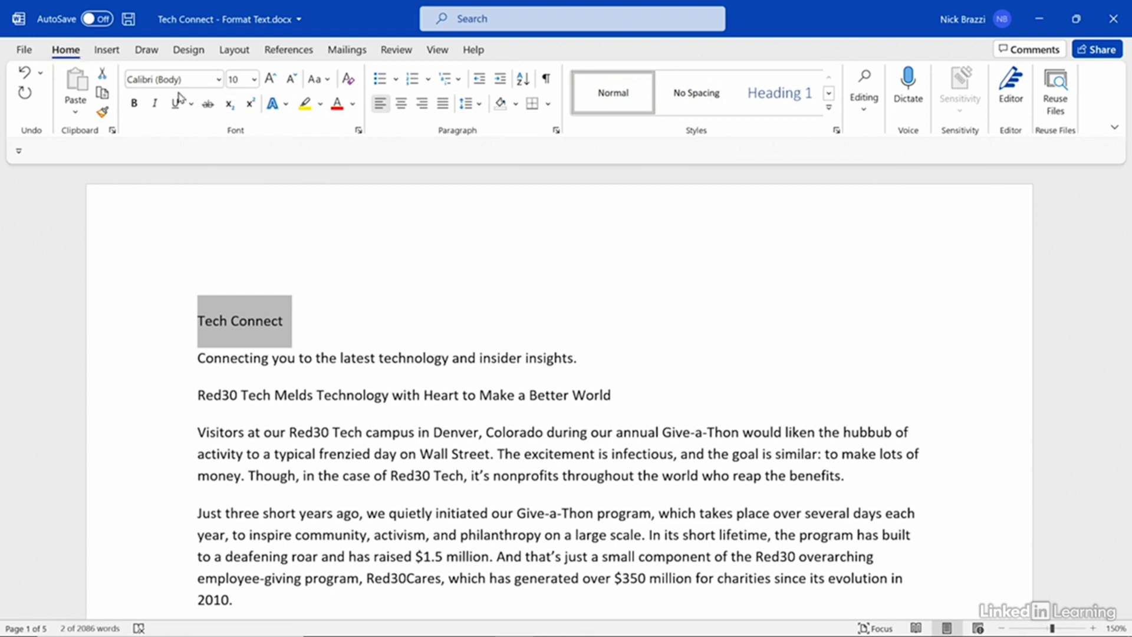
pyautogui.click(218, 78)
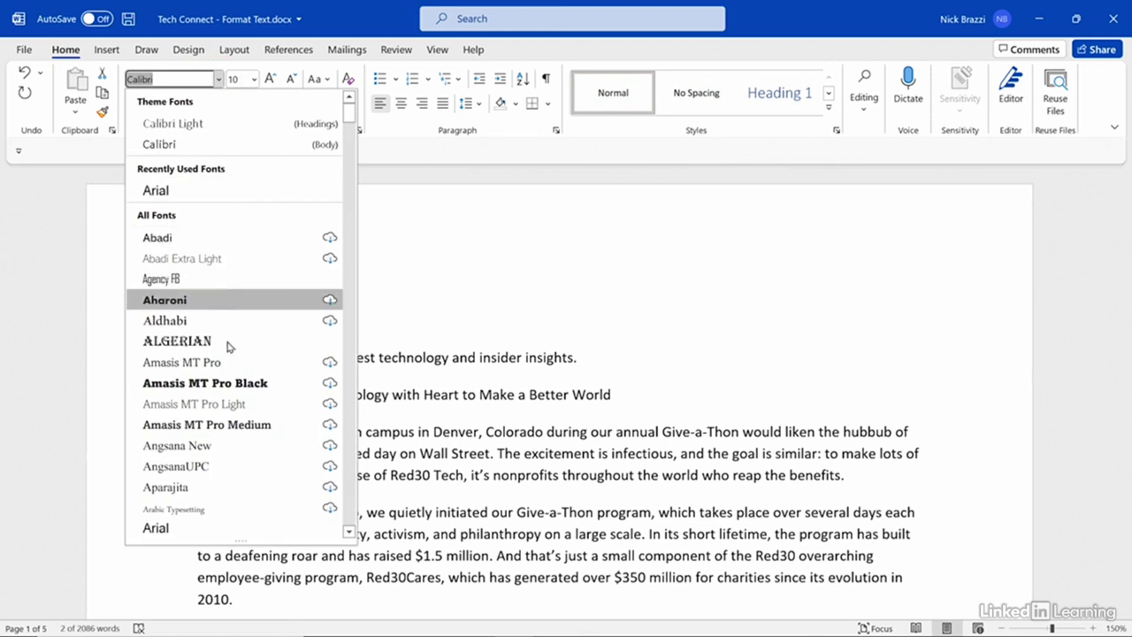
pyautogui.click(223, 529)
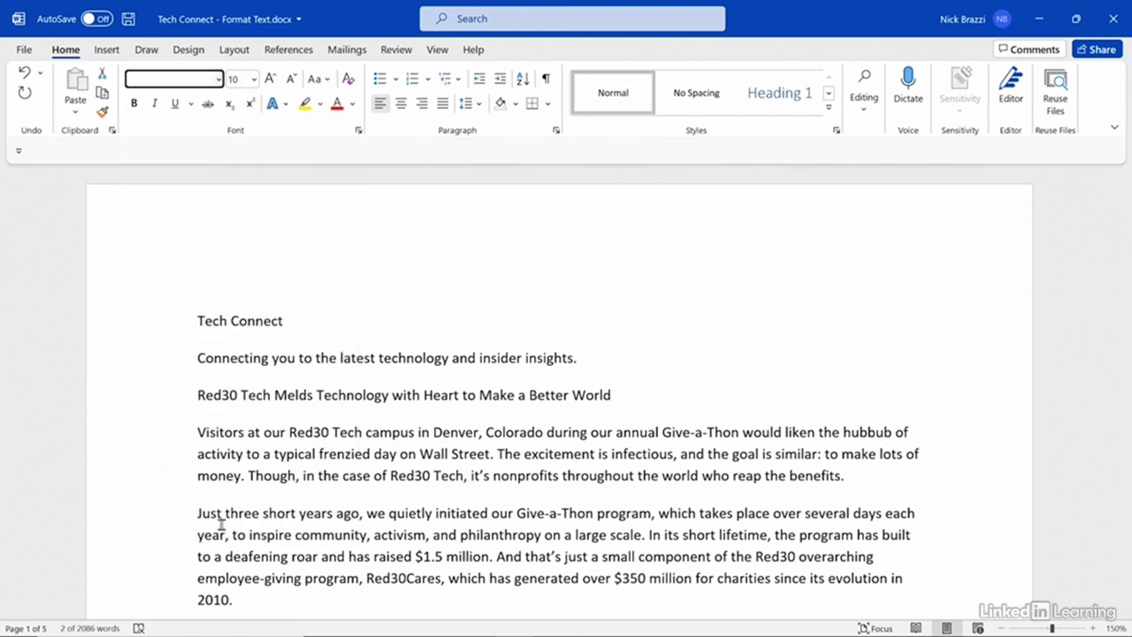
pyautogui.click(254, 79)
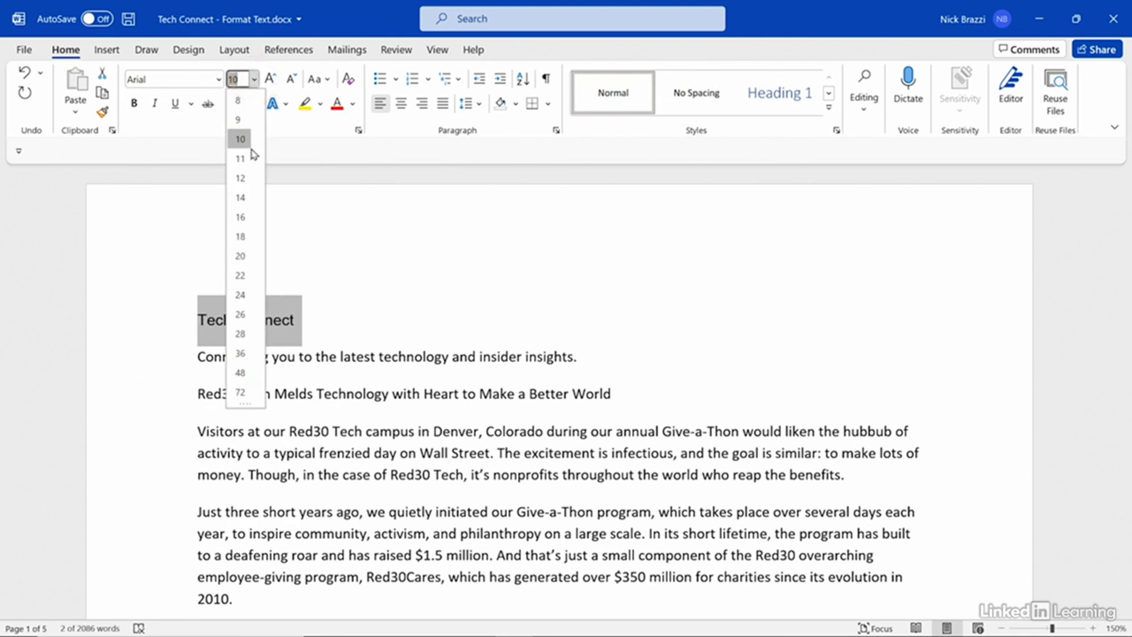
pyautogui.click(240, 313)
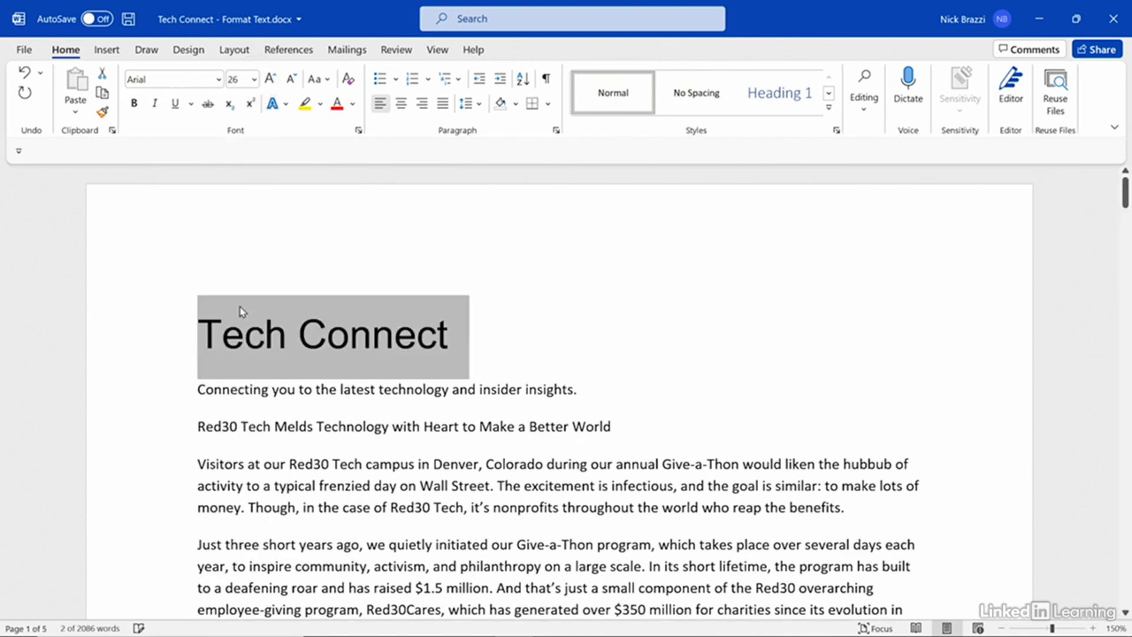
# Step: Make the "Tech Connect" title bold, trying italic on top of it and undoing the italic
pyautogui.click(134, 104)
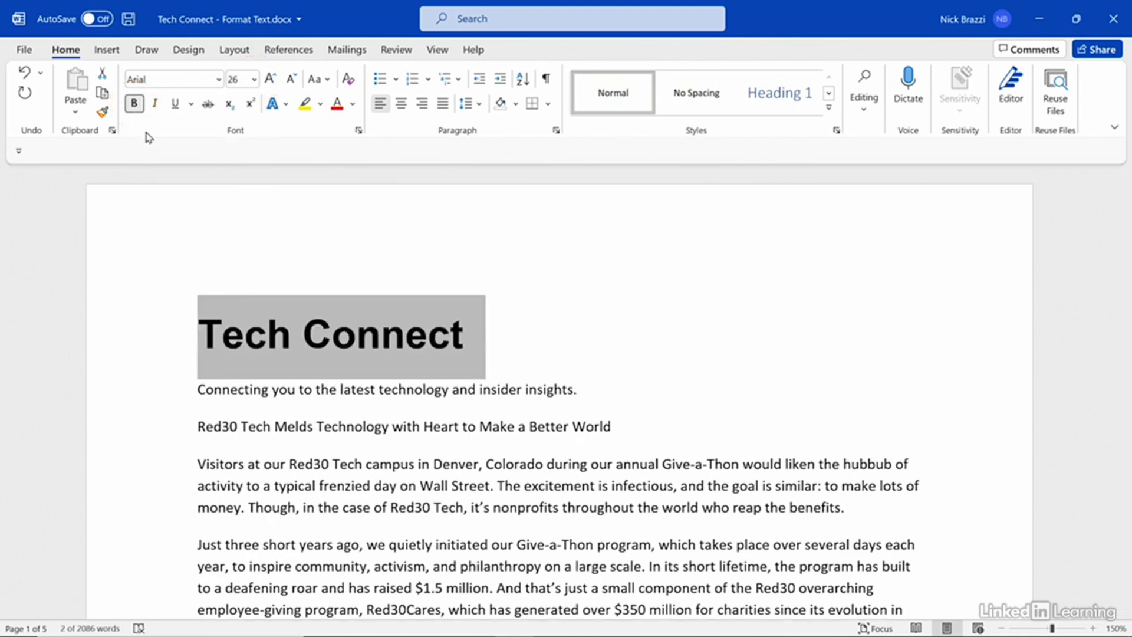
pyautogui.click(154, 104)
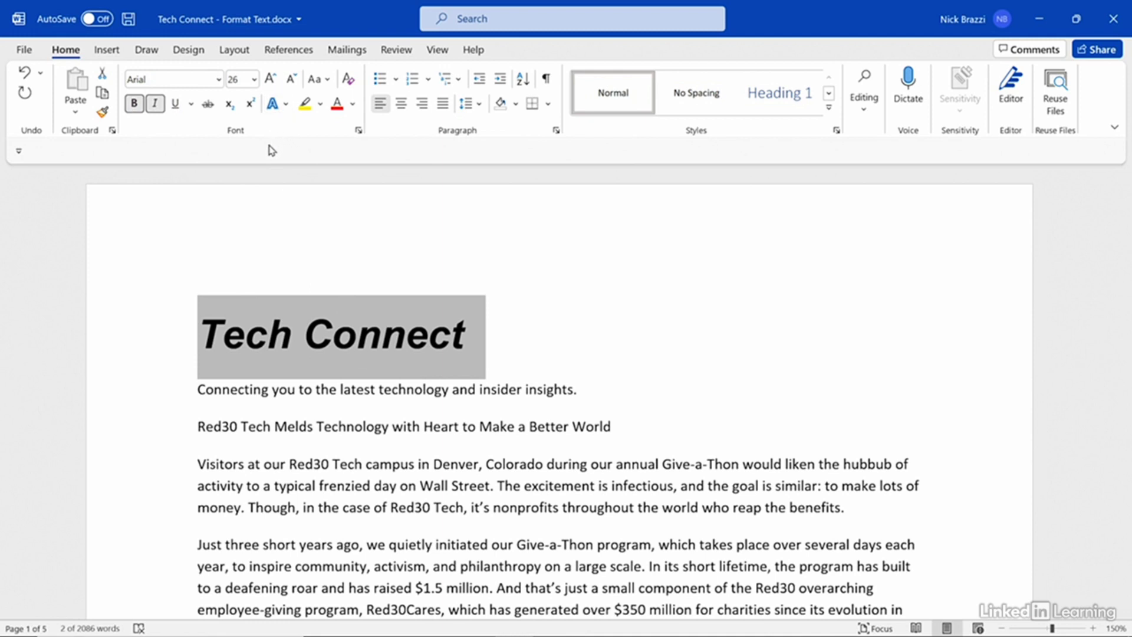
pyautogui.click(23, 77)
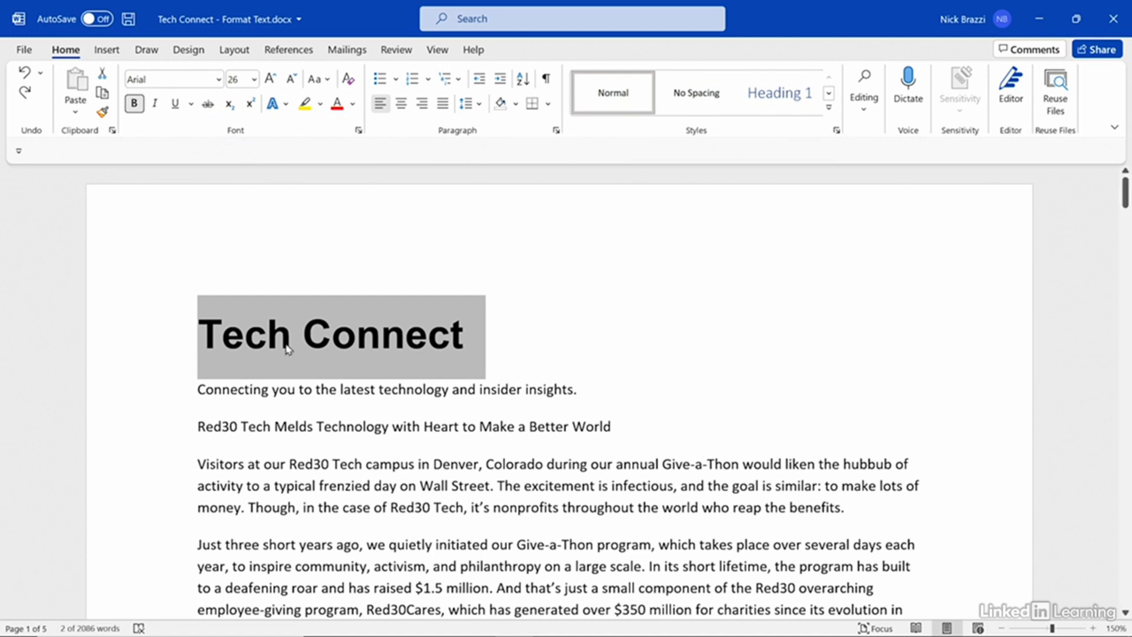
# Step: Apply the Small caps effect to the "Tech Connect" title through the Font settings
pyautogui.rightClick(337, 337)
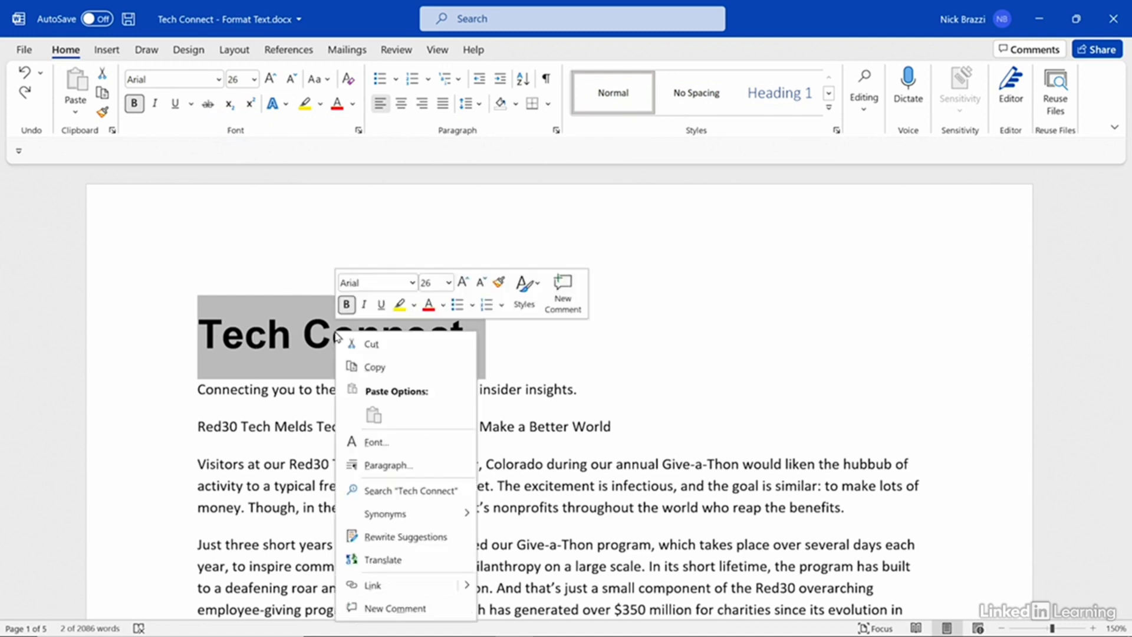
pyautogui.click(412, 441)
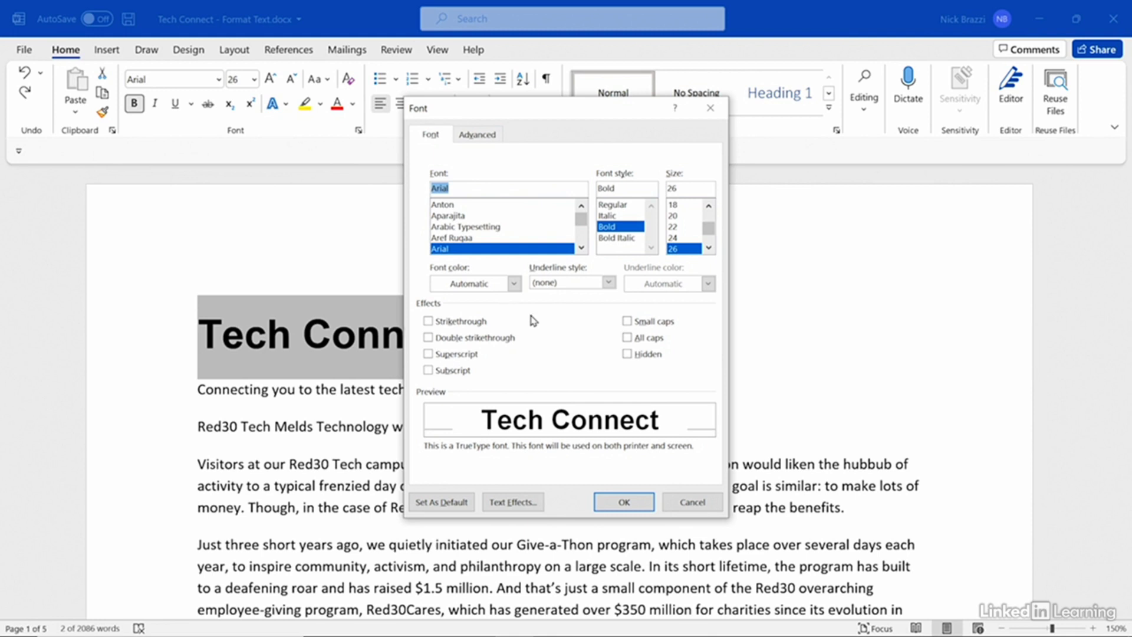
pyautogui.click(627, 322)
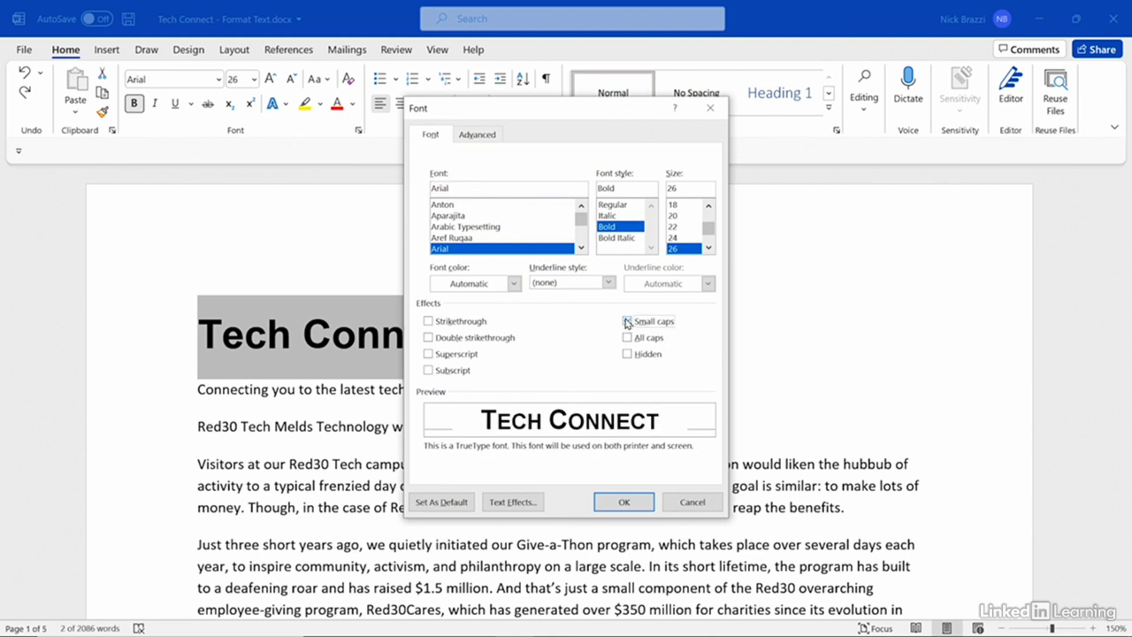
pyautogui.click(621, 501)
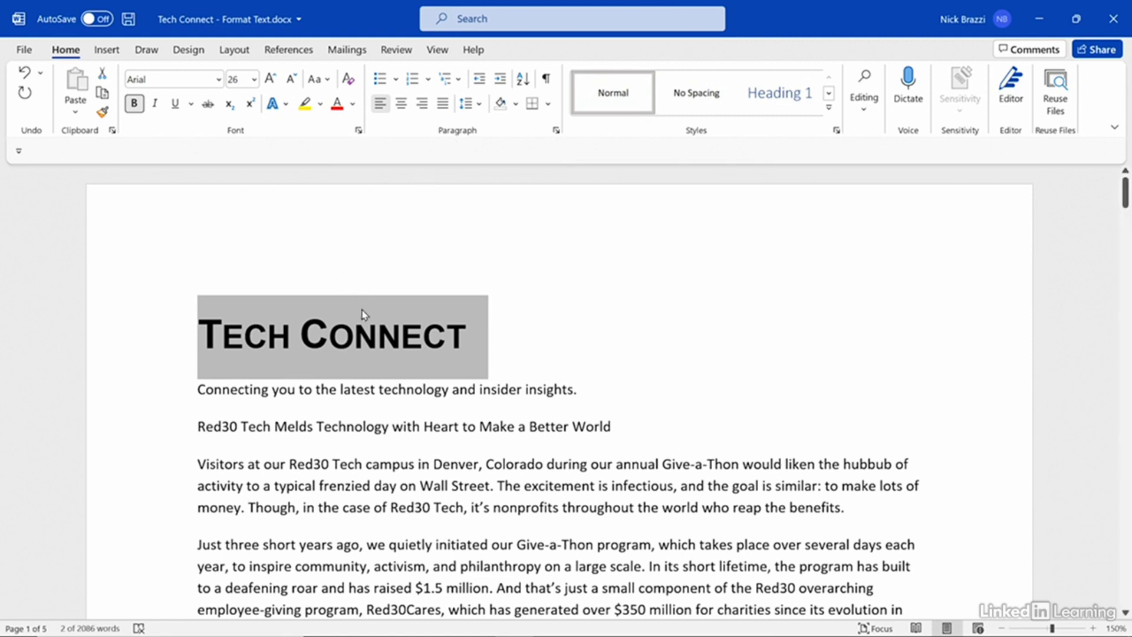
# Step: Try right alignment on the "Tech Connect" title and settle on centered alignment
pyautogui.click(365, 334)
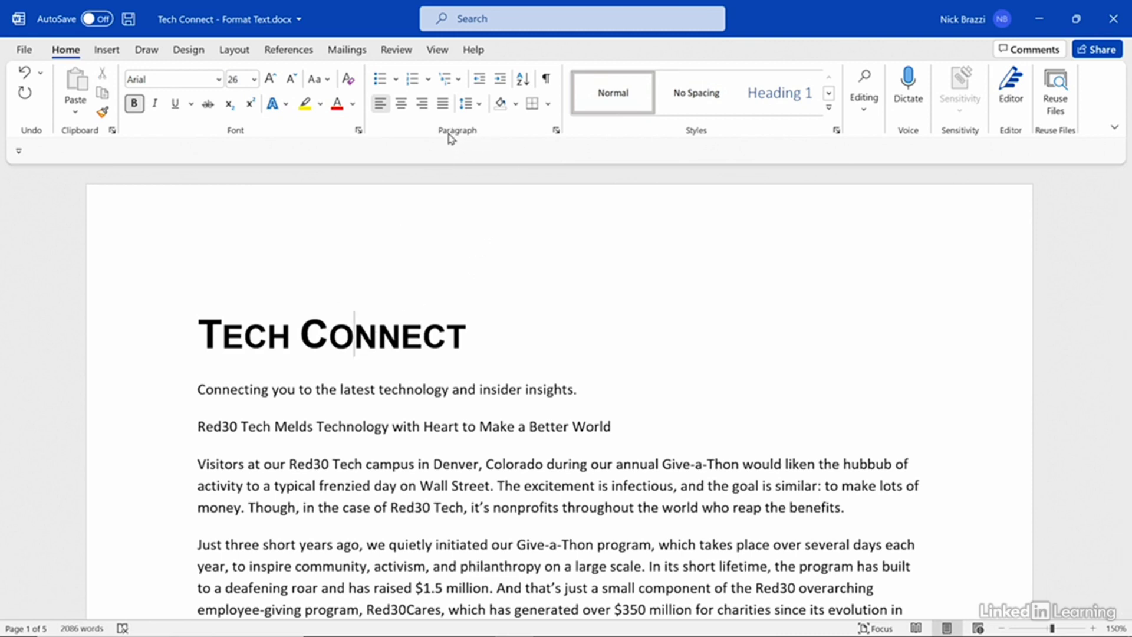
pyautogui.click(420, 105)
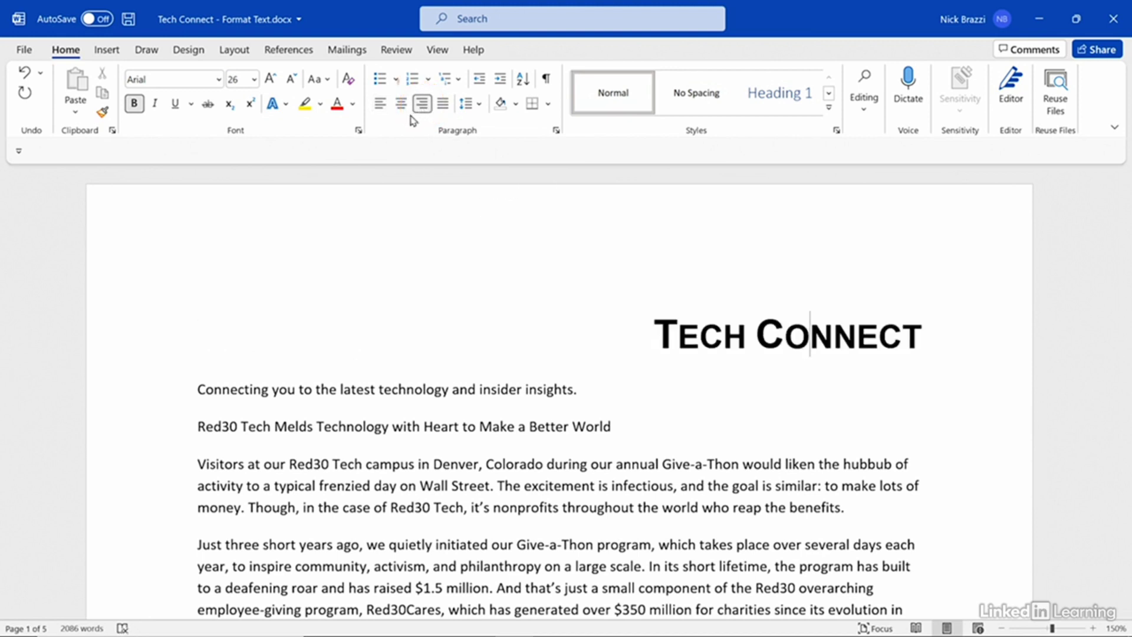
pyautogui.click(401, 104)
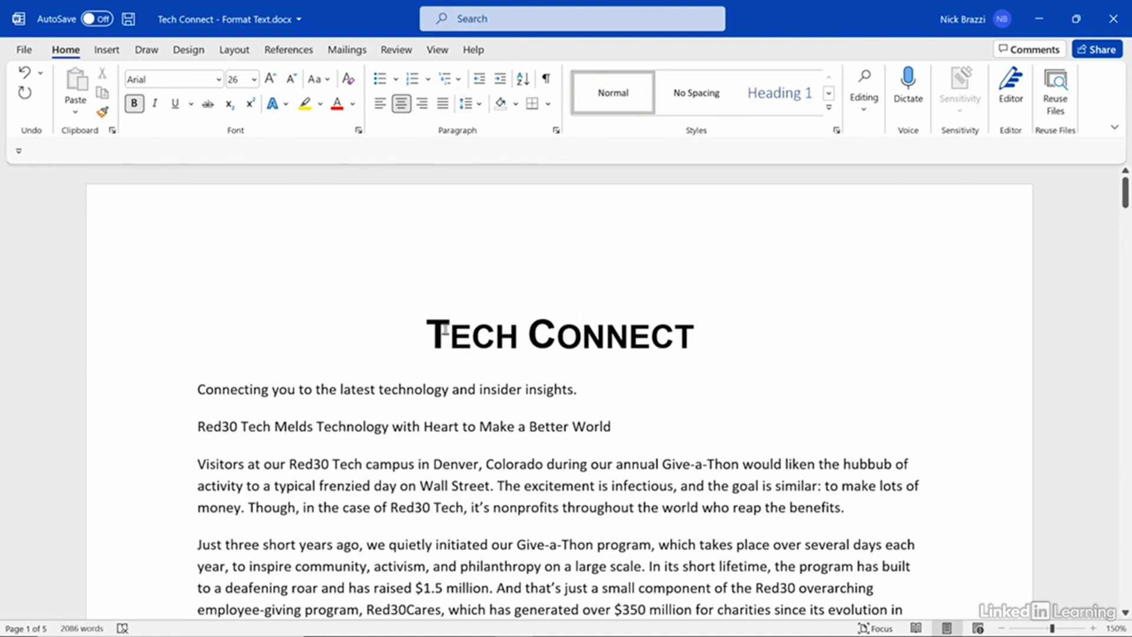
# Step: Review the title's Paragraph settings for alignment, indentation and spacing, and close them without changes
pyautogui.moveTo(432, 333); pyautogui.dragTo(634, 350)
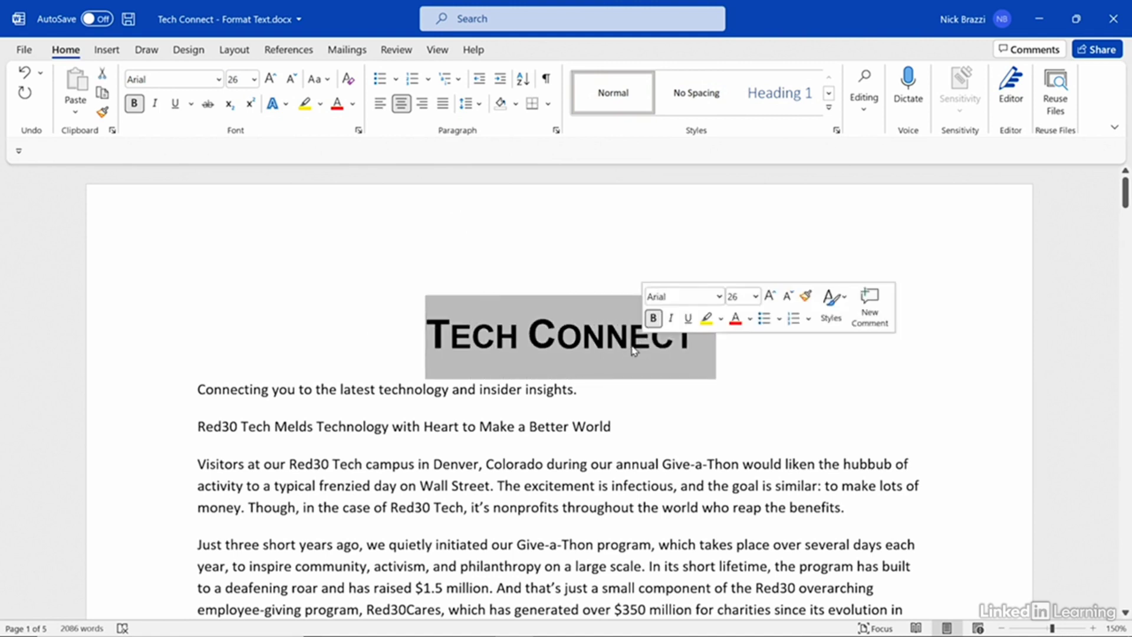
pyautogui.rightClick(594, 334)
pyautogui.click(647, 470)
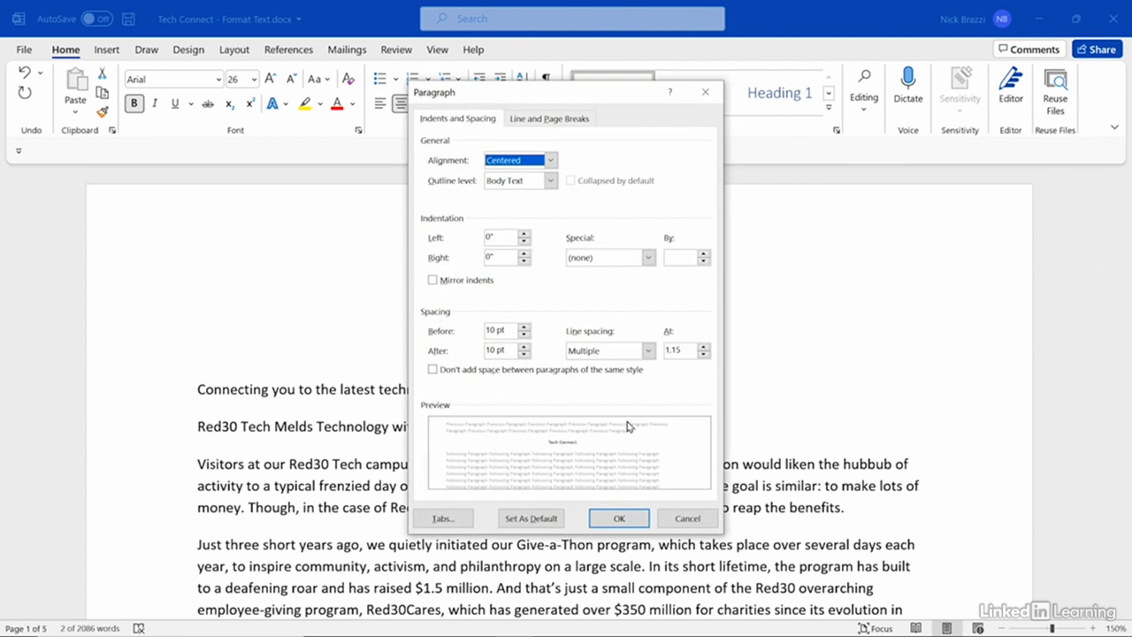
pyautogui.click(676, 522)
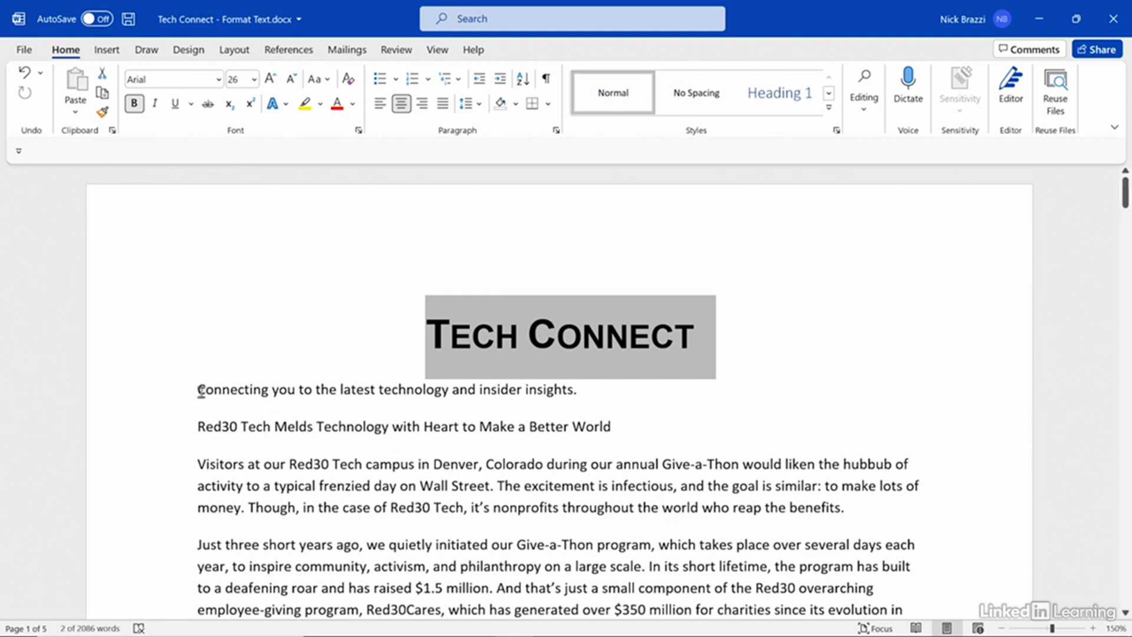
# Step: Apply the Heading 1 style to the line "Connecting you to the latest technology and insider insights."
pyautogui.moveTo(211, 390); pyautogui.dragTo(577, 382)
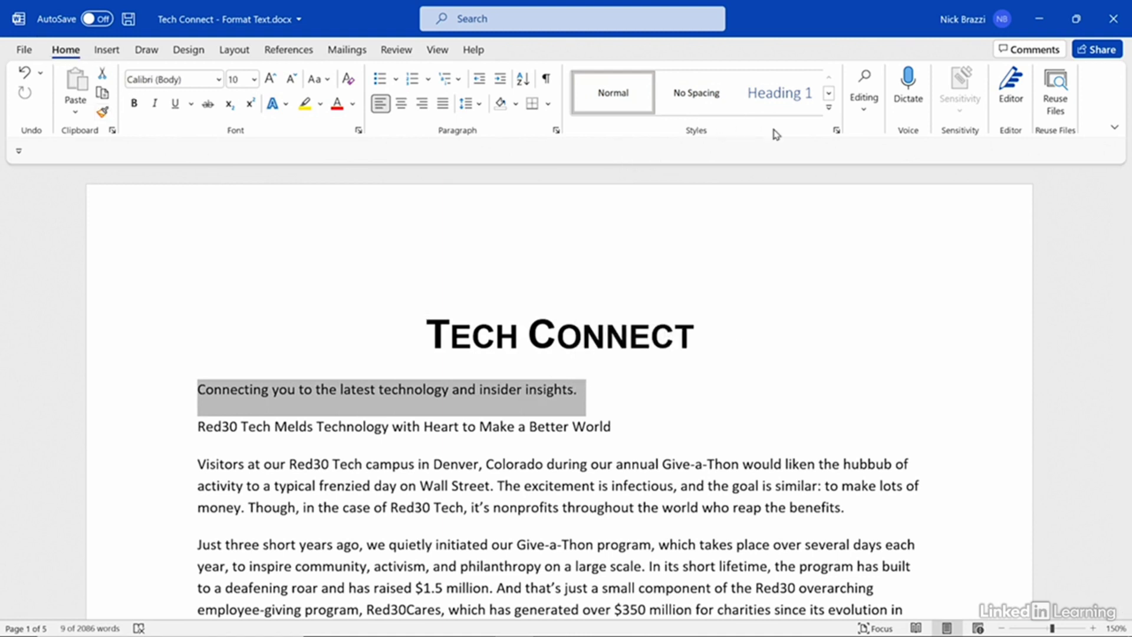
pyautogui.click(830, 111)
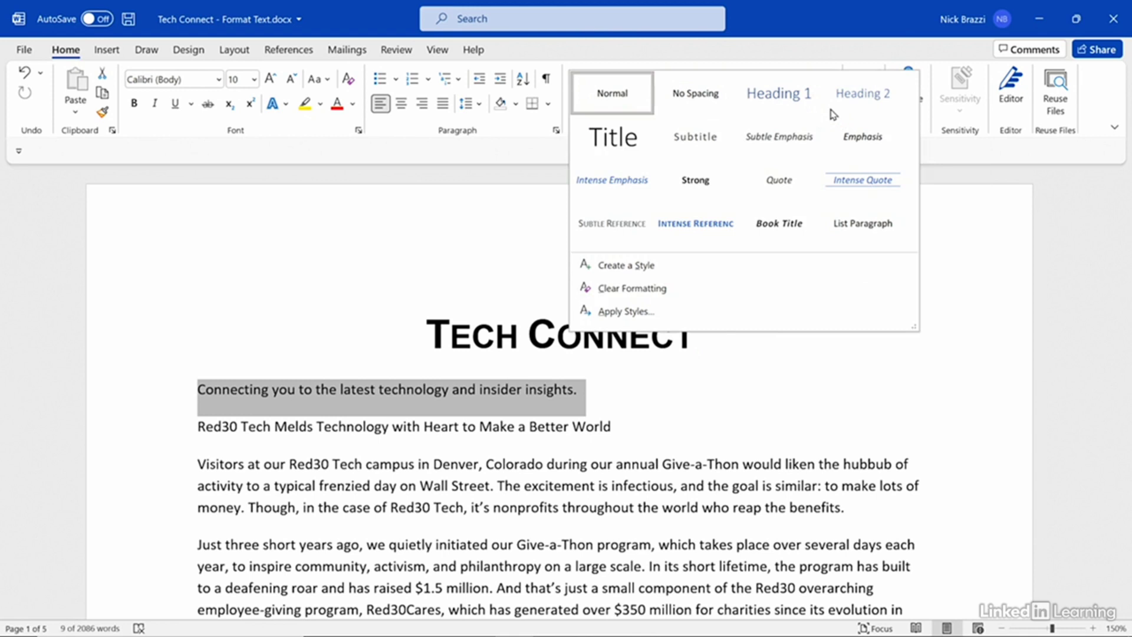
pyautogui.click(771, 104)
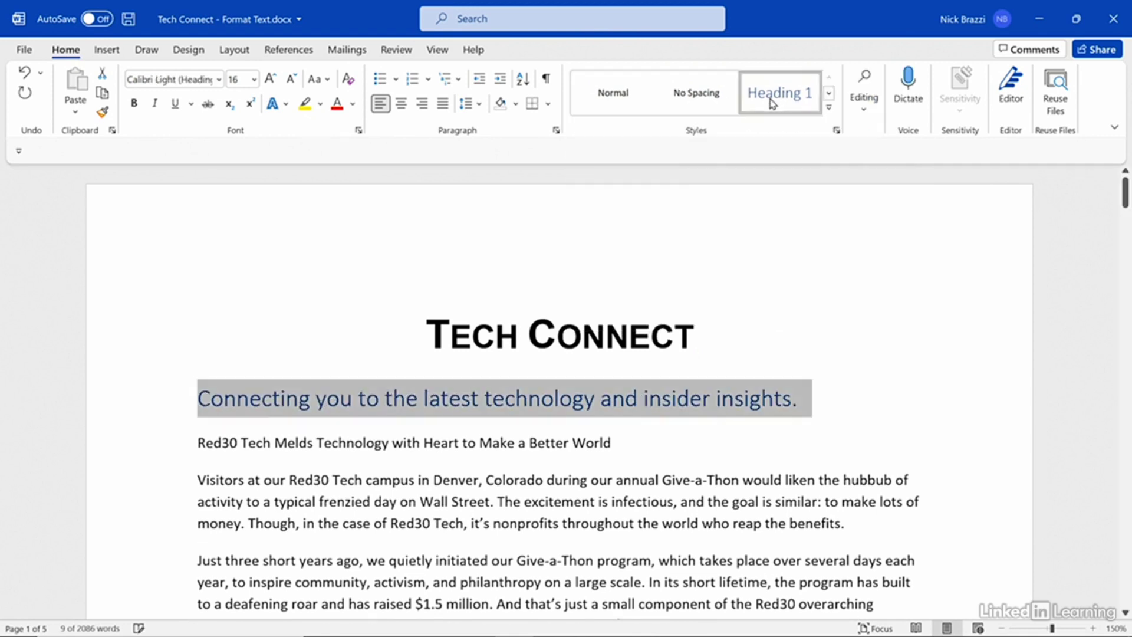
pyautogui.click(814, 401)
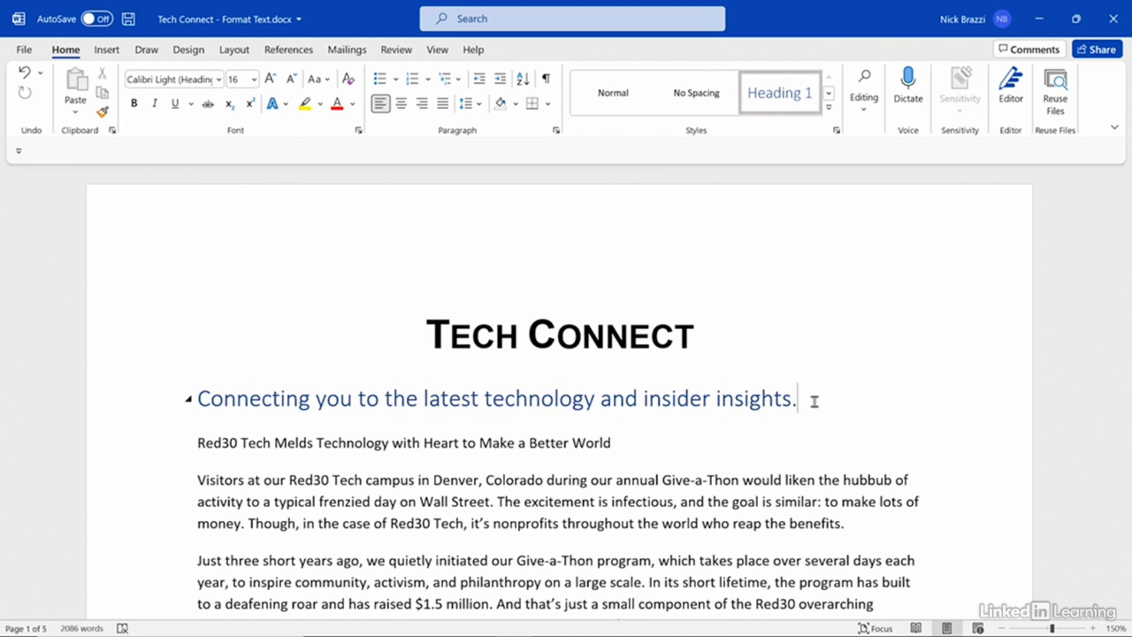
# Step: Modify the Heading 1 style so its font color is the standard Red
pyautogui.rightClick(792, 97)
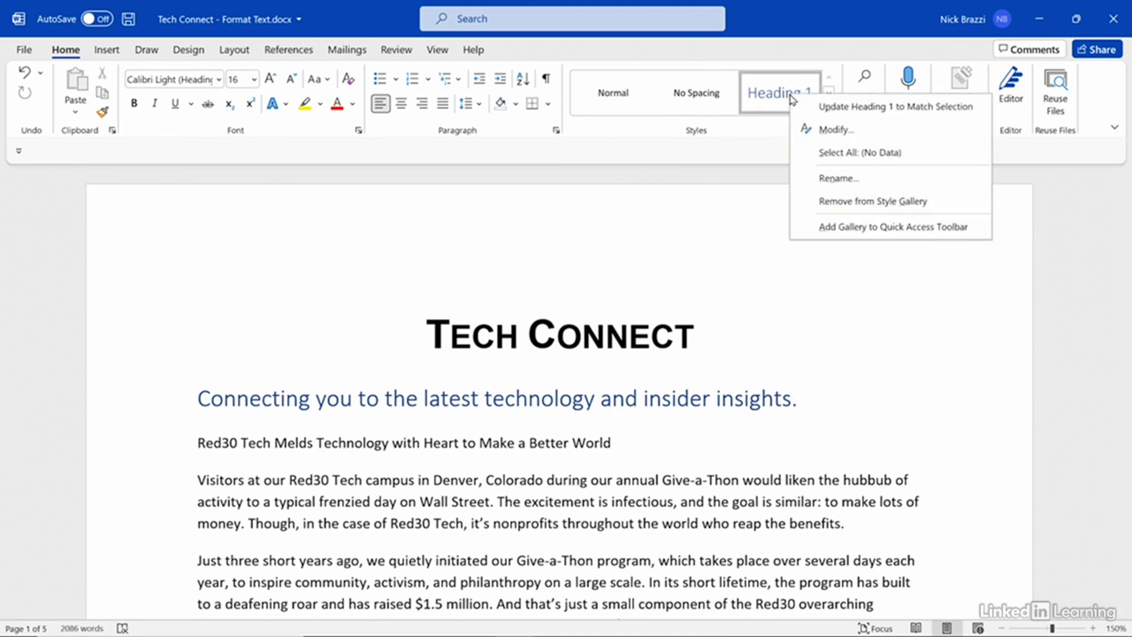
pyautogui.click(810, 131)
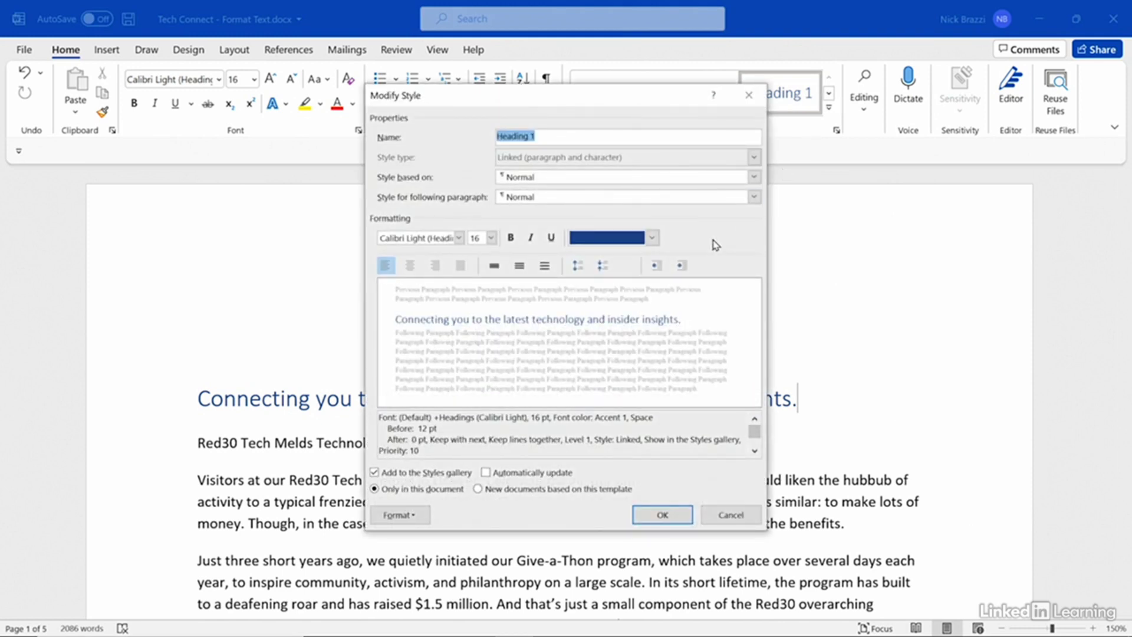
pyautogui.click(652, 238)
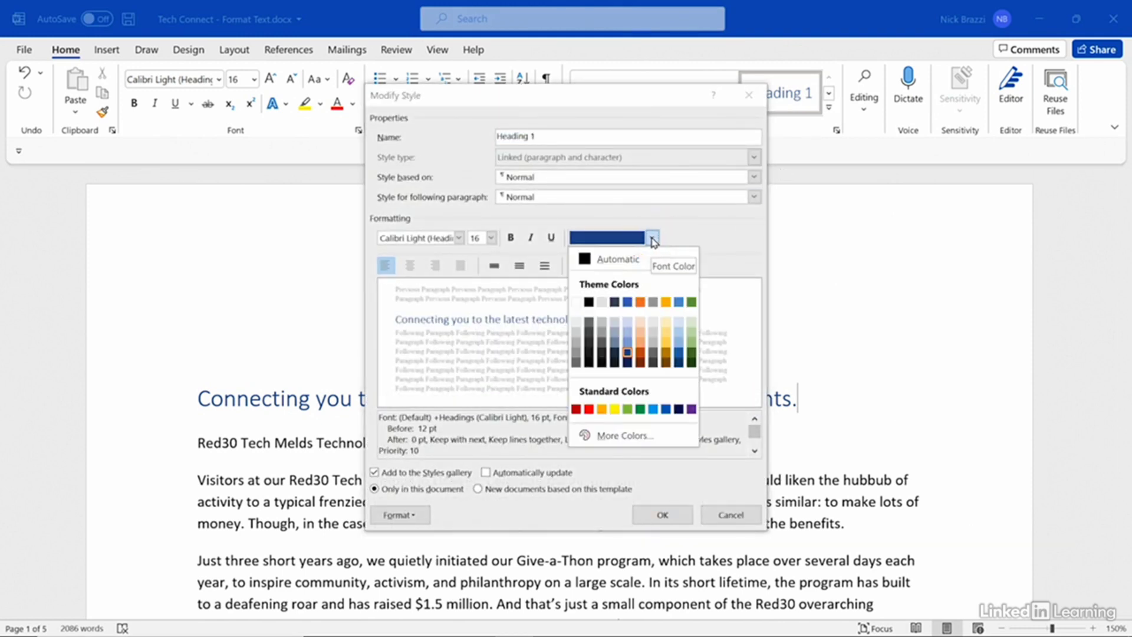
pyautogui.click(586, 412)
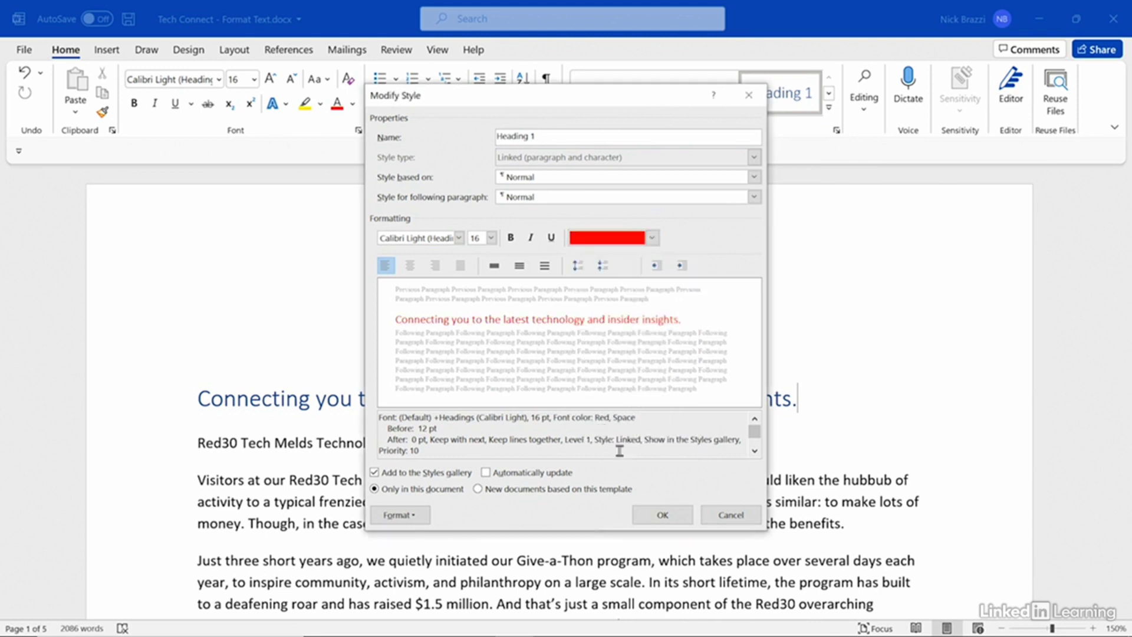
pyautogui.click(650, 513)
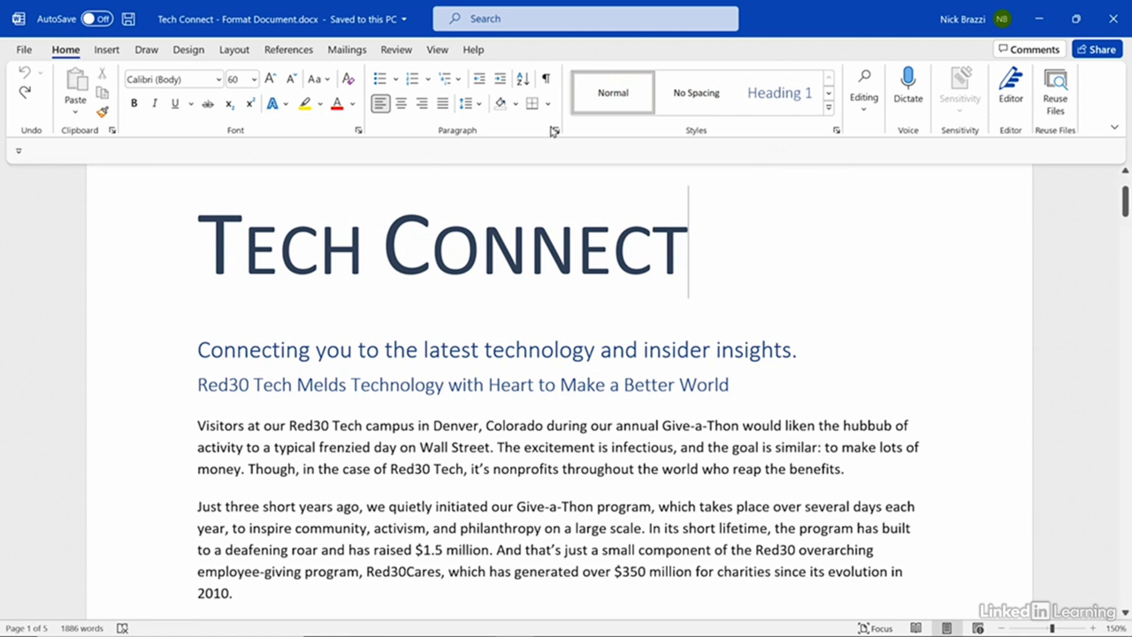
# Step: Look over the document view options and the available paper sizes for the Tech Connect document
pyautogui.click(438, 51)
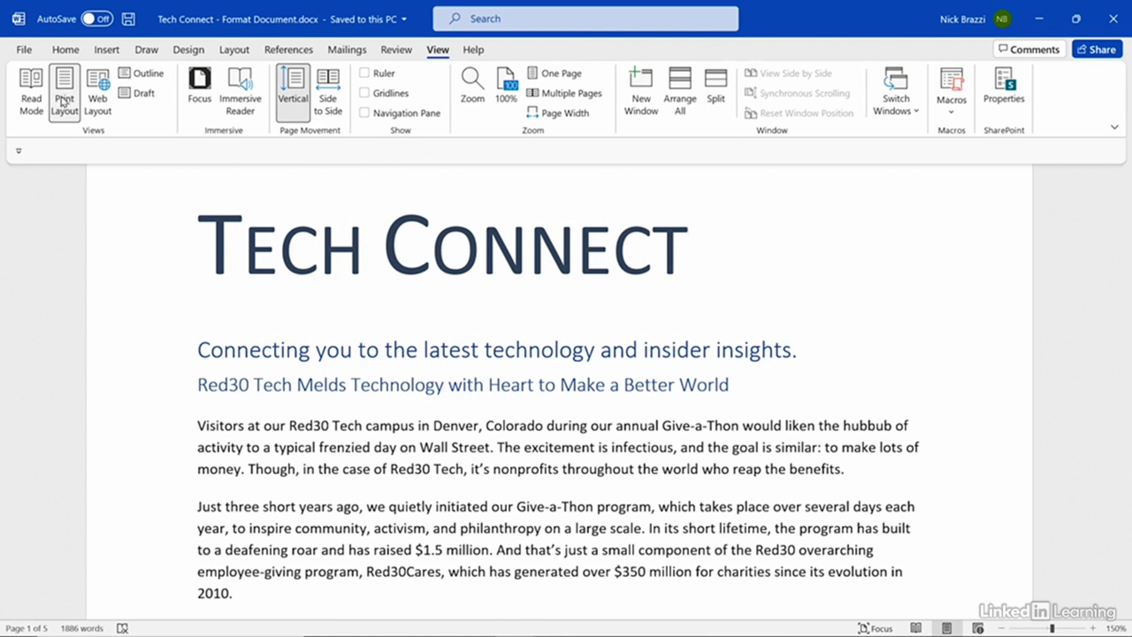
pyautogui.click(234, 55)
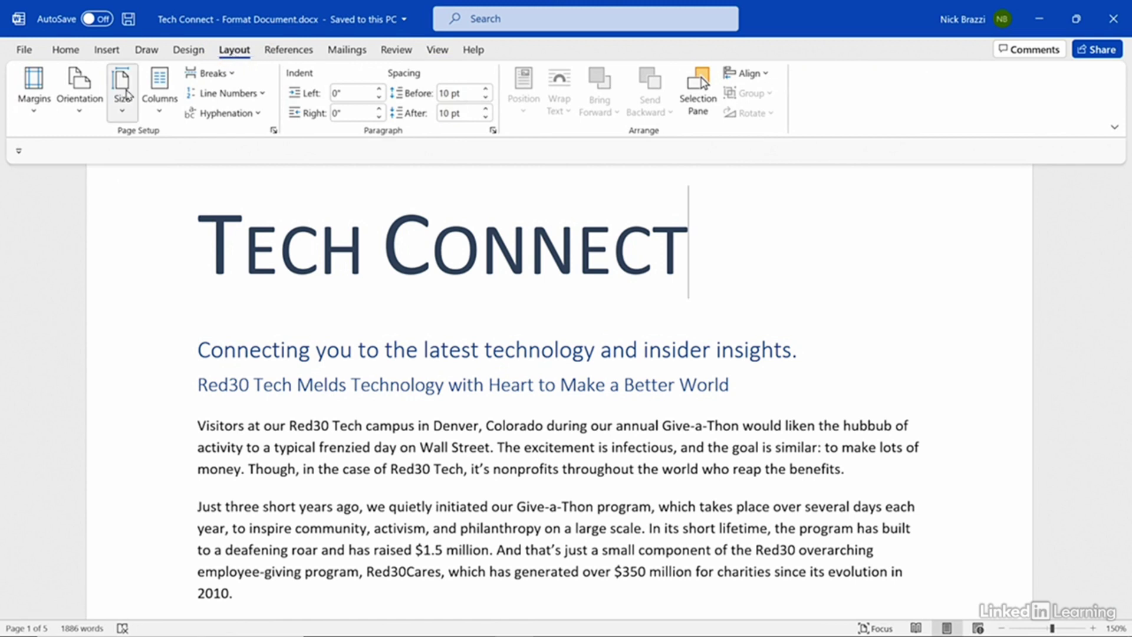
pyautogui.click(129, 94)
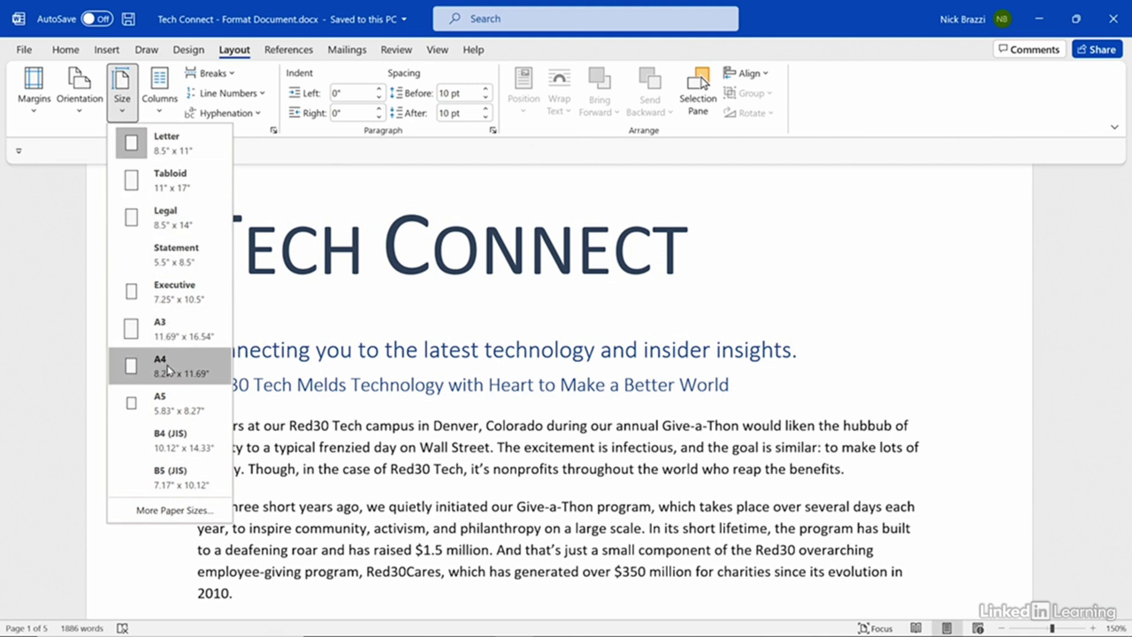
# Step: Switch the page orientation to Landscape and return it to Portrait
pyautogui.click(80, 89)
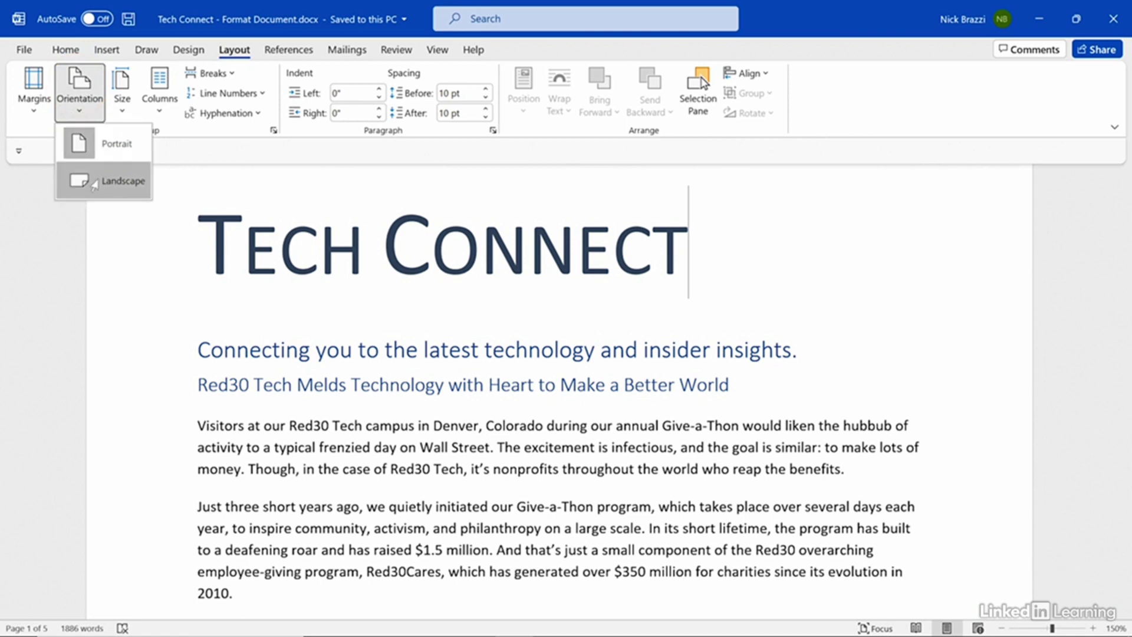
pyautogui.click(94, 183)
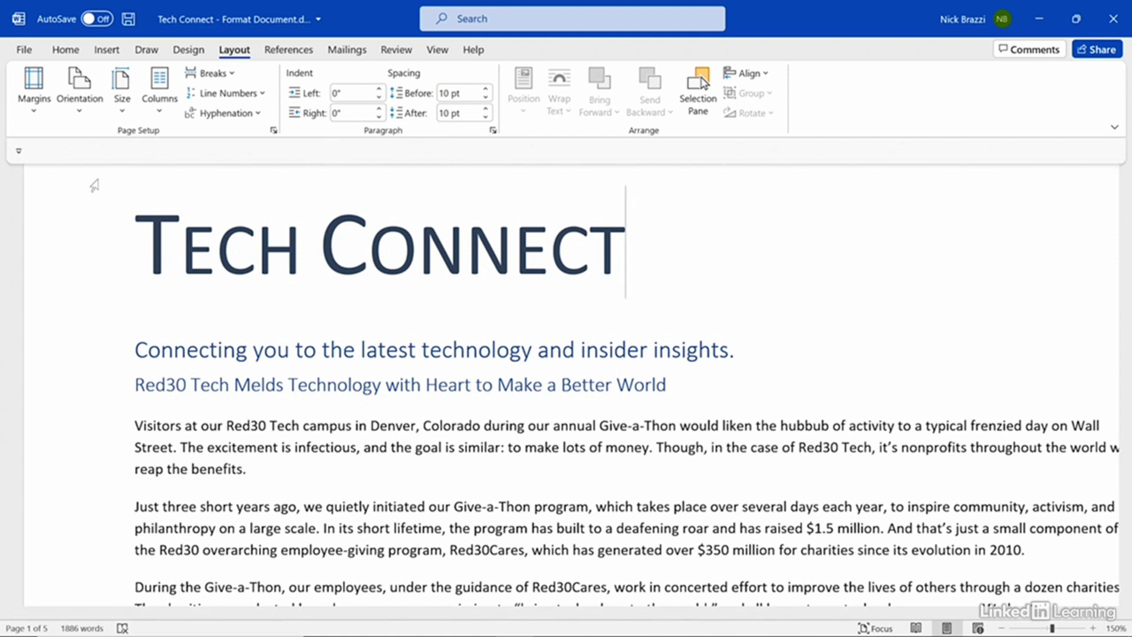
pyautogui.click(78, 98)
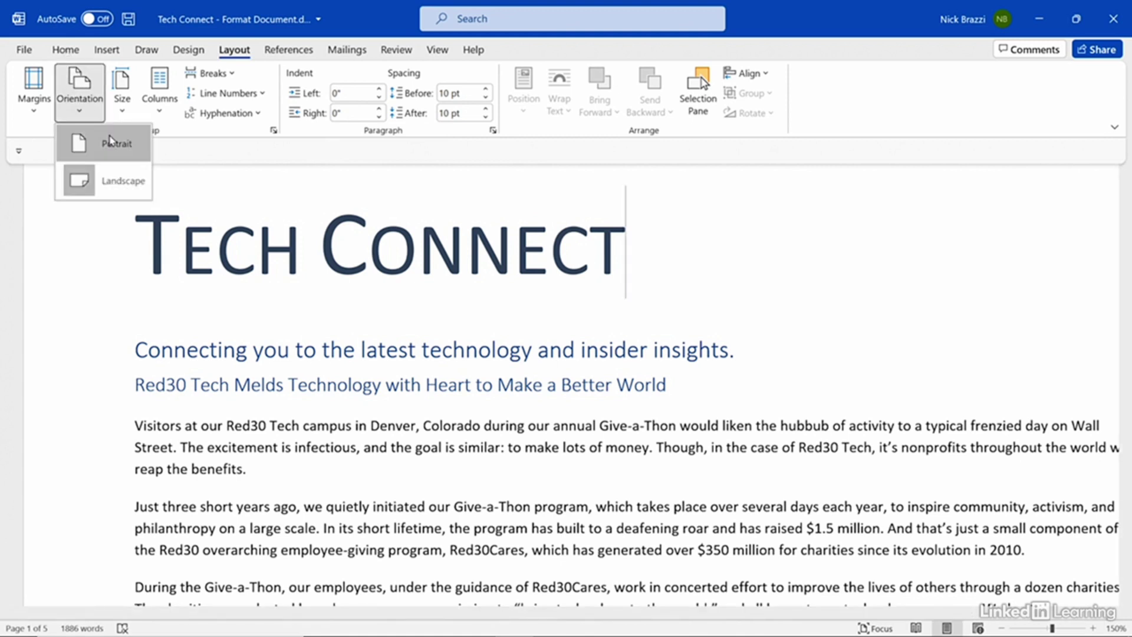
pyautogui.click(109, 142)
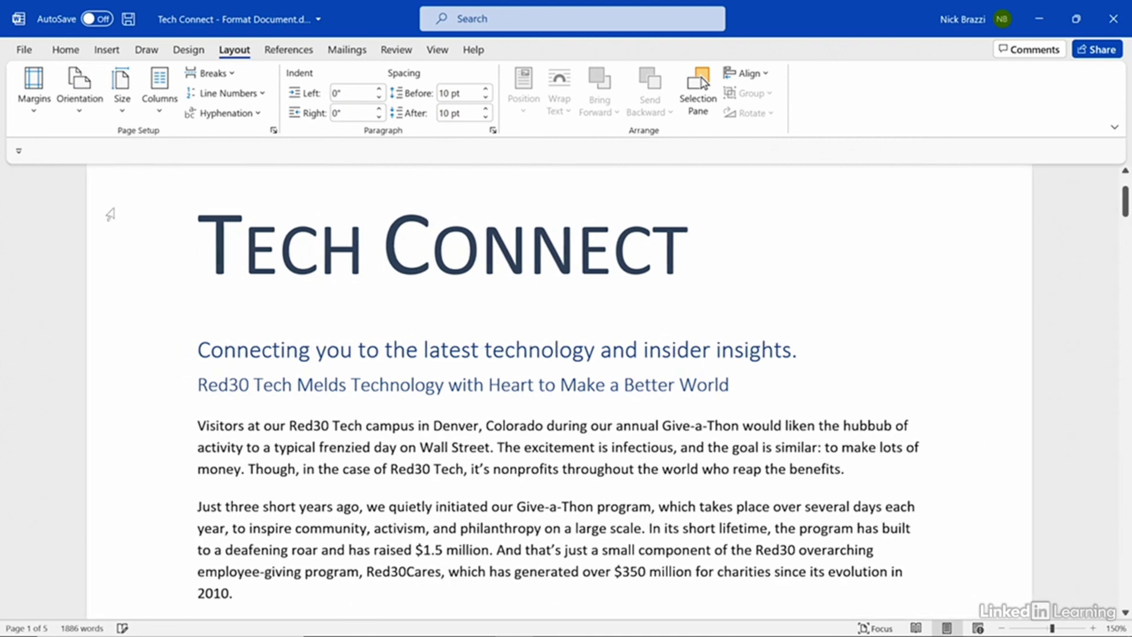
# Step: Set the page margins to the Narrow preset and review the custom margin settings, accepting them as they are
pyautogui.click(35, 94)
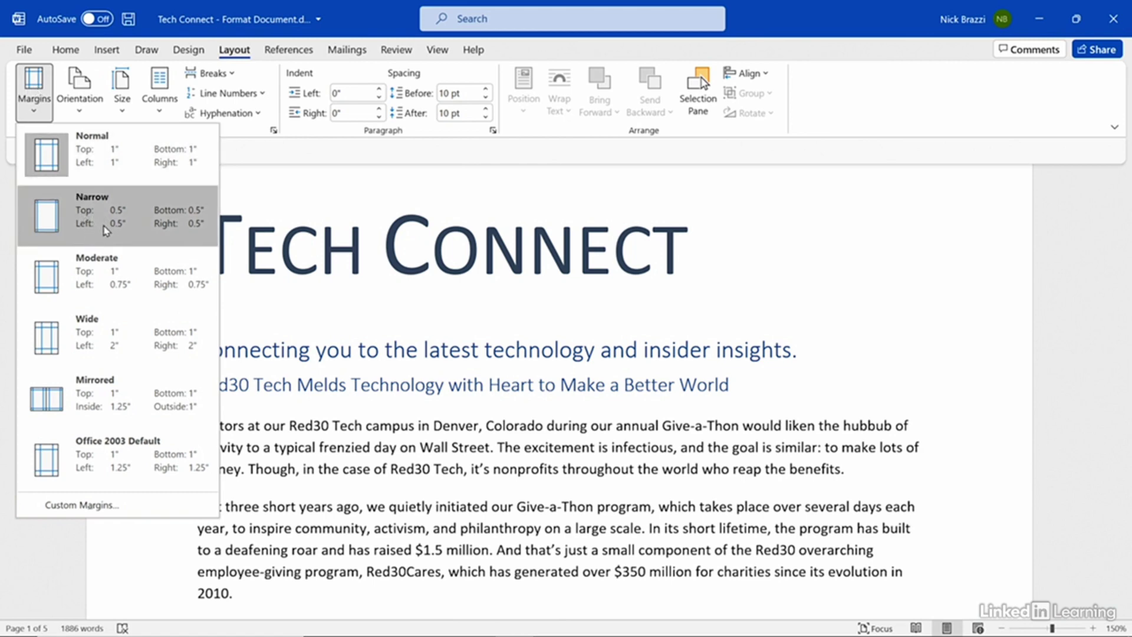
pyautogui.click(105, 230)
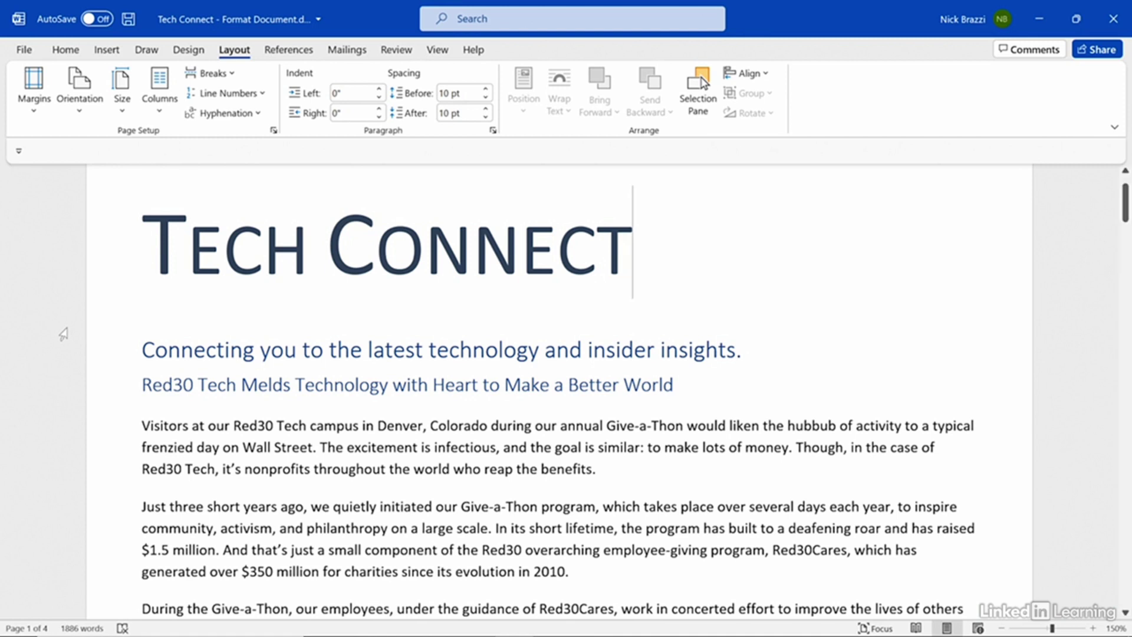
pyautogui.click(34, 92)
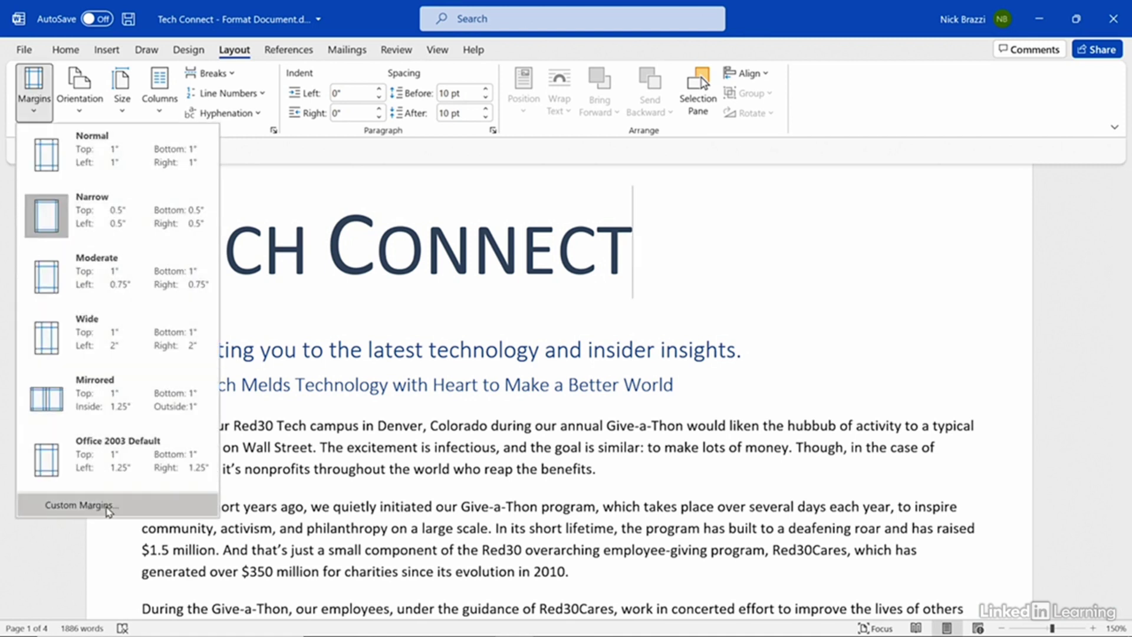
pyautogui.click(108, 506)
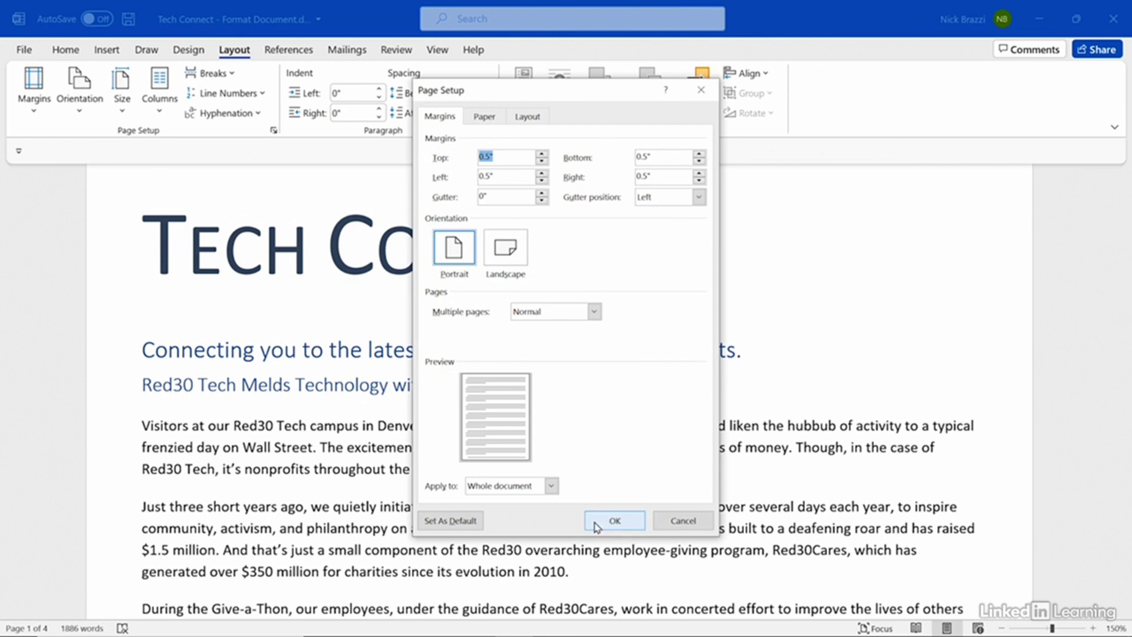
pyautogui.click(620, 522)
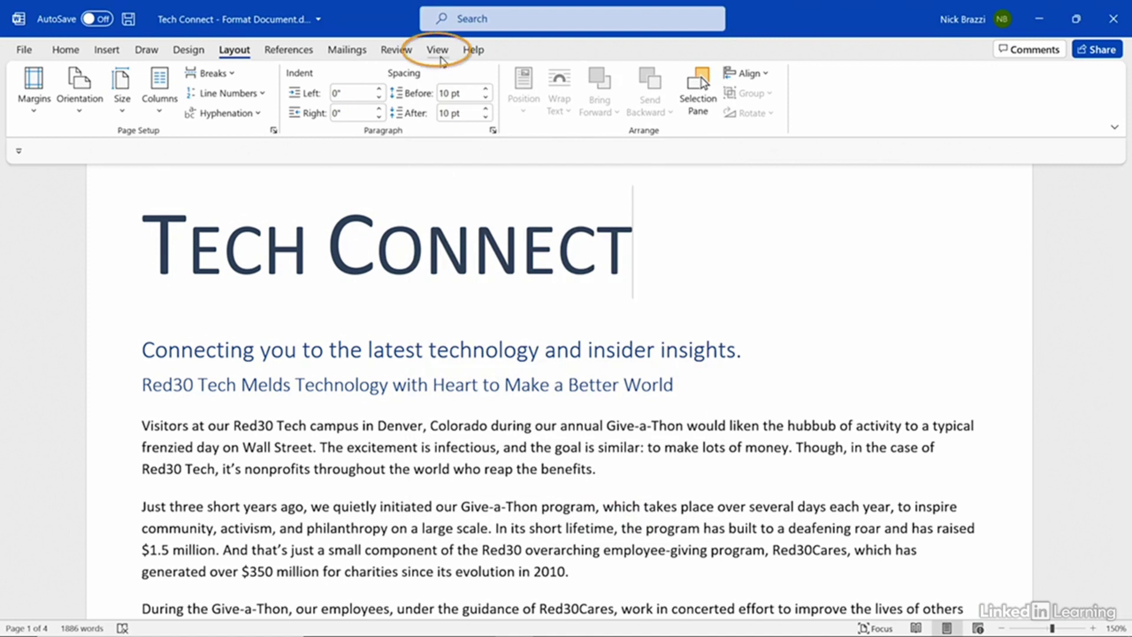
# Step: Show the ruler and indent the paragraph starting "Just three short years ago" by about 0.56 inches left and 0.8 inches right
pyautogui.click(439, 52)
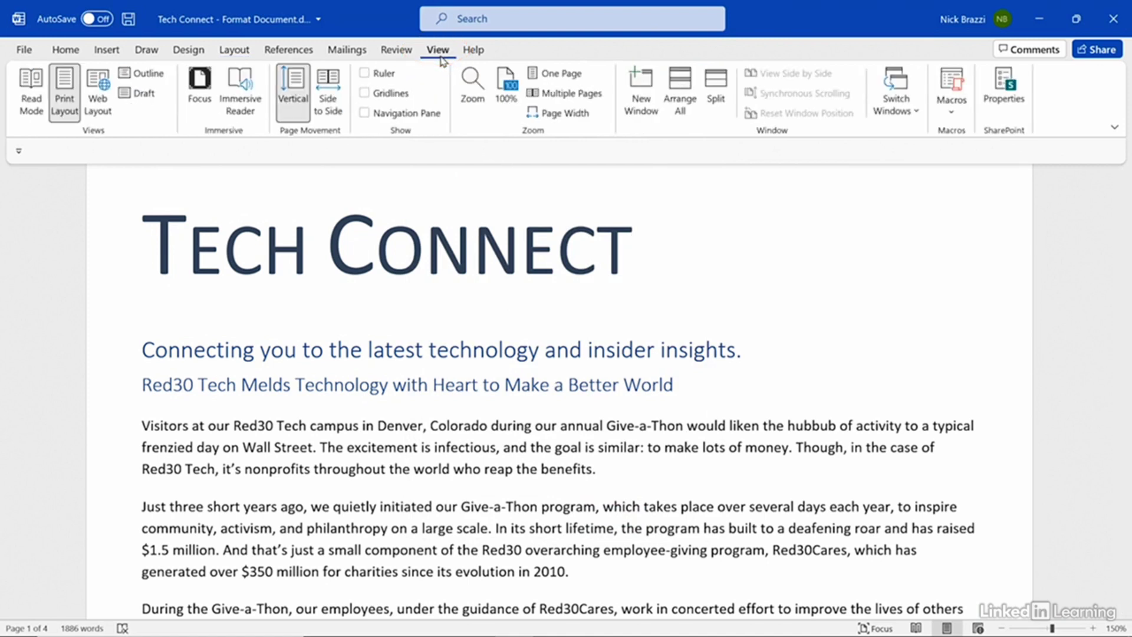
pyautogui.click(365, 76)
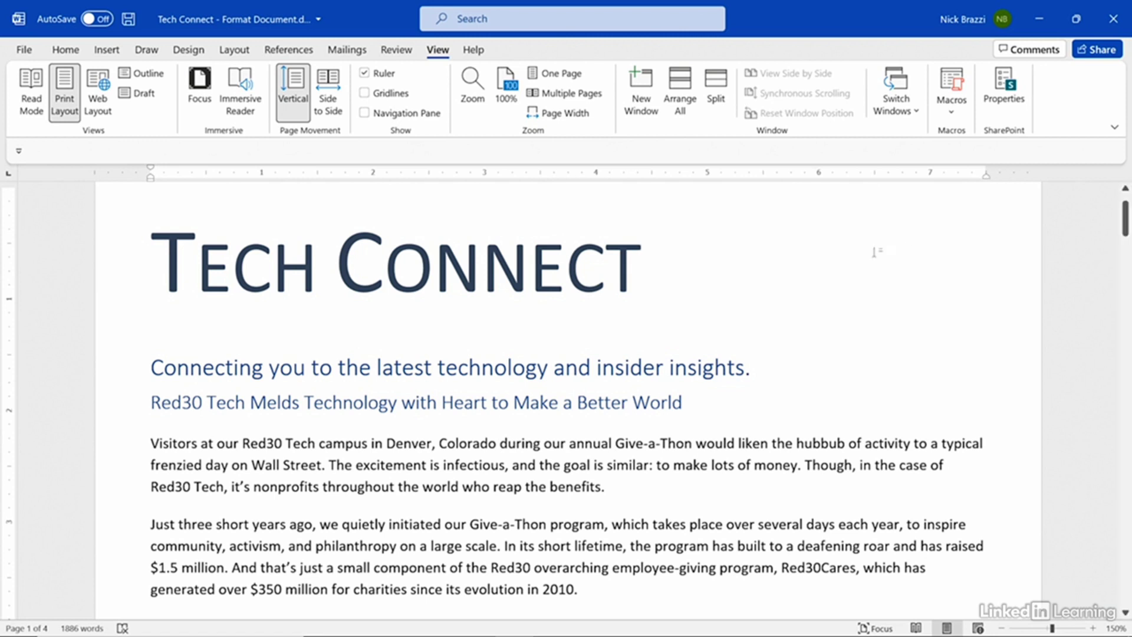
pyautogui.scroll(1, 487, 405)
pyautogui.scroll(-5, 488, 401)
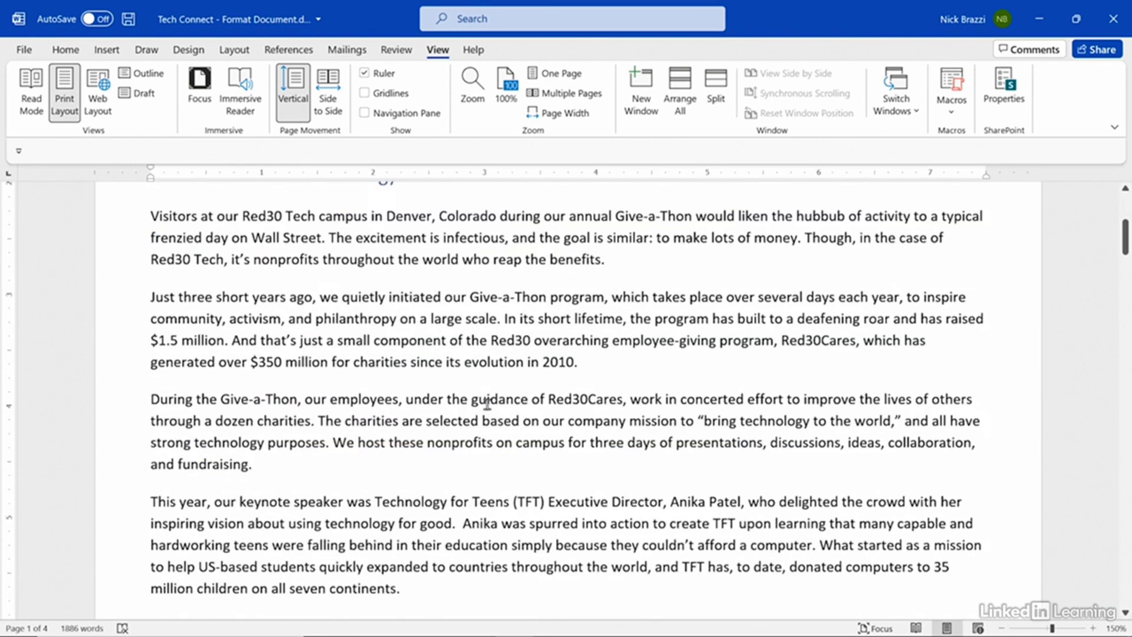
pyautogui.click(207, 318)
pyautogui.moveTo(151, 180); pyautogui.dragTo(216, 179)
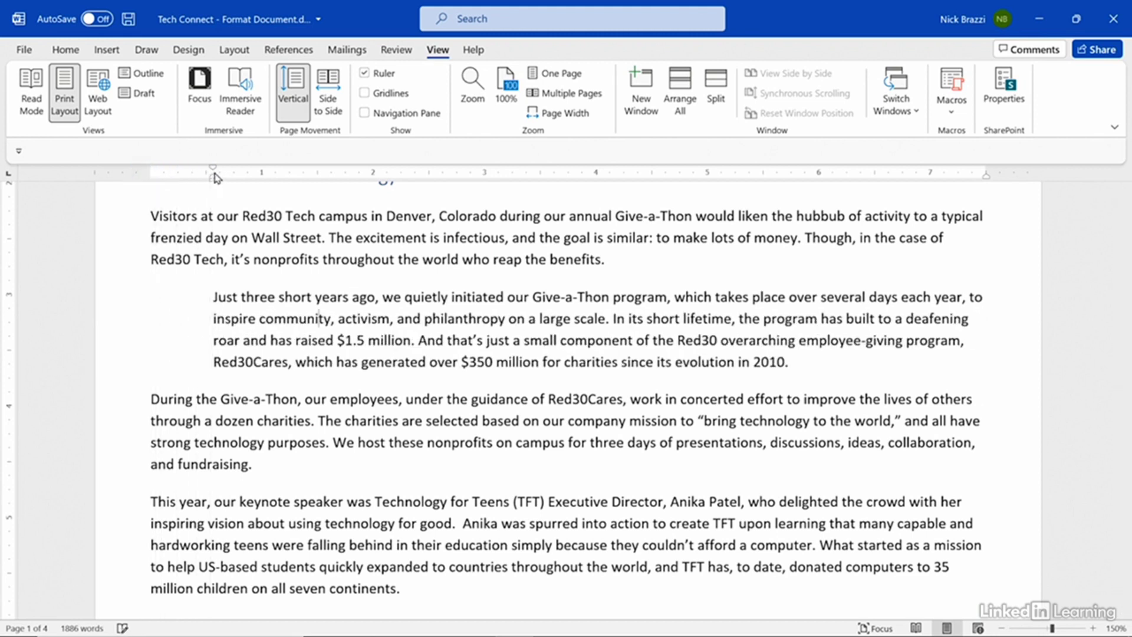
pyautogui.moveTo(986, 179); pyautogui.dragTo(895, 183)
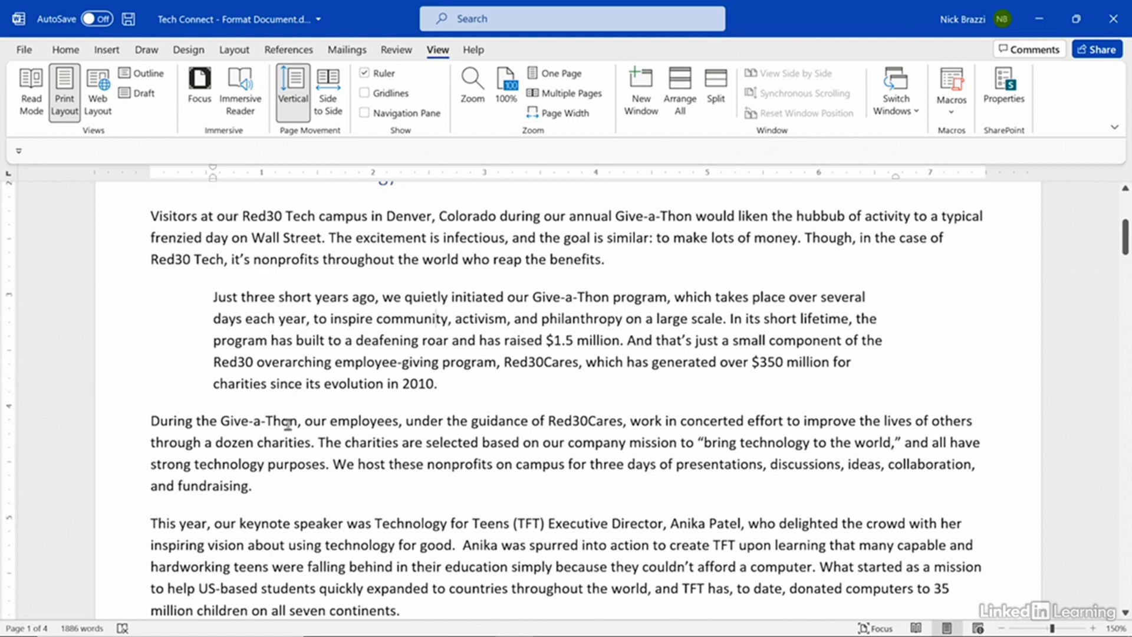
# Step: Increase the indent of the paragraph starting "During the Give-a-Thon" by one level
pyautogui.click(250, 425)
pyautogui.click(69, 53)
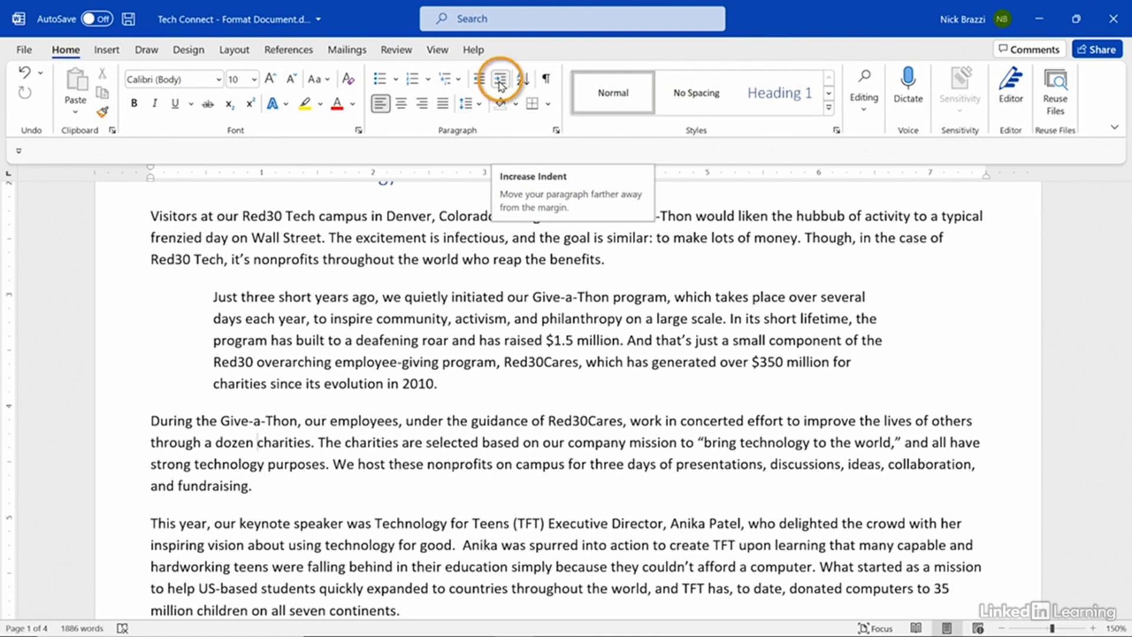
pyautogui.click(500, 83)
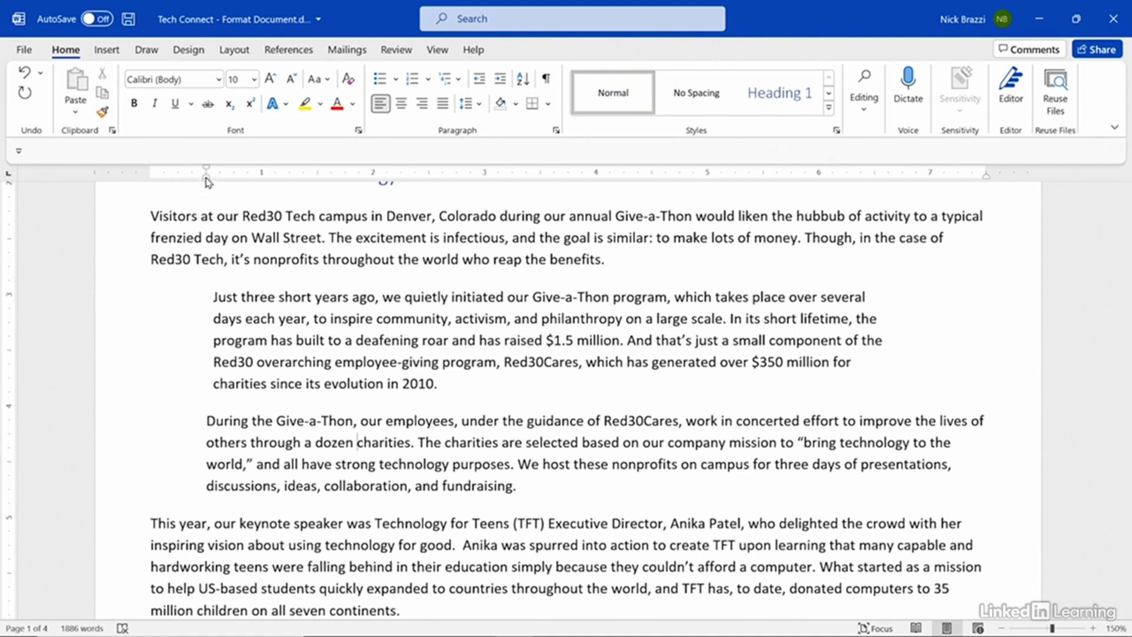
pyautogui.moveTo(207, 178)
pyautogui.mouseDown()
pyautogui.moveTo(234, 177)
pyautogui.moveTo(208, 179)
pyautogui.mouseUp()
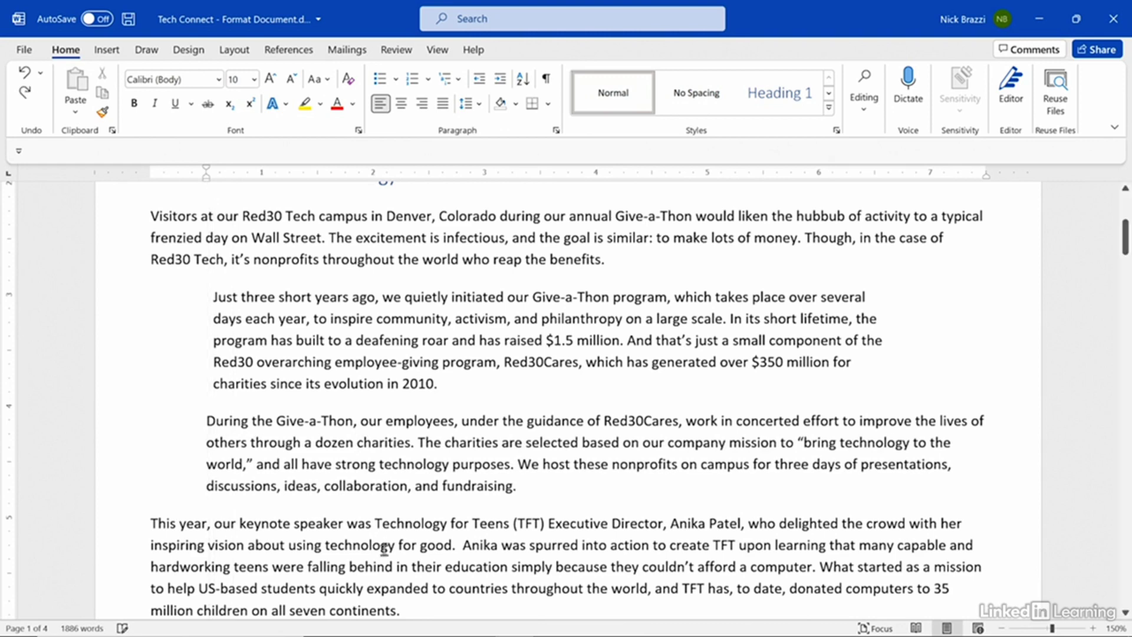
# Step: Give the paragraph starting "This year, our keynote speaker" a first-line indent of about 0.8 inches
pyautogui.scroll(-4, 379, 543)
pyautogui.scroll(1, 378, 533)
pyautogui.scroll(1, 377, 534)
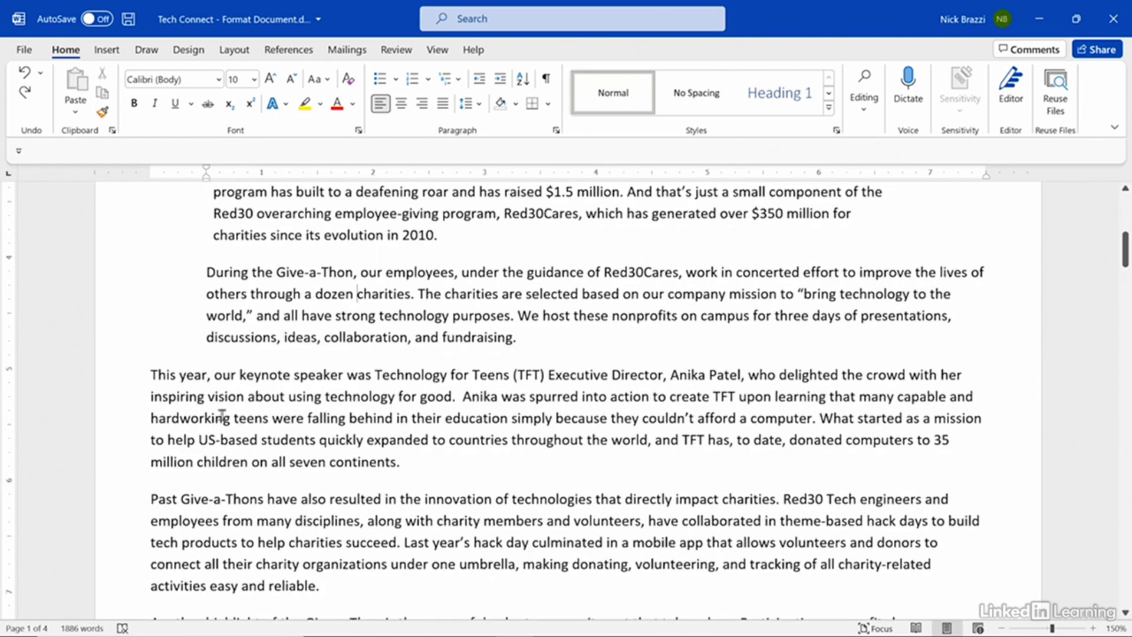
pyautogui.click(154, 375)
pyautogui.press('Tab')
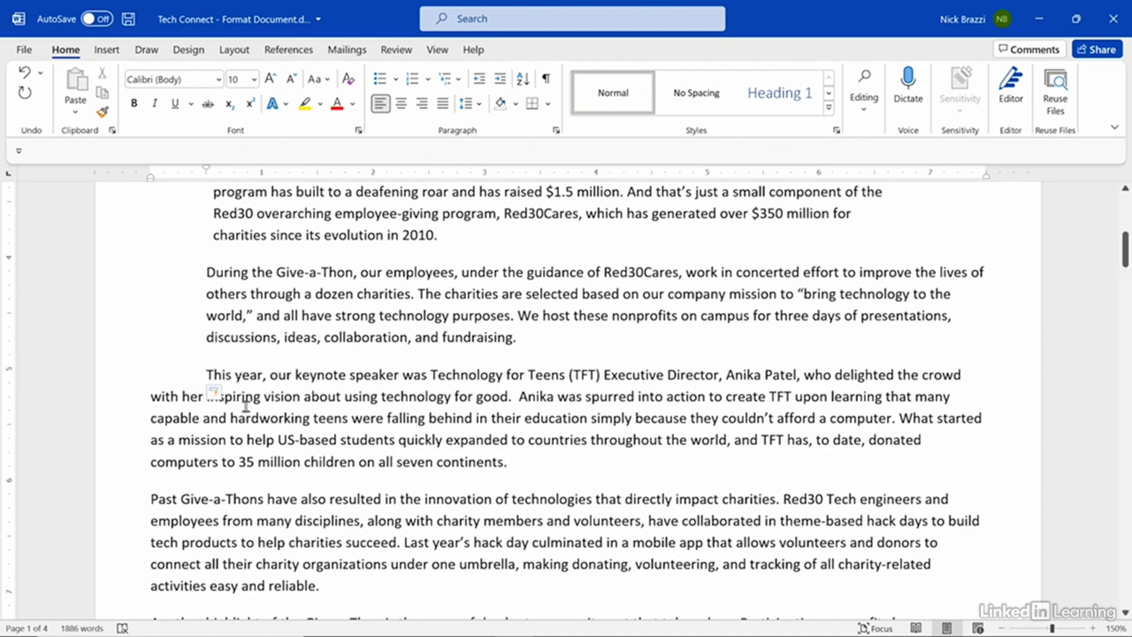
pyautogui.click(208, 179)
pyautogui.moveTo(209, 179); pyautogui.dragTo(240, 172)
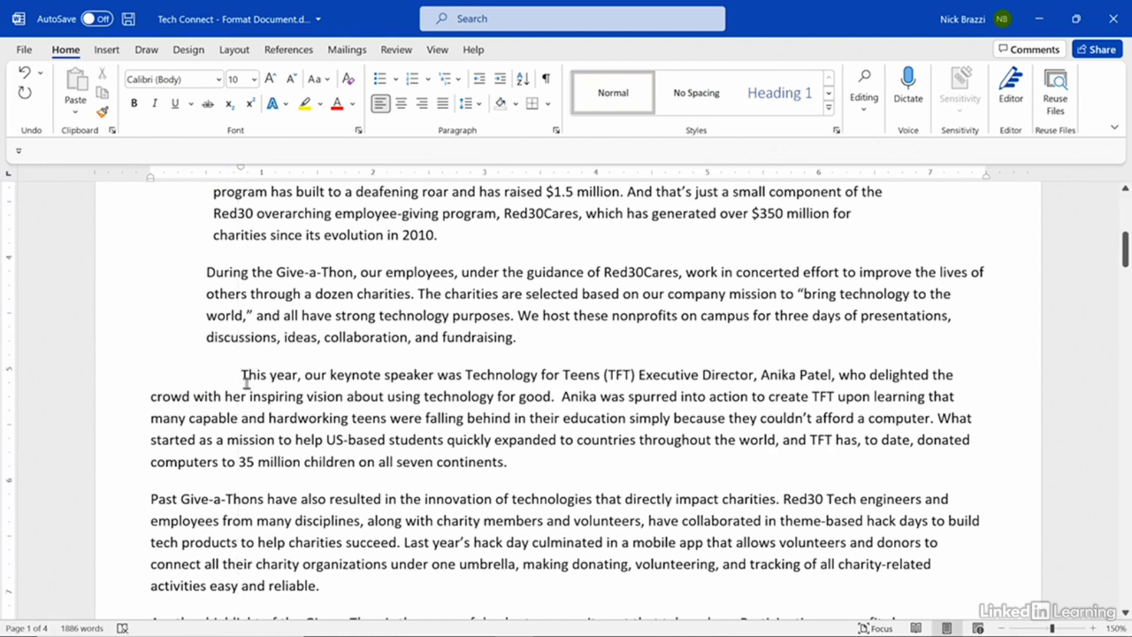
pyautogui.click(254, 538)
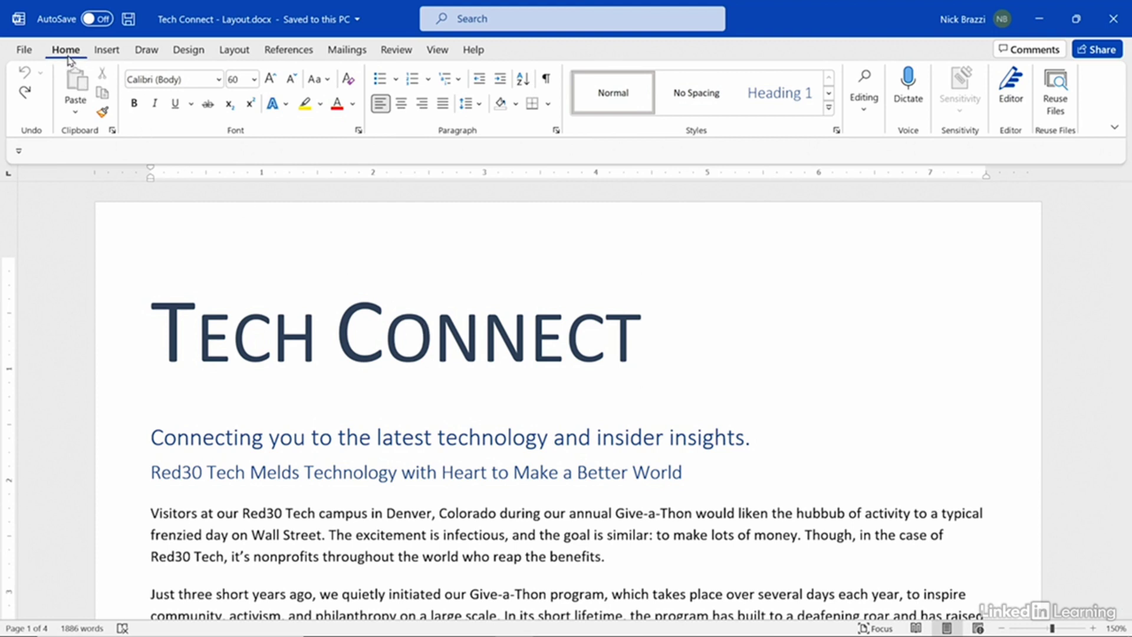
# Step: Toggle the paragraph marks and other hidden formatting symbols in the Tech Connect - Layout document, leaving them shown
pyautogui.click(546, 80)
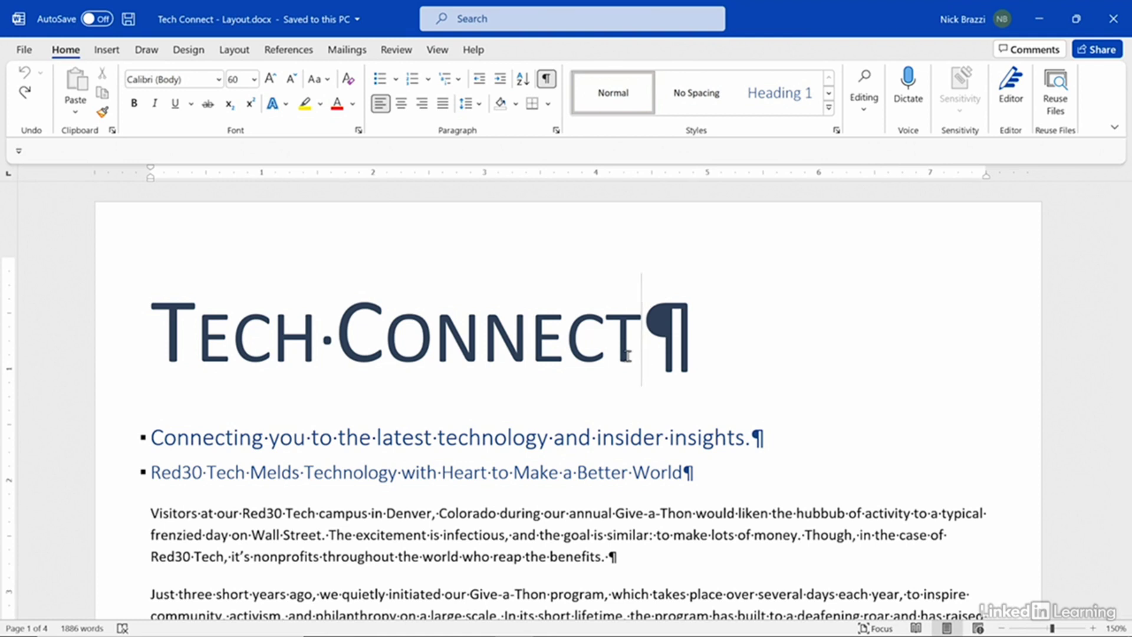
pyautogui.click(545, 80)
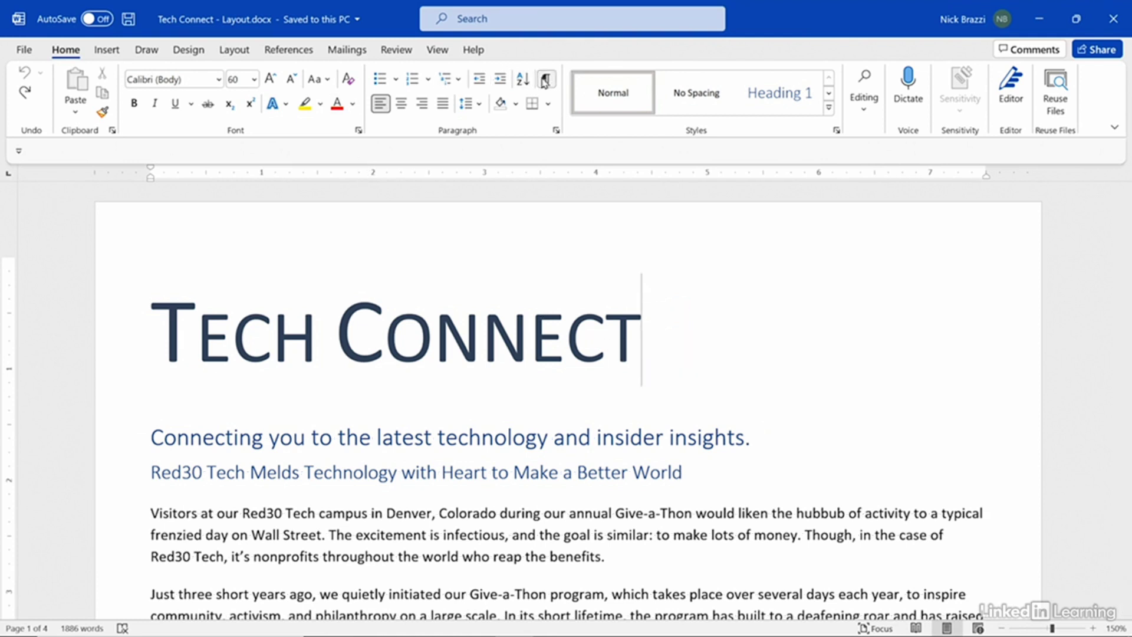
pyautogui.click(545, 80)
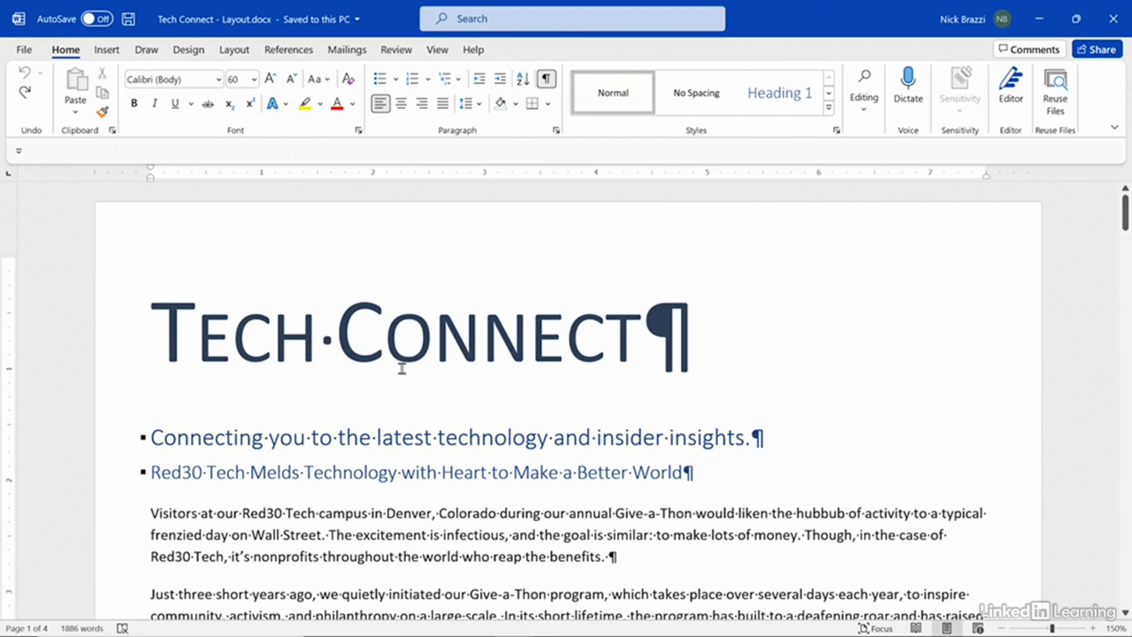
# Step: Insert blank paragraphs before the quote "The most beautiful thing we can experience" until it moves onto the next page
pyautogui.scroll(-5, 400, 366)
pyautogui.scroll(-15, 401, 366)
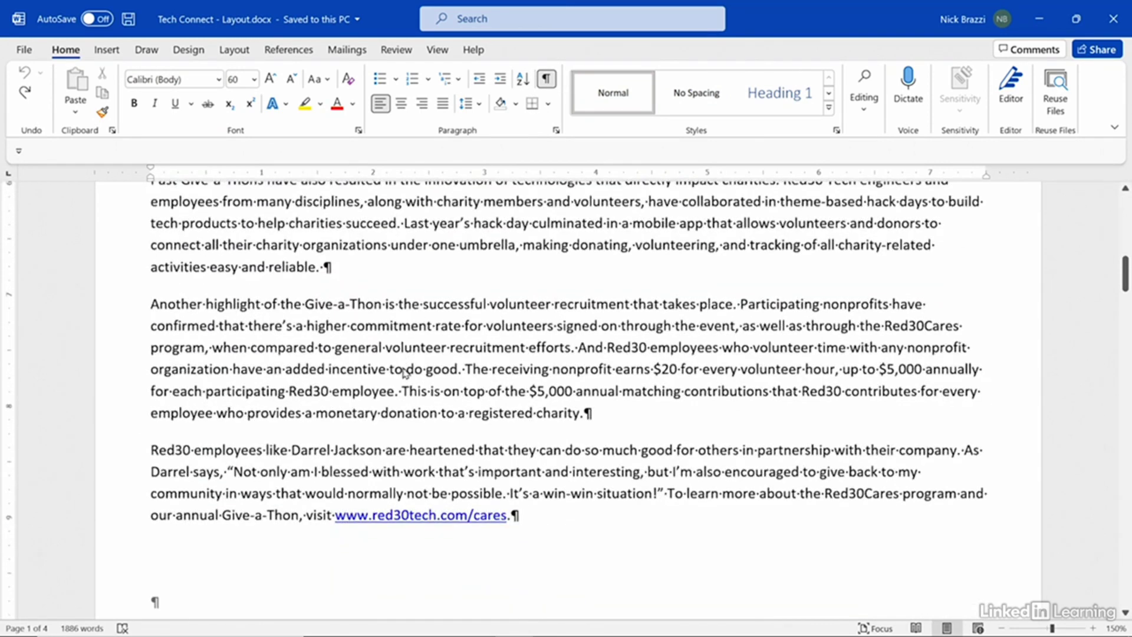
pyautogui.scroll(-5, 403, 366)
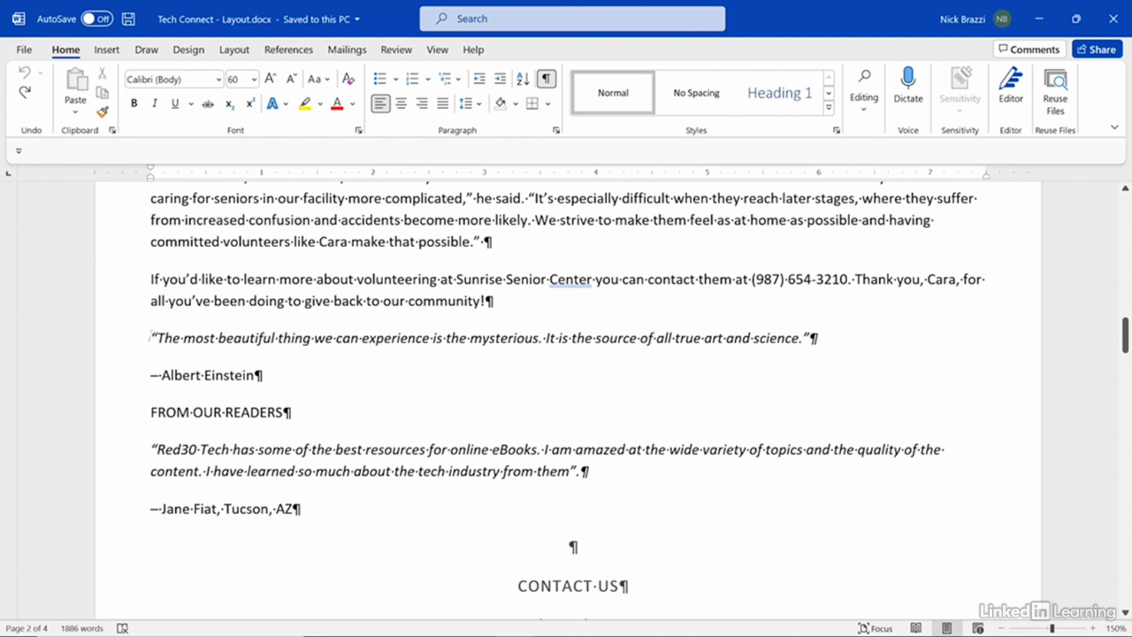
pyautogui.click(150, 337)
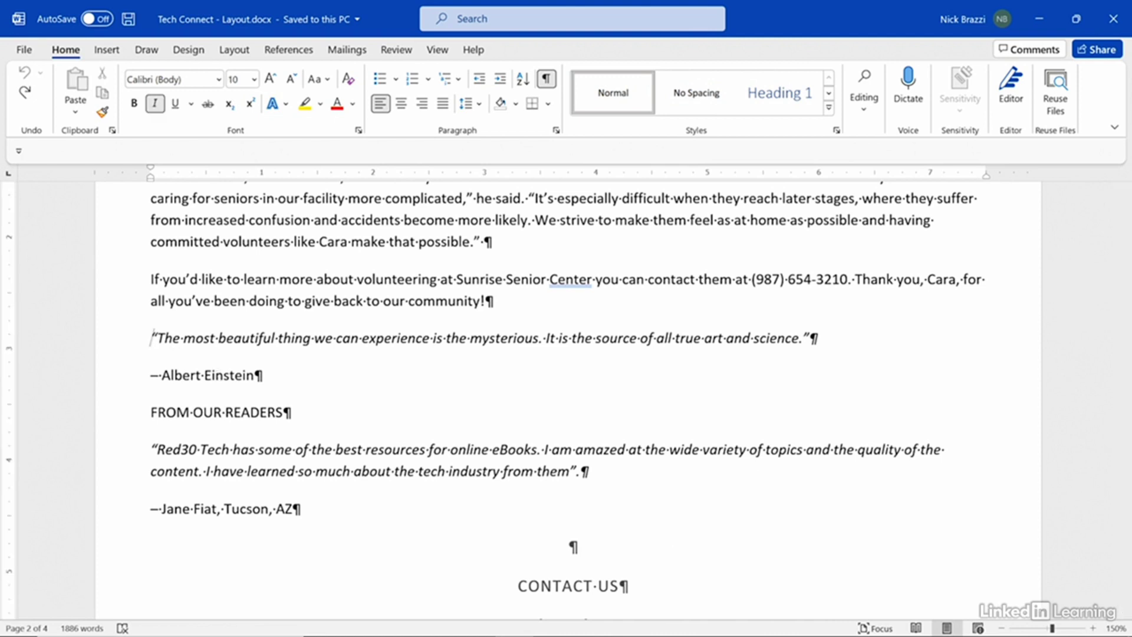
pyautogui.press('Return')
pyautogui.press('Return')
pyautogui.press('Return')
pyautogui.press('Return')
pyautogui.press('Return')
pyautogui.press('Return')
pyautogui.press('Return')
pyautogui.press('Return')
pyautogui.press('Return')
pyautogui.press('Return')
pyautogui.press('Return')
pyautogui.press('Return')
pyautogui.press('Return')
pyautogui.press('Return')
pyautogui.press('Return')
pyautogui.press('Return')
pyautogui.press('Return')
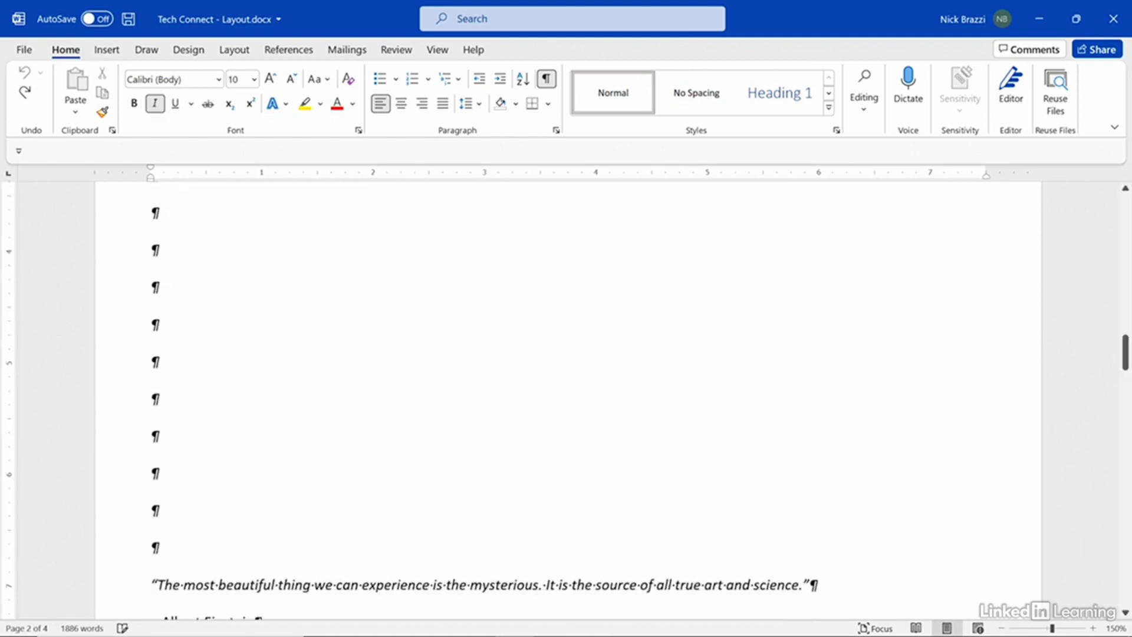
pyautogui.press('Return')
pyautogui.press('Return')
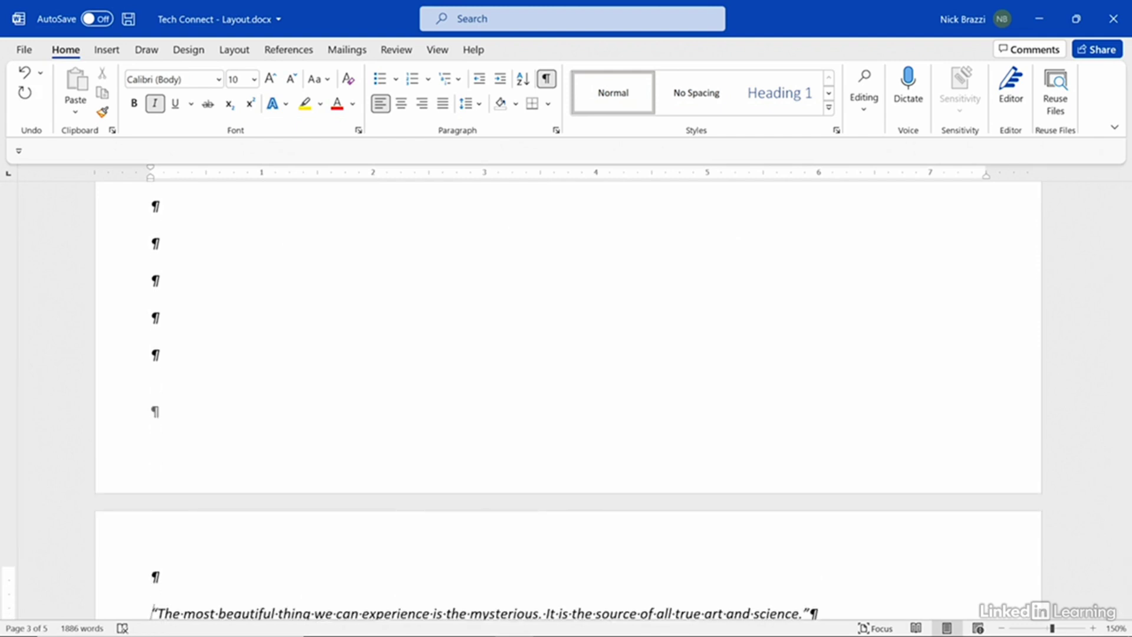
# Step: Delete all the blank paragraphs between the Employee Spotlight text and the quote "The most beautiful thing we can experience"
pyautogui.scroll(10, 372, 299)
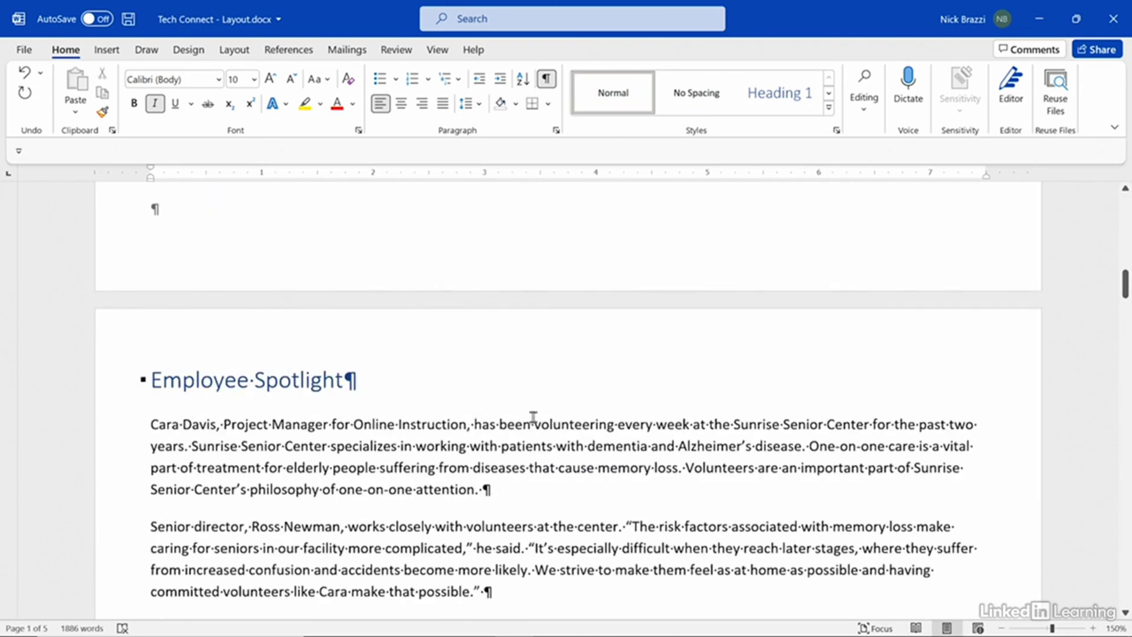
pyautogui.scroll(-10, 459, 412)
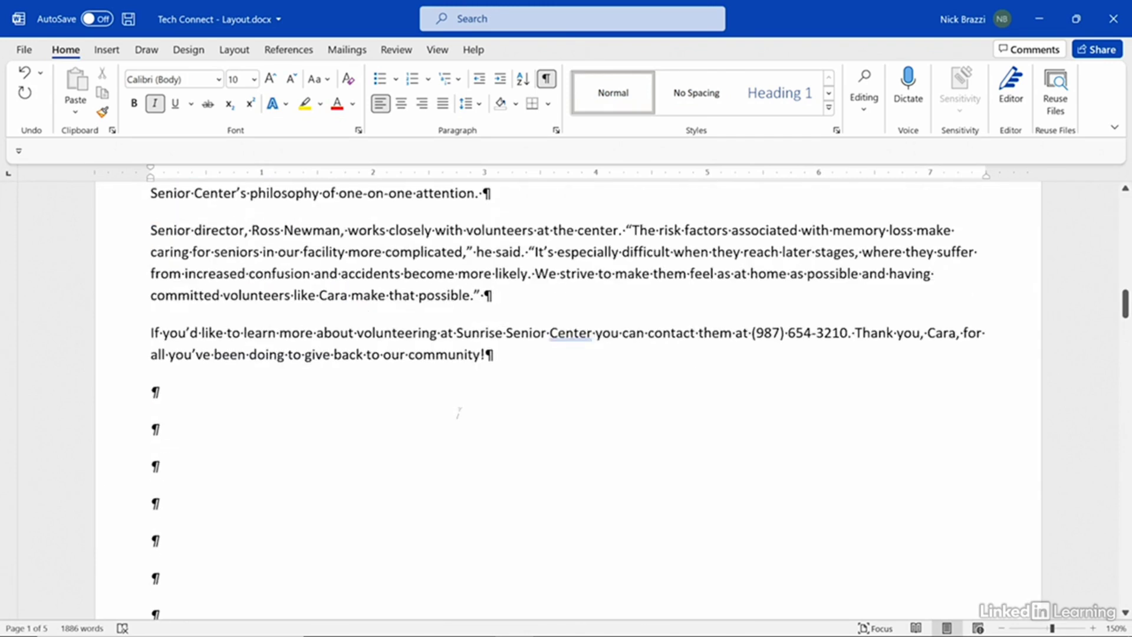
pyautogui.scroll(-5, 459, 413)
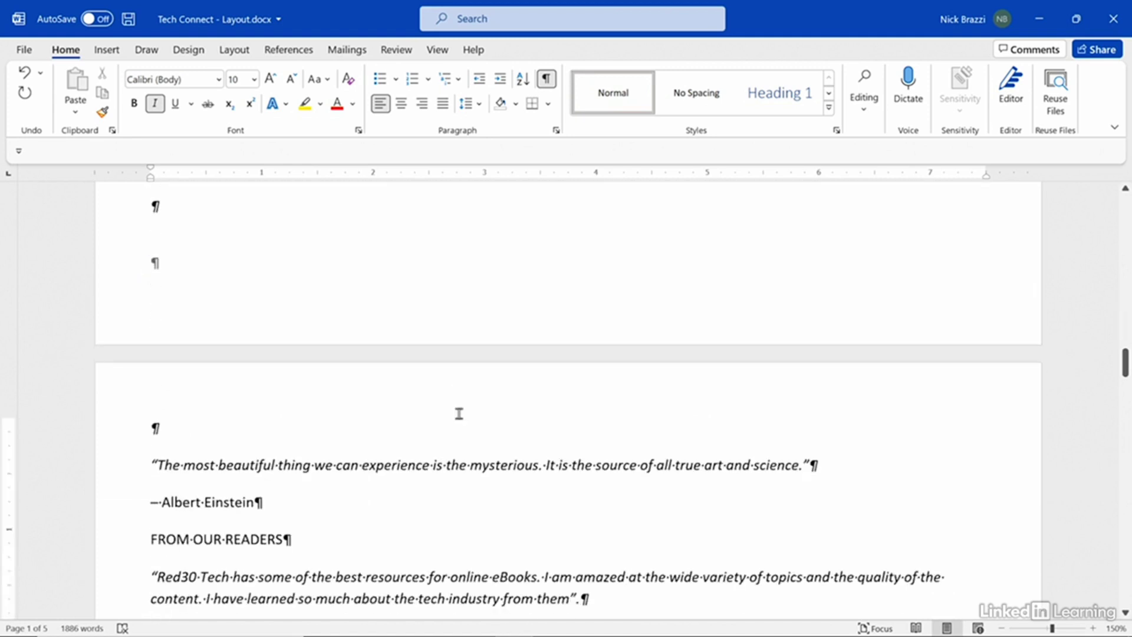
pyautogui.scroll(-3, 460, 413)
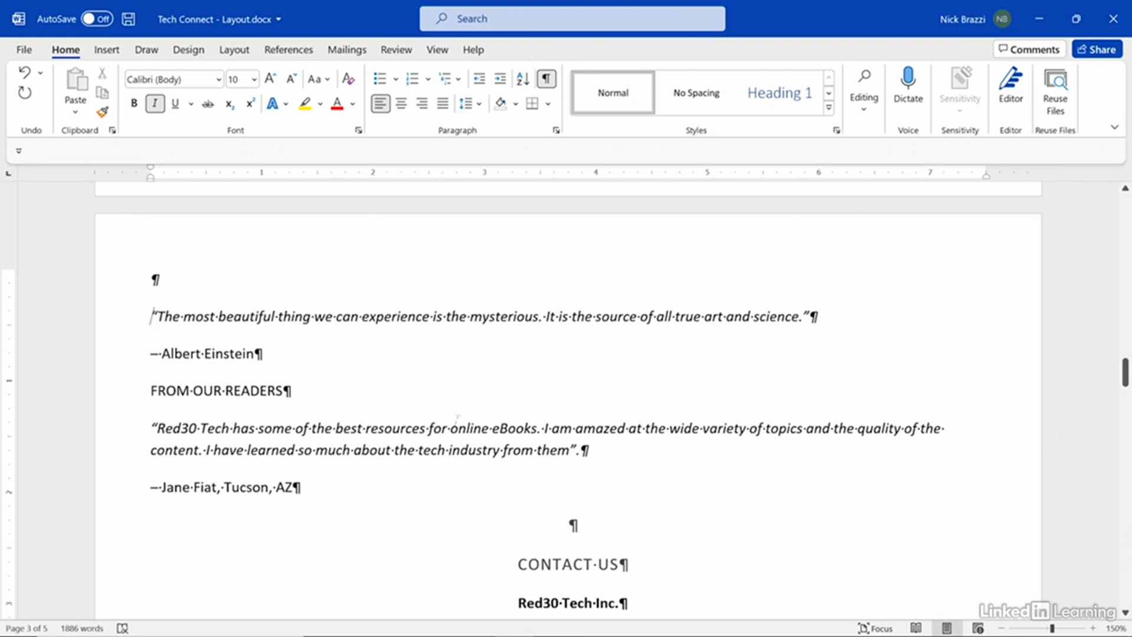
pyautogui.scroll(6, 436, 387)
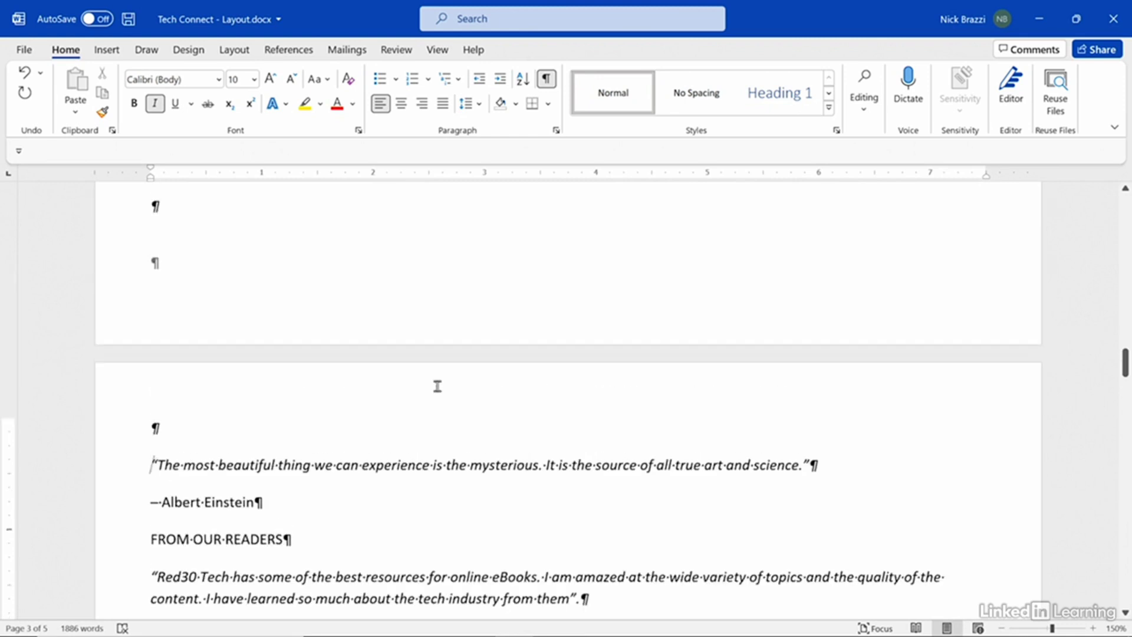
pyautogui.press('BackSpace')
pyautogui.press('BackSpace')
pyautogui.press('BackSpace')
pyautogui.press('BackSpace')
pyautogui.press('BackSpace')
pyautogui.scroll(6, 439, 392)
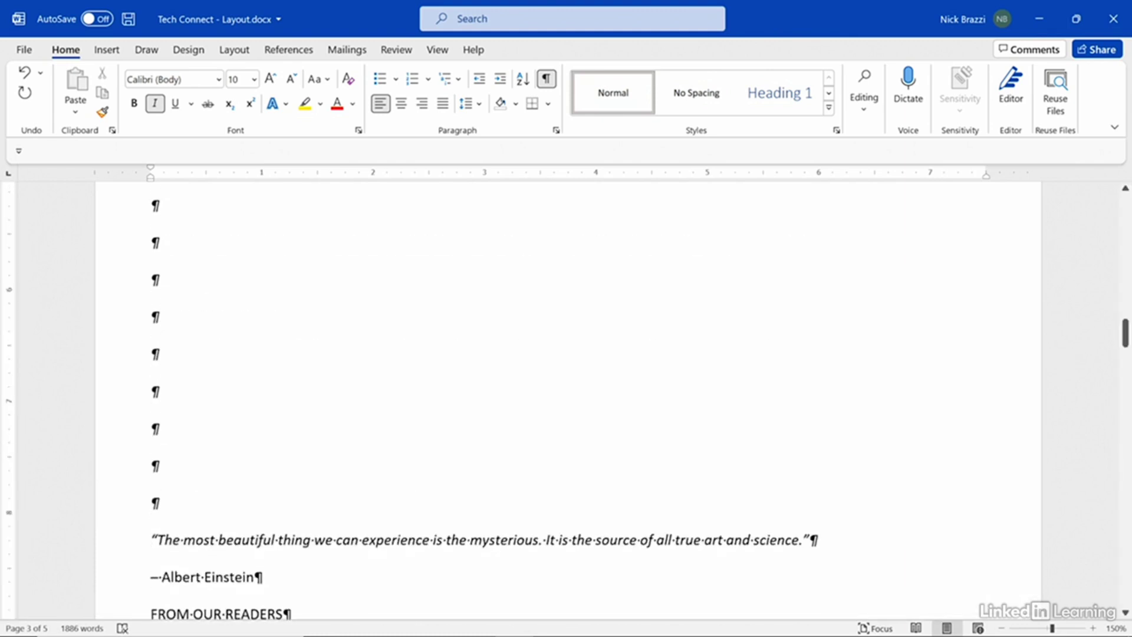
pyautogui.press('BackSpace')
pyautogui.press('BackSpace')
pyautogui.press('BackSpace')
pyautogui.press('BackSpace')
pyautogui.press('BackSpace')
pyautogui.press('BackSpace')
pyautogui.scroll(6, 437, 384)
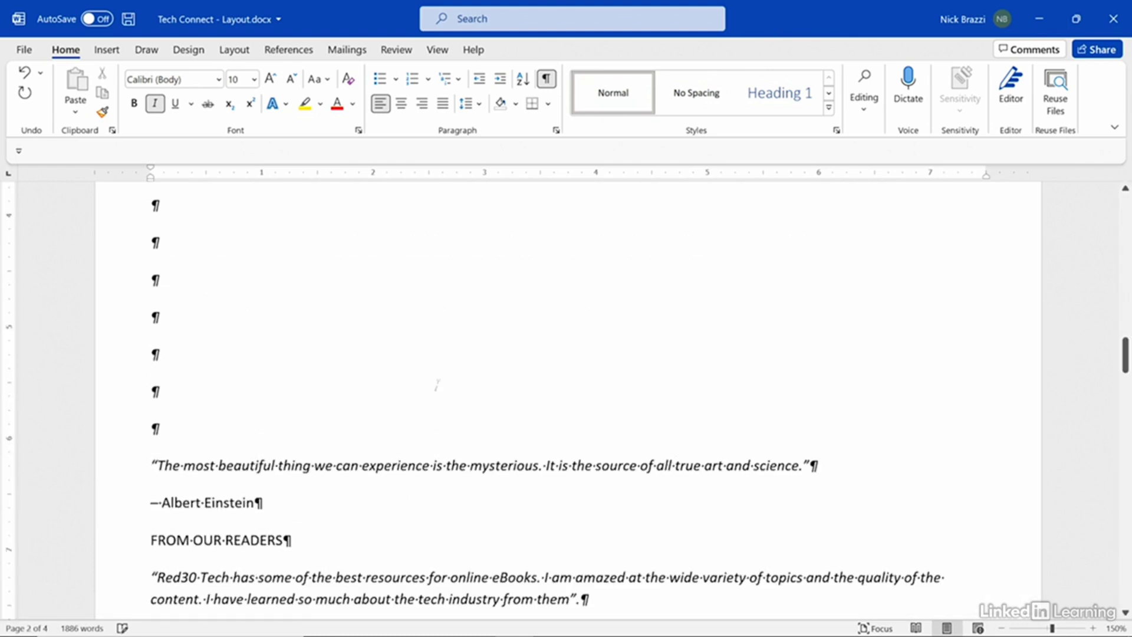
pyautogui.press('BackSpace')
pyautogui.press('BackSpace')
pyautogui.press('BackSpace')
pyautogui.press('BackSpace')
pyautogui.press('BackSpace')
pyautogui.press('BackSpace')
pyautogui.press('BackSpace')
pyautogui.press('BackSpace')
pyautogui.press('BackSpace')
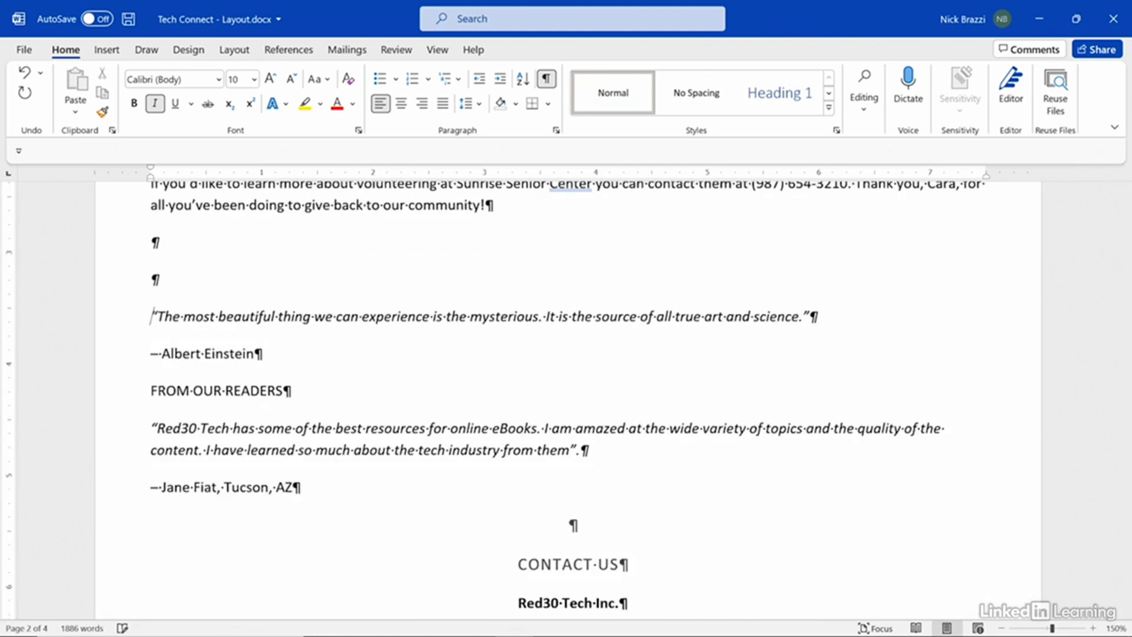
pyautogui.press('BackSpace')
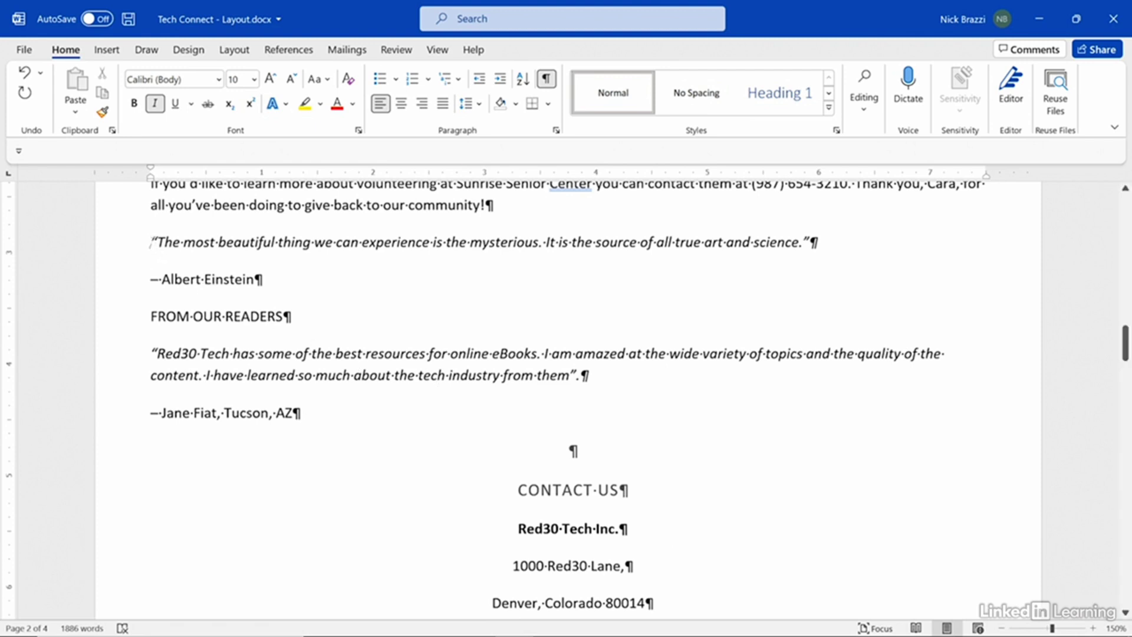
# Step: Insert a page break directly before the quote "The most beautiful thing we can experience" and check the text around it
pyautogui.click(235, 52)
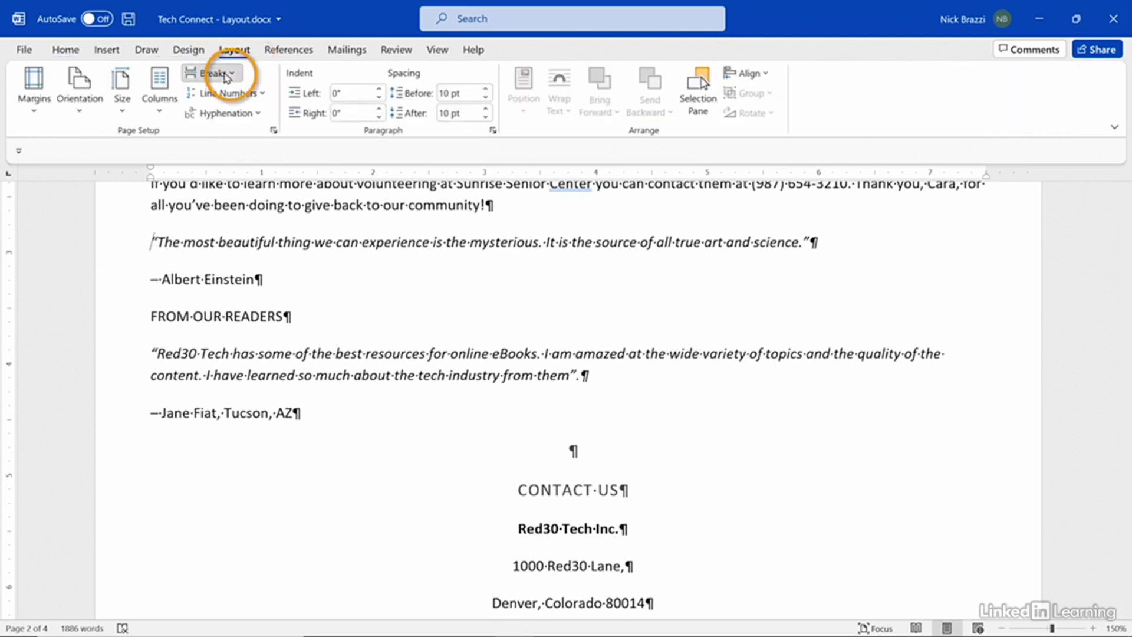
pyautogui.click(225, 75)
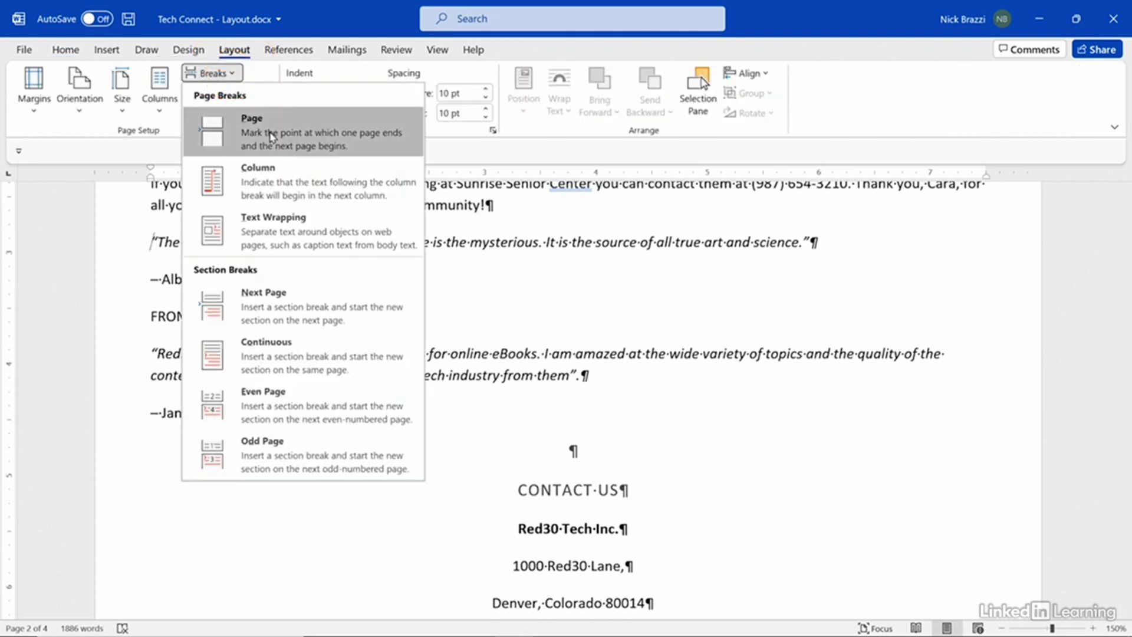
pyautogui.click(272, 136)
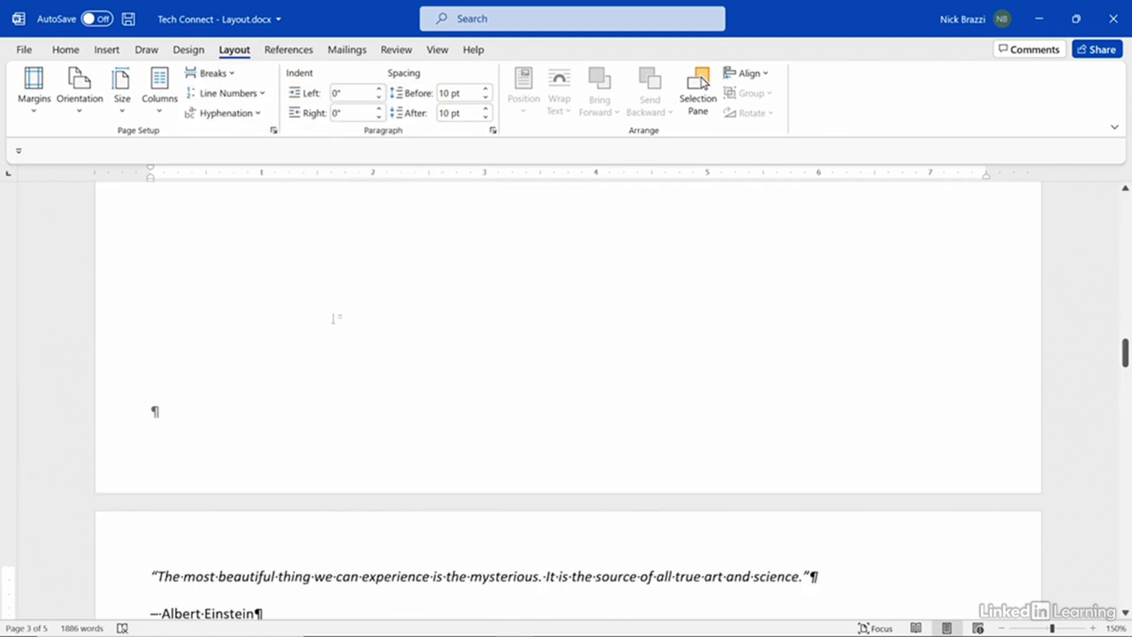
pyautogui.scroll(-5, 327, 315)
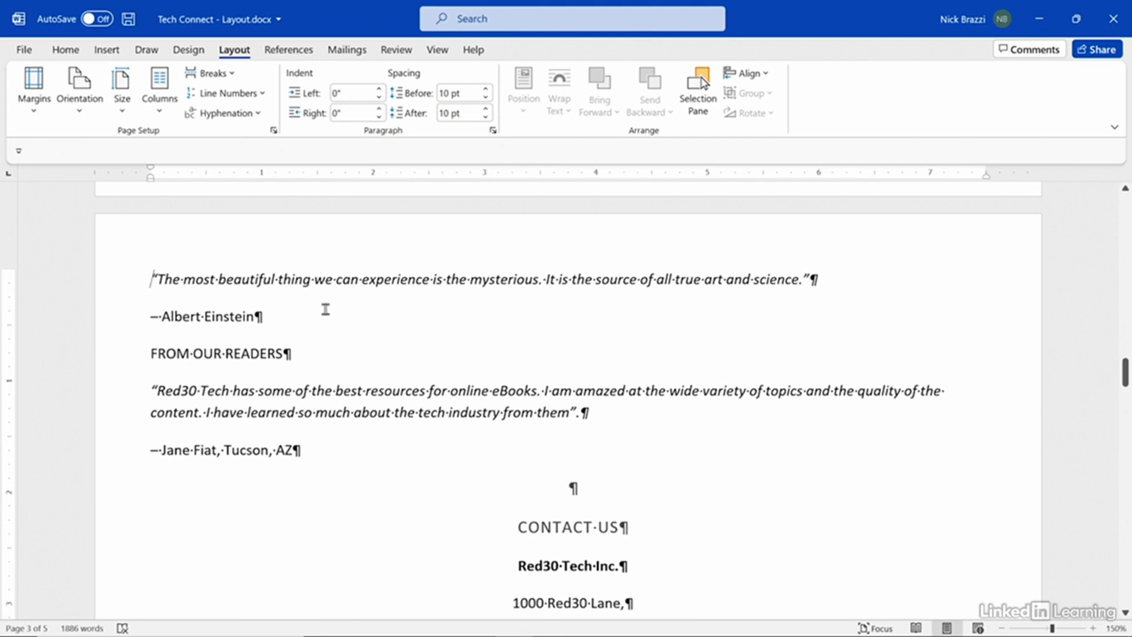
pyautogui.scroll(8, 325, 309)
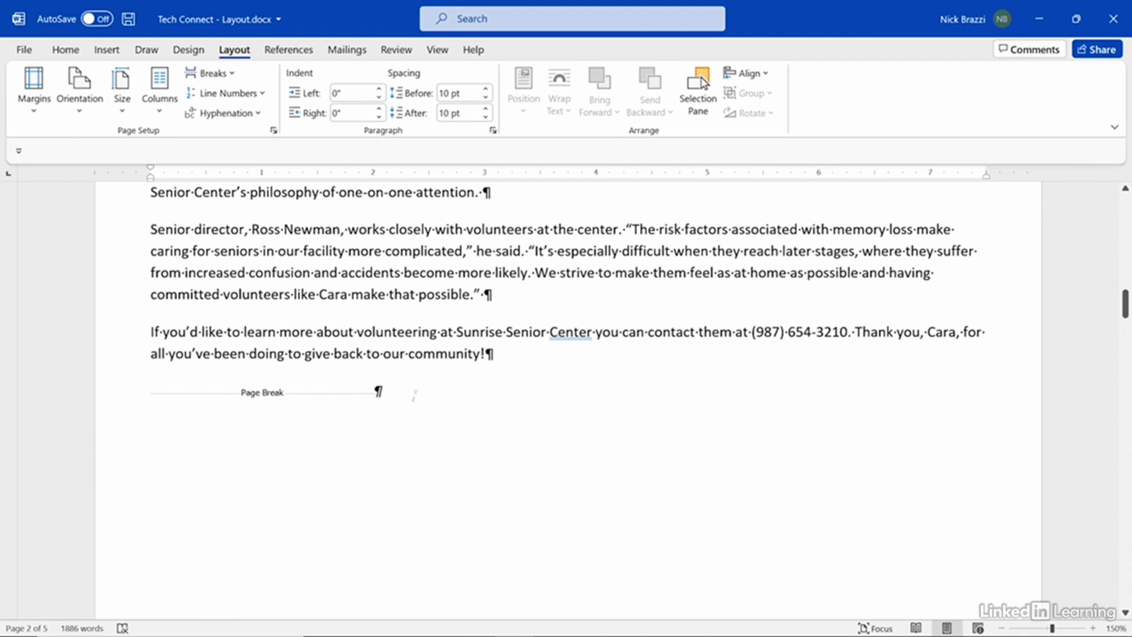
pyautogui.scroll(-5, 414, 395)
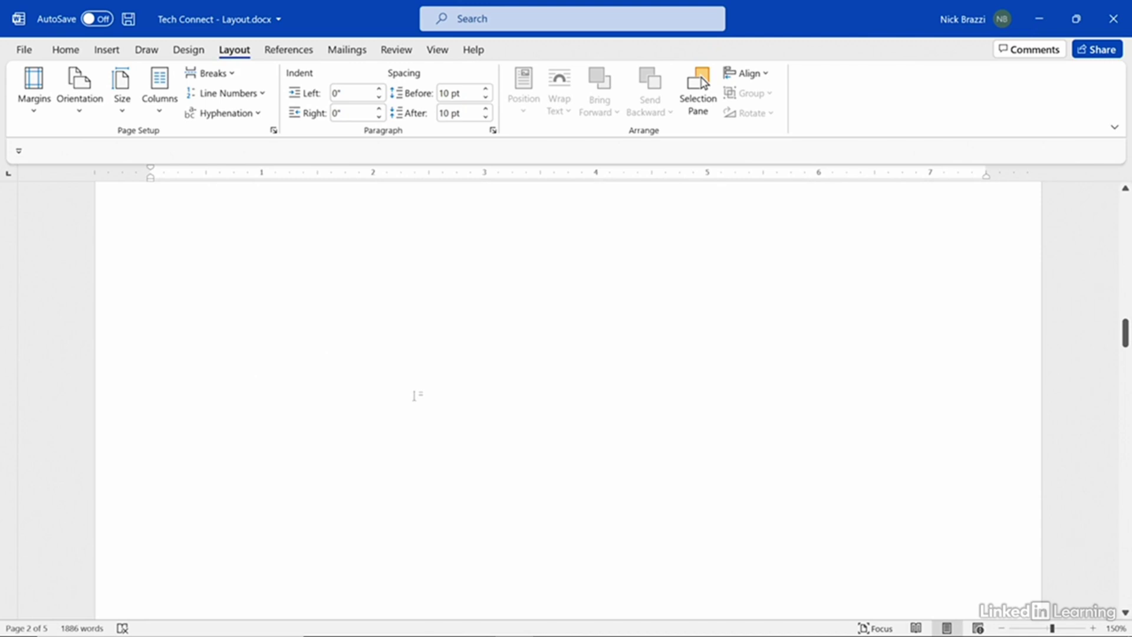
pyautogui.scroll(-5, 414, 395)
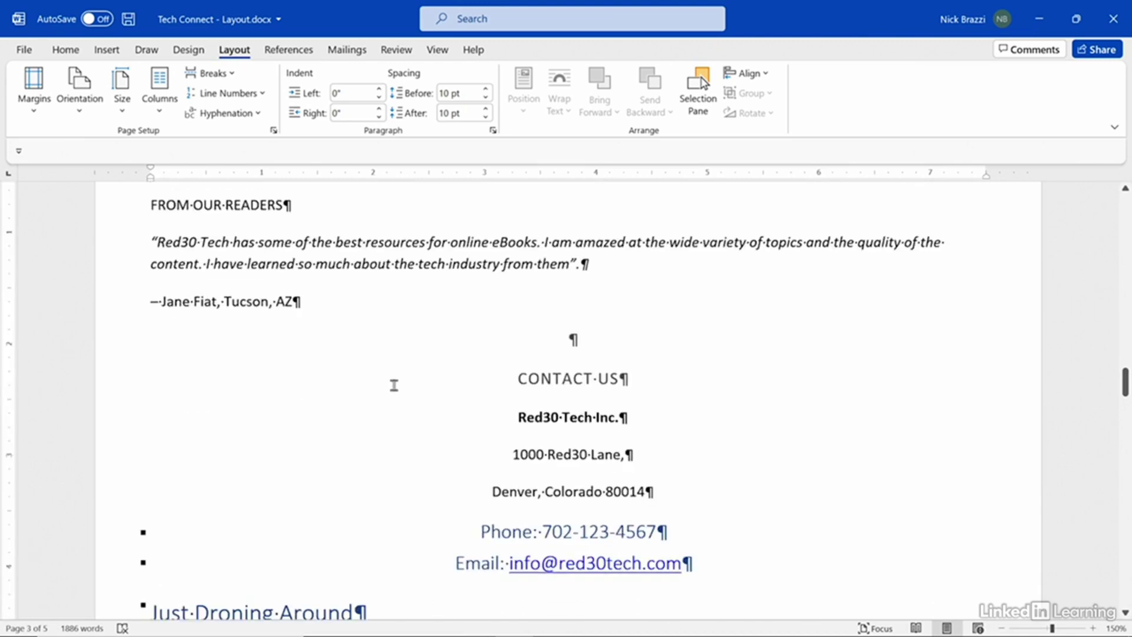
pyautogui.scroll(3, 395, 369)
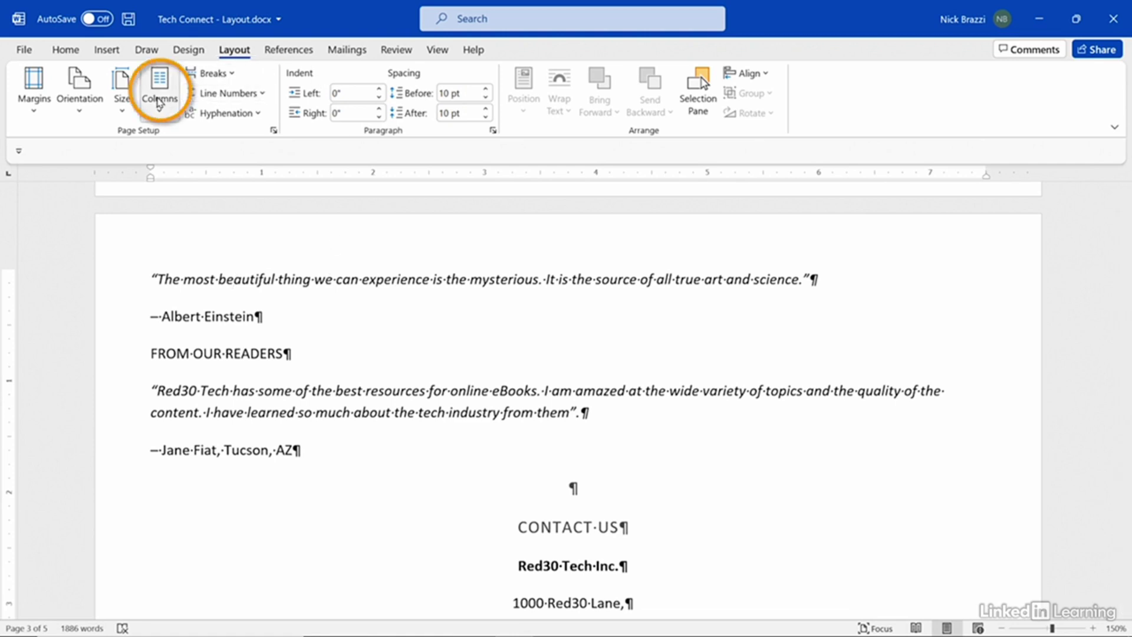
# Step: Apply a two-column layout to the document and review how the pages flow around the page break
pyautogui.click(159, 94)
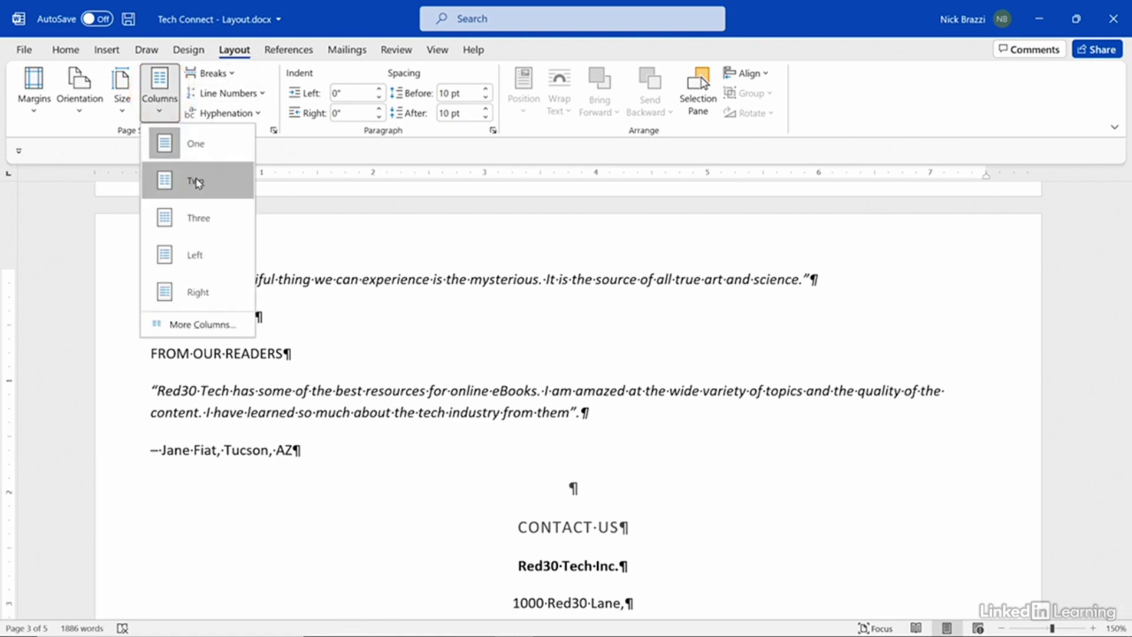
pyautogui.click(197, 183)
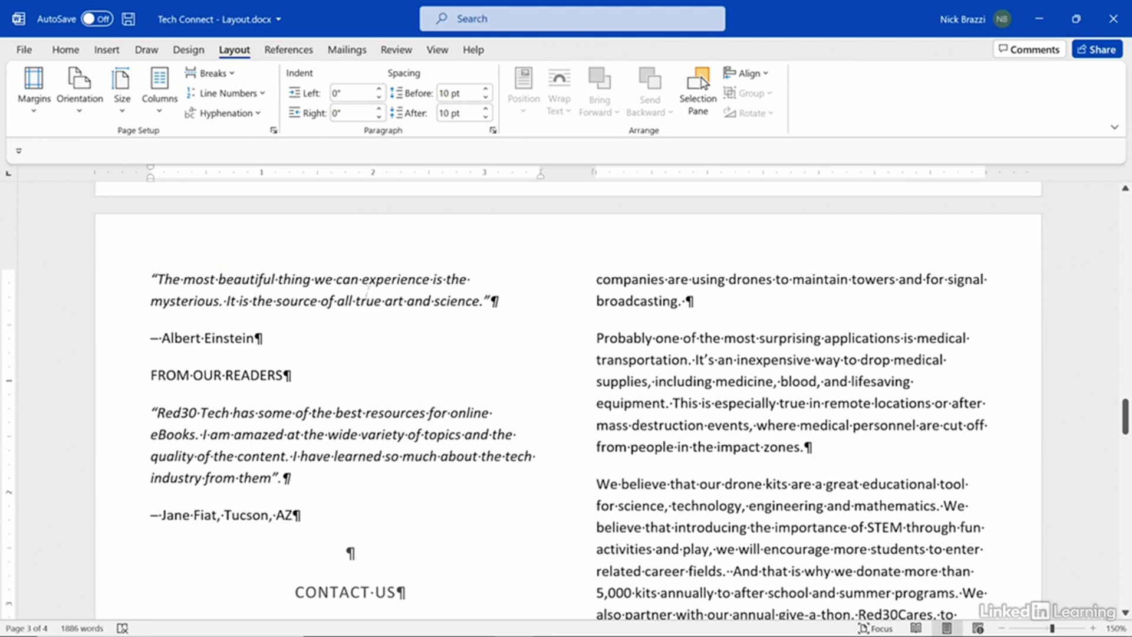
pyautogui.scroll(10, 367, 290)
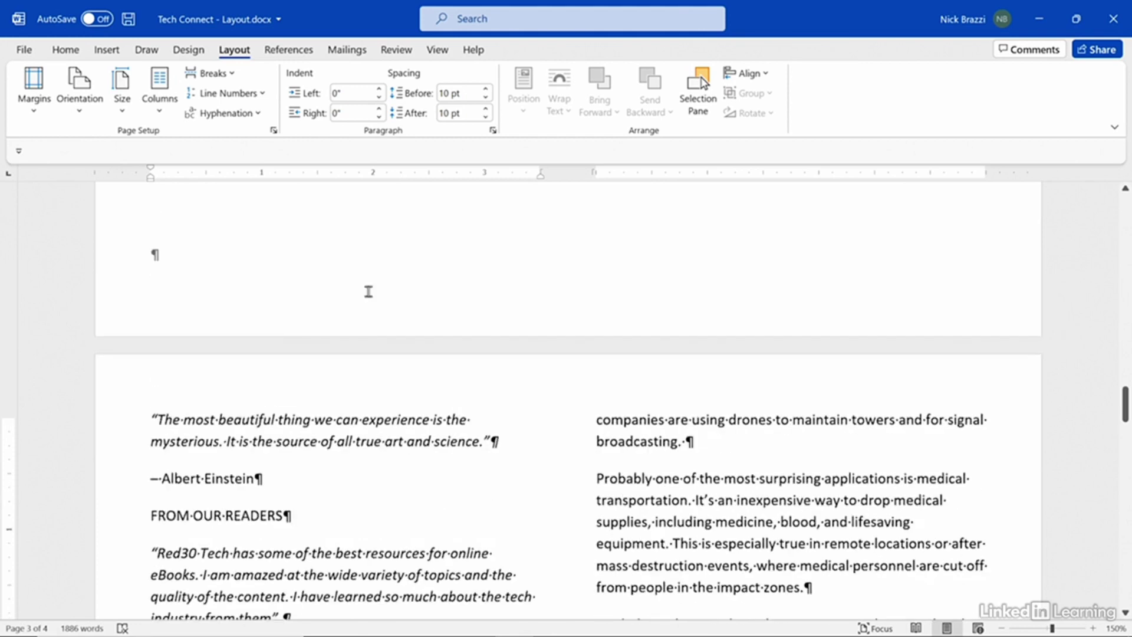
pyautogui.scroll(15, 366, 290)
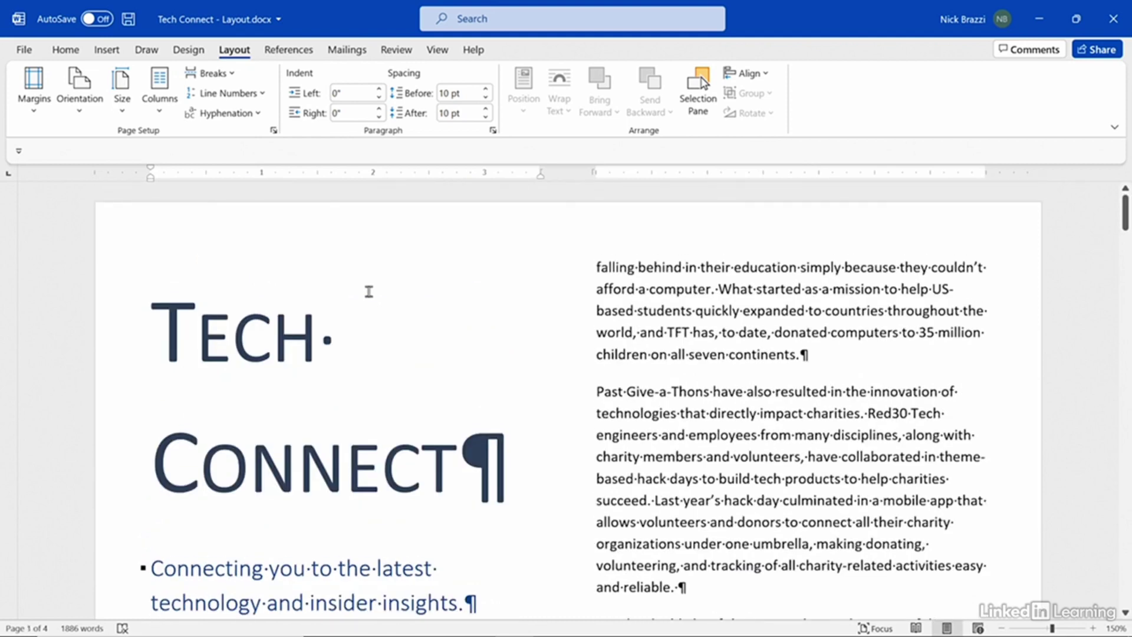
pyautogui.scroll(-15, 368, 291)
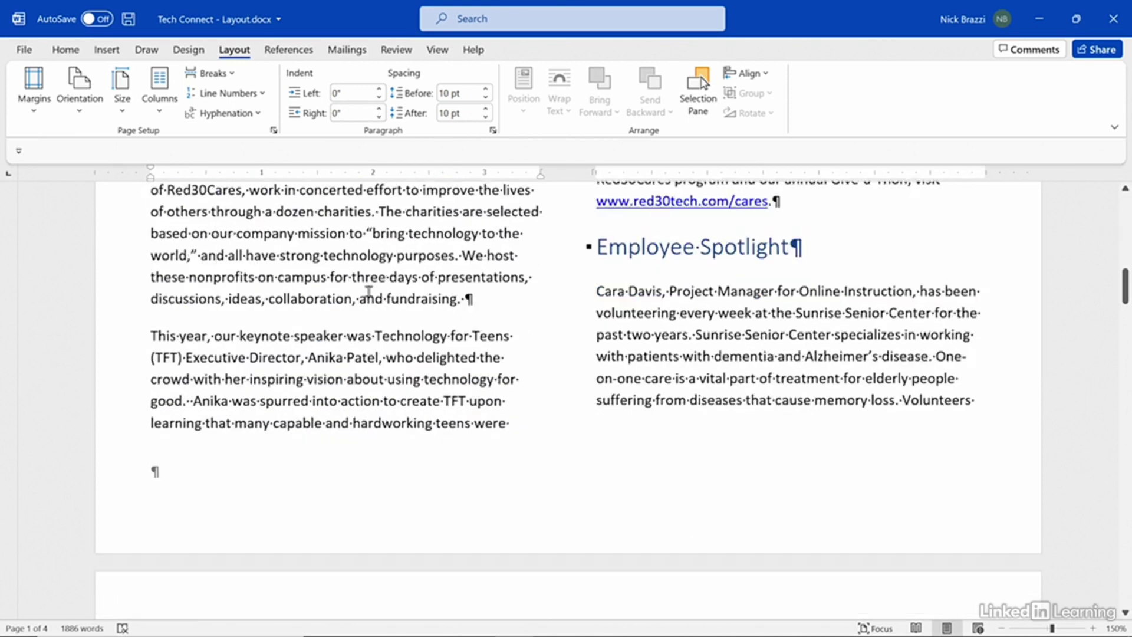
pyautogui.scroll(-10, 368, 292)
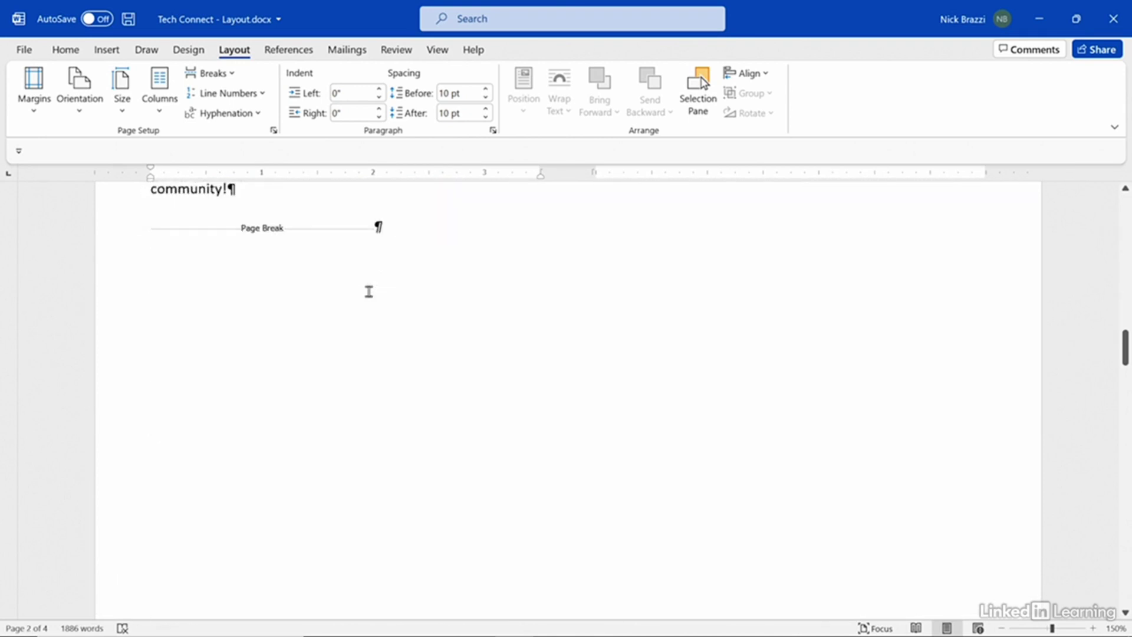
pyautogui.scroll(-5, 369, 291)
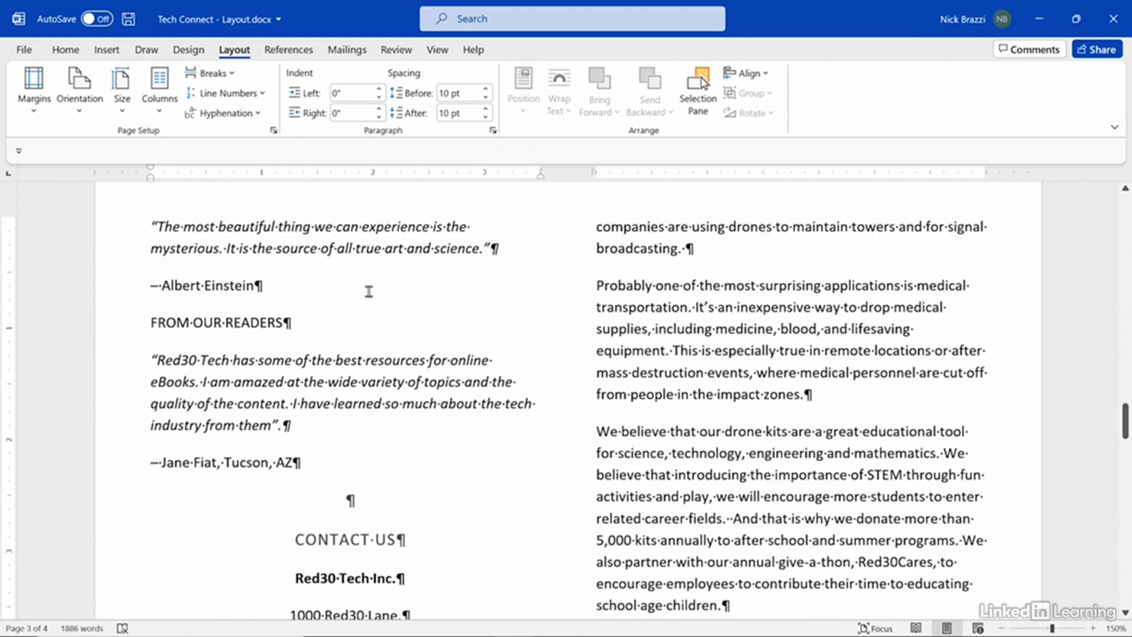
pyautogui.scroll(5, 368, 291)
pyautogui.scroll(-3, 369, 292)
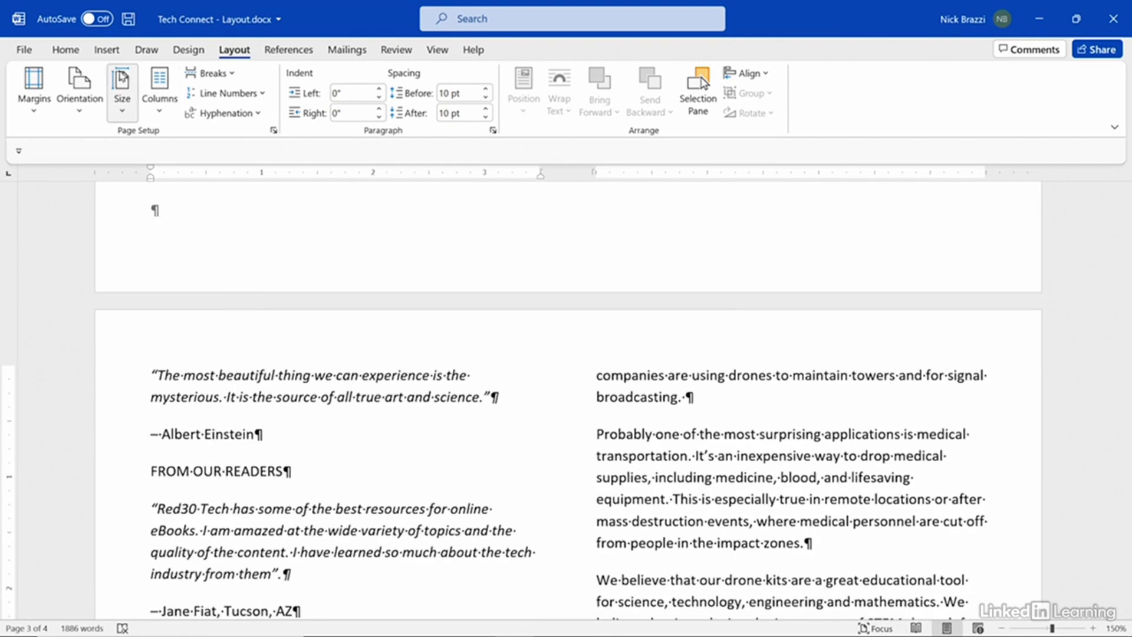
# Step: Undo the two-column layout and the page break before the quote "The most beautiful thing we can experience"
pyautogui.click(66, 50)
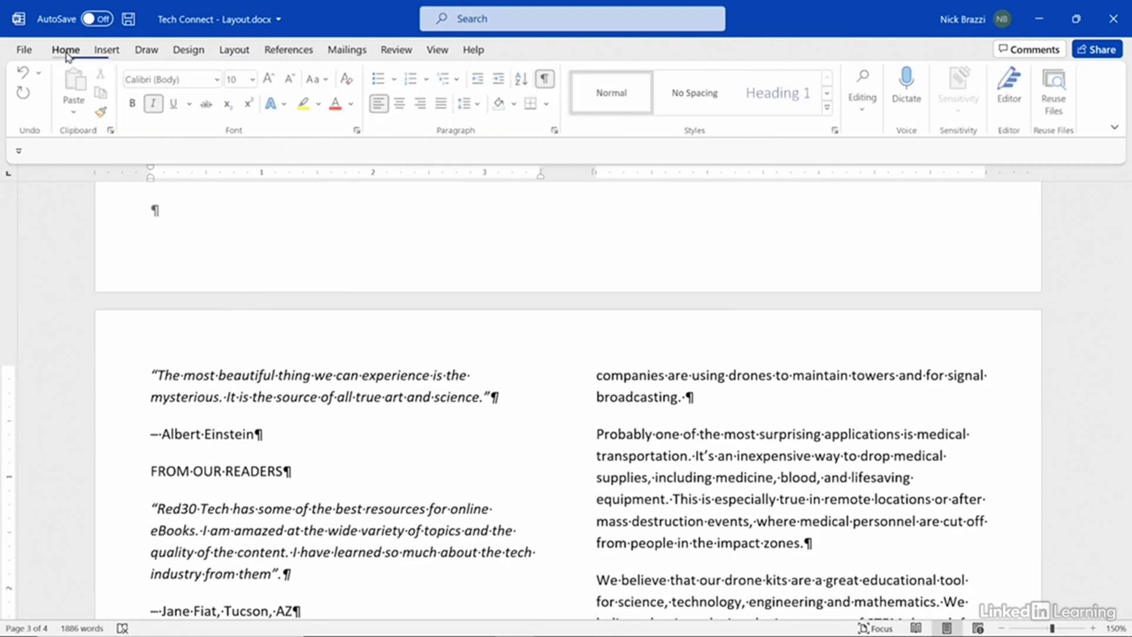
pyautogui.click(23, 74)
pyautogui.click(24, 74)
pyautogui.scroll(-3, 278, 272)
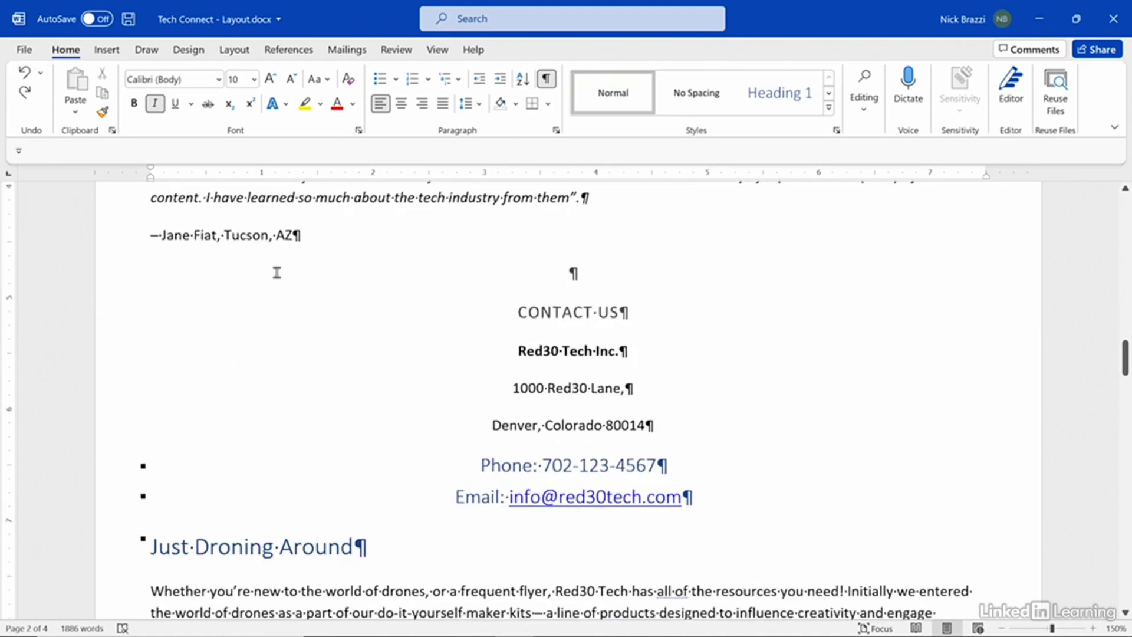
pyautogui.scroll(3, 277, 273)
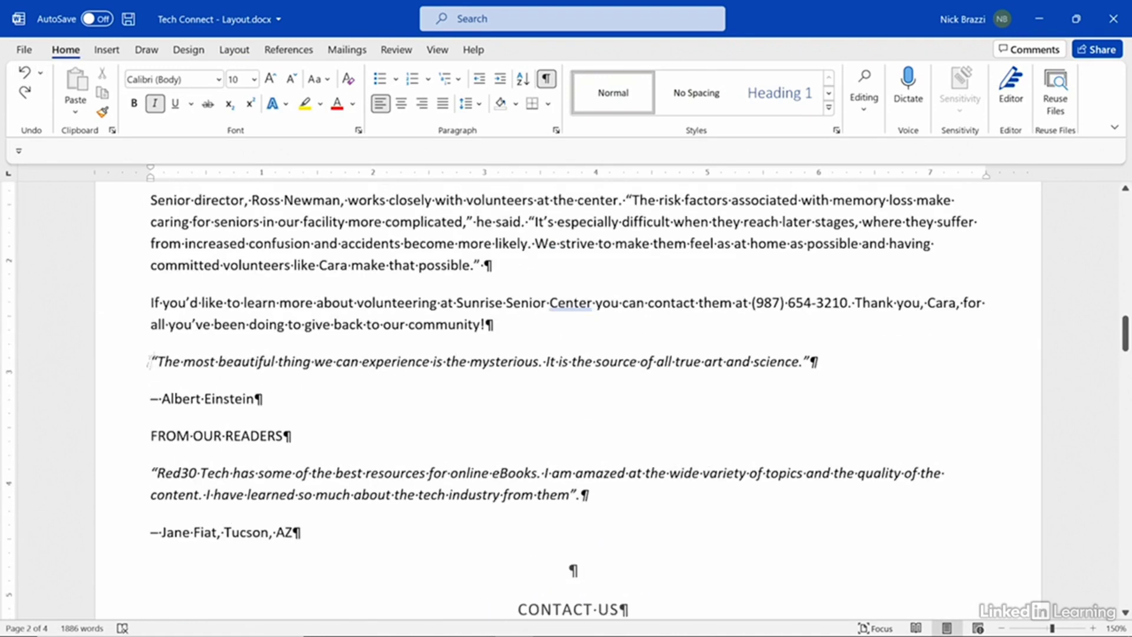
# Step: Insert a Next Page section break before the quote "The most beautiful thing we can experience" and check its marker
pyautogui.click(234, 50)
pyautogui.click(226, 74)
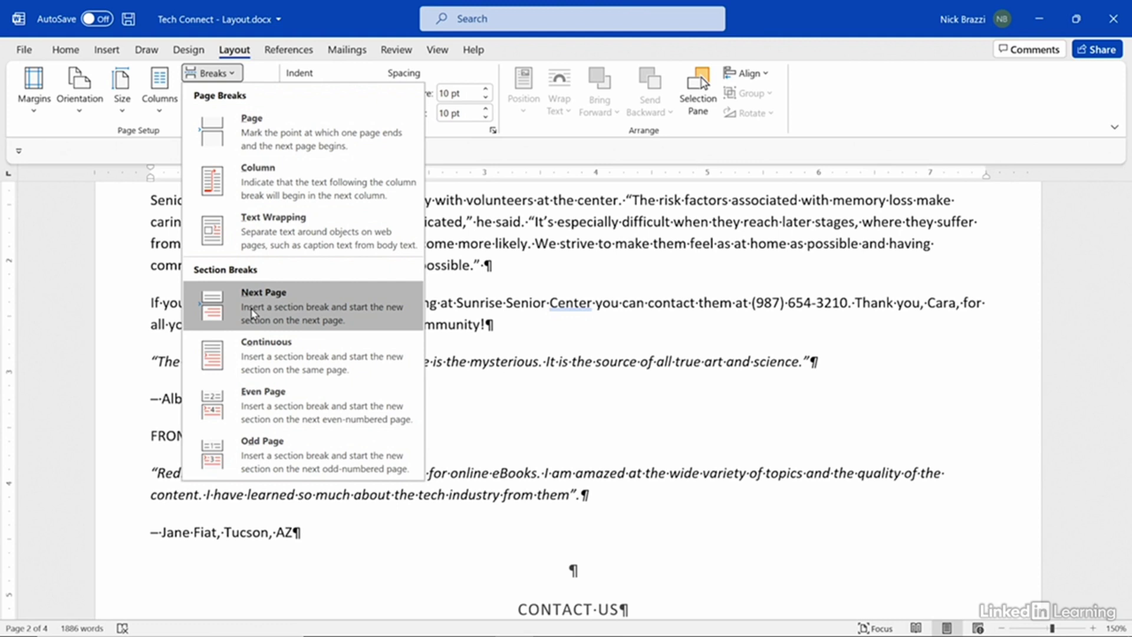
pyautogui.click(252, 313)
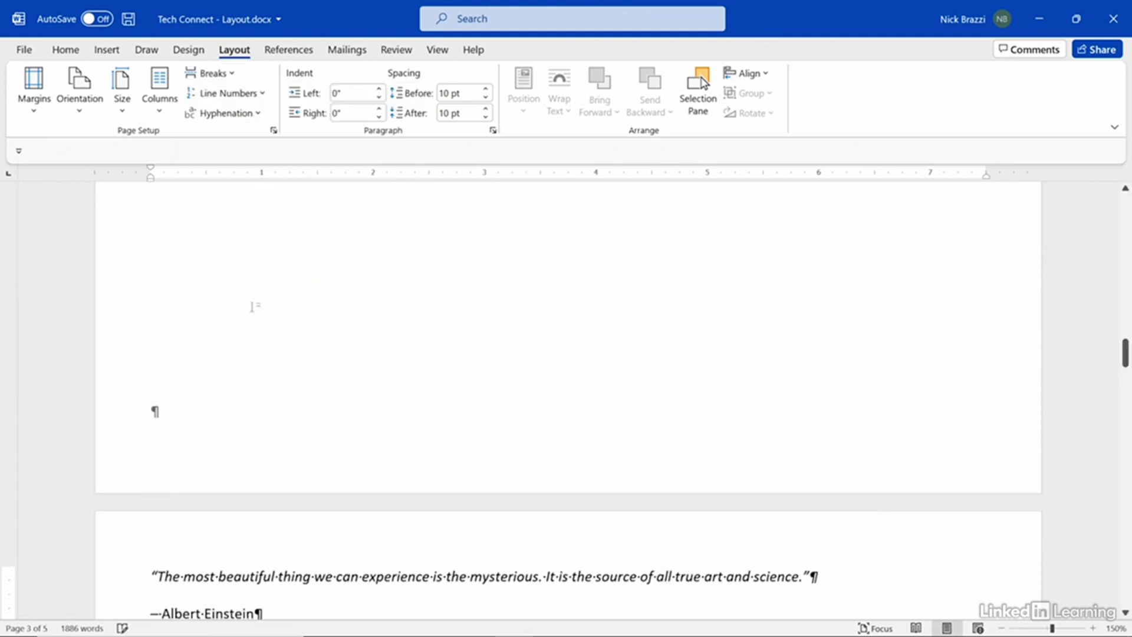
pyautogui.scroll(-3, 256, 313)
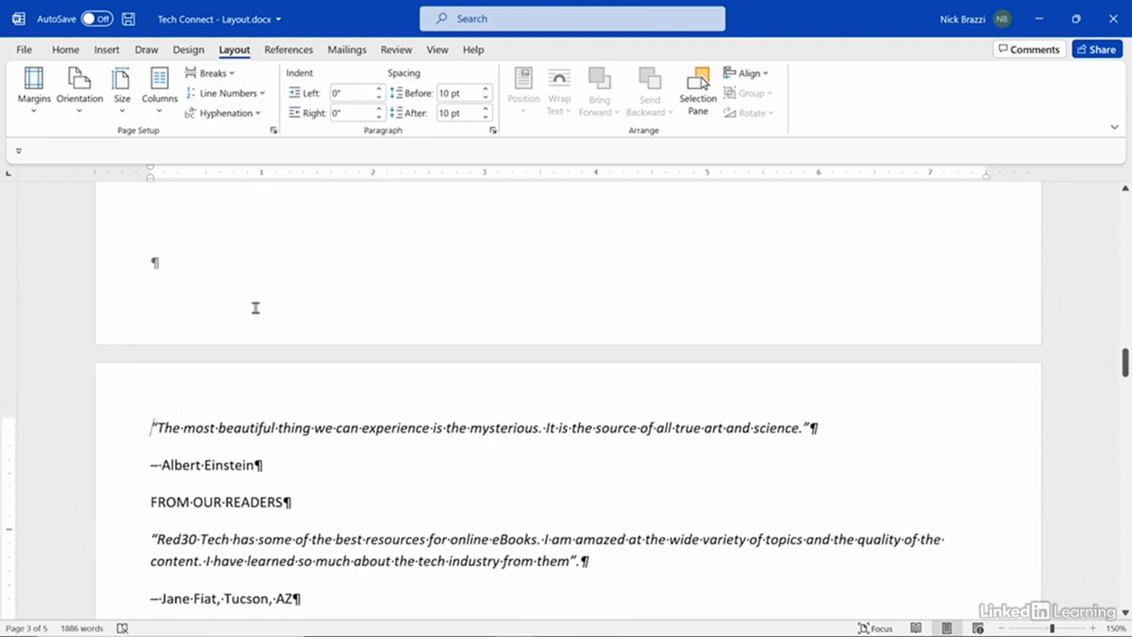
pyautogui.scroll(-3, 255, 307)
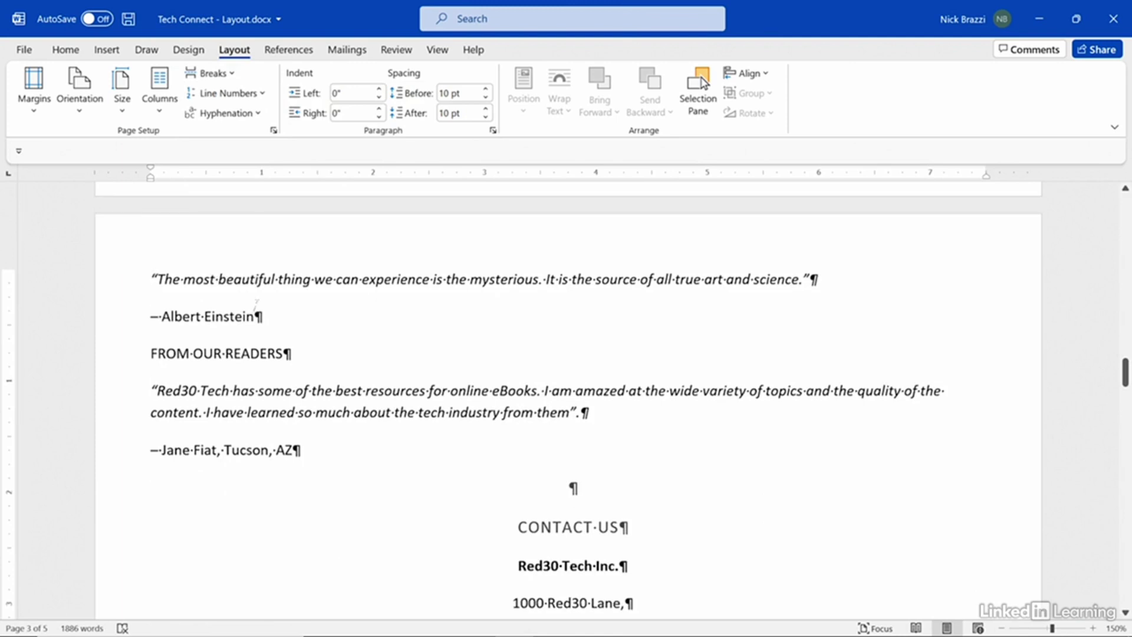
pyautogui.scroll(20, 255, 306)
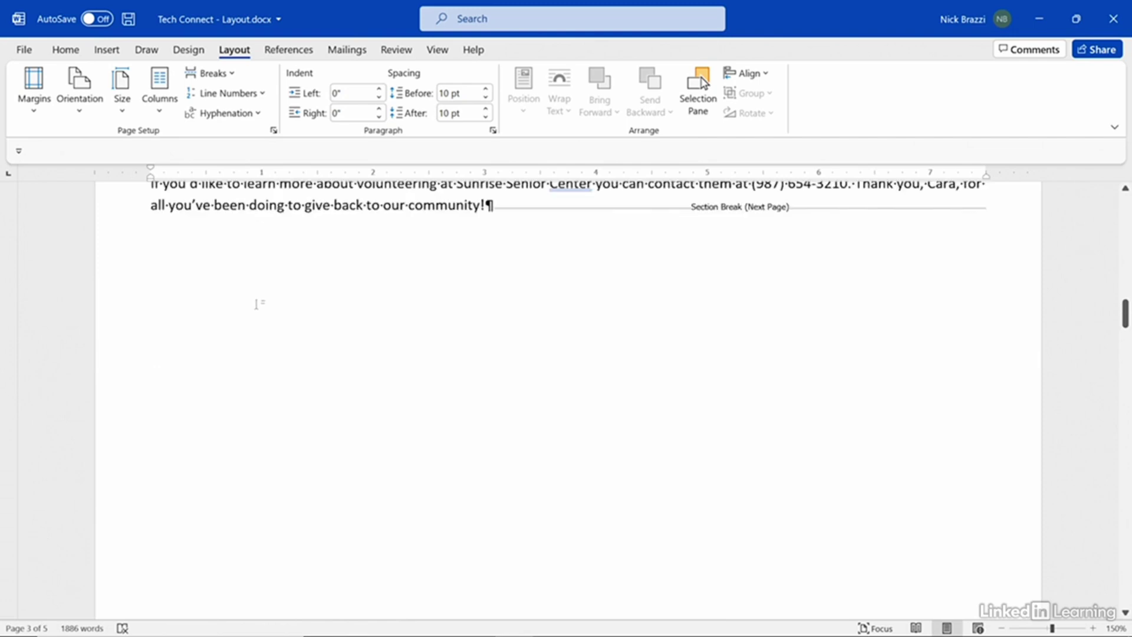
pyautogui.scroll(3, 256, 304)
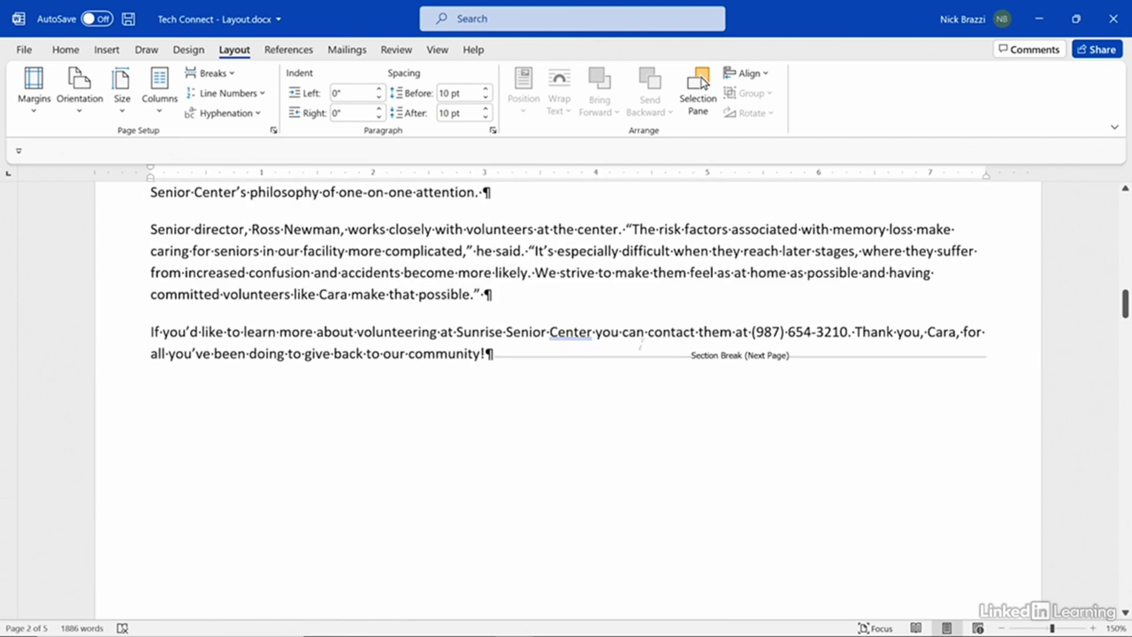
pyautogui.scroll(-12, 641, 343)
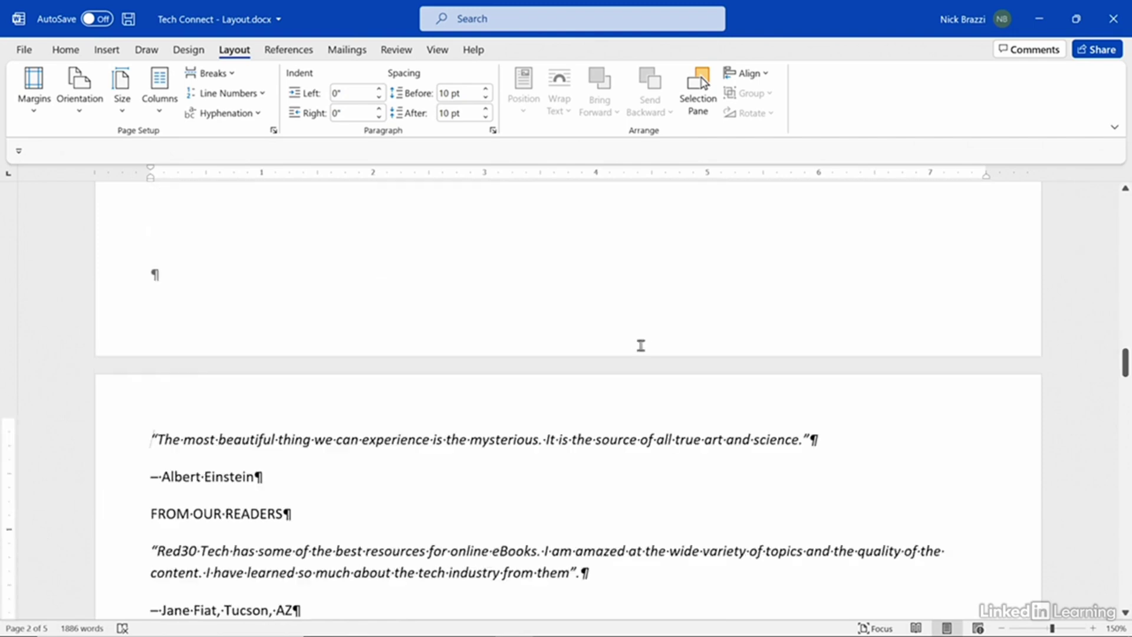
# Step: Apply the Left column layout to the section starting with the Einstein quote and check that section and the preceding pages
pyautogui.scroll(-3, 640, 345)
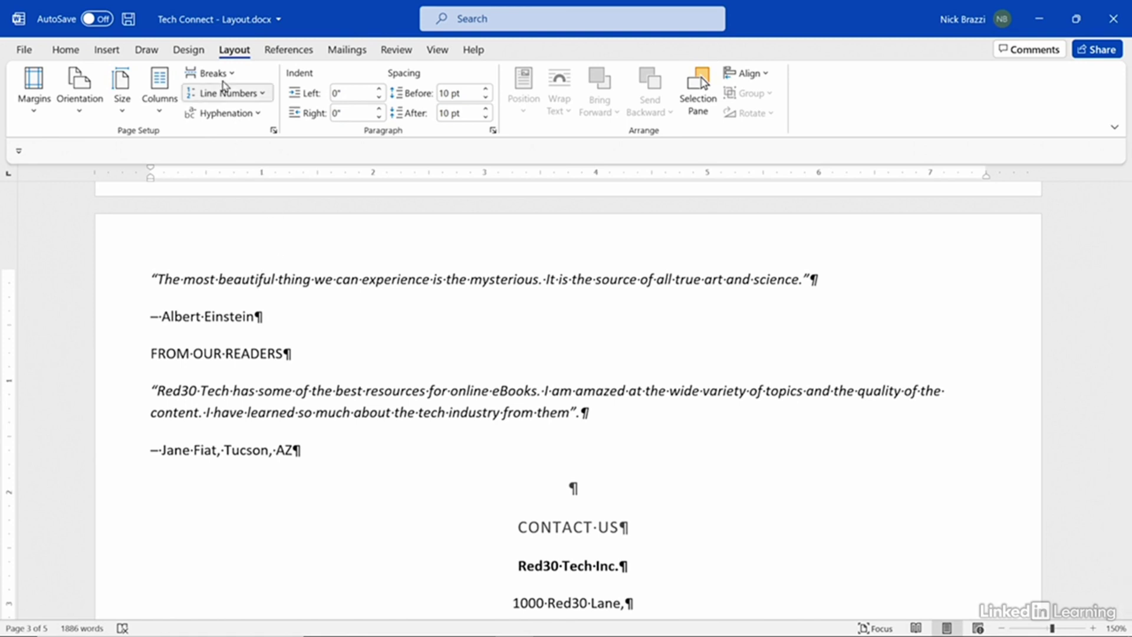
pyautogui.click(171, 99)
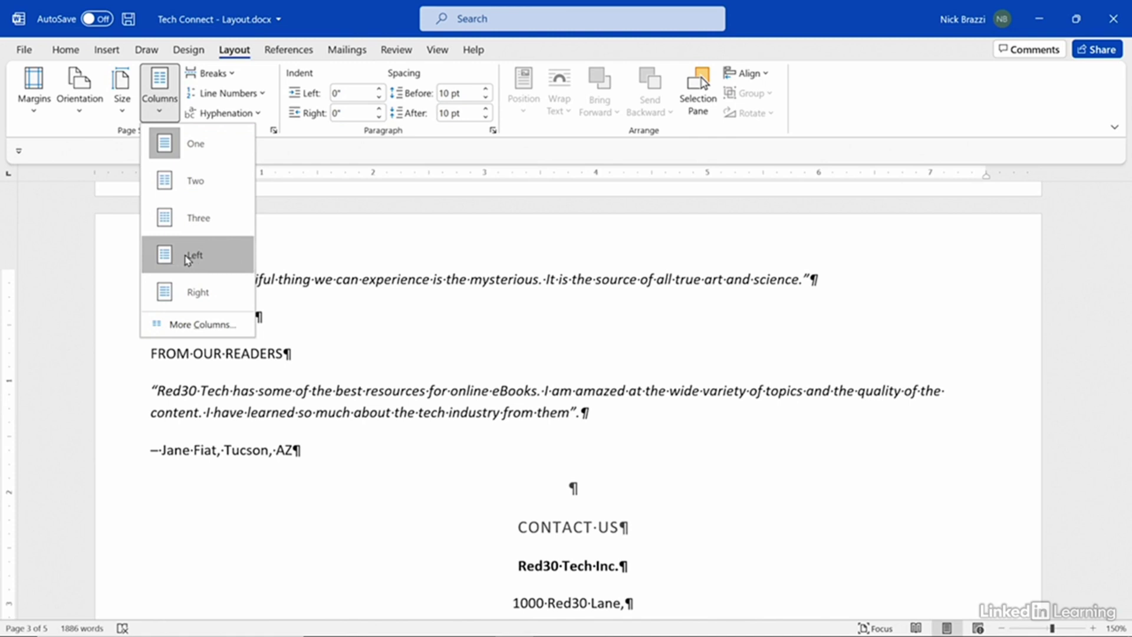
pyautogui.click(187, 258)
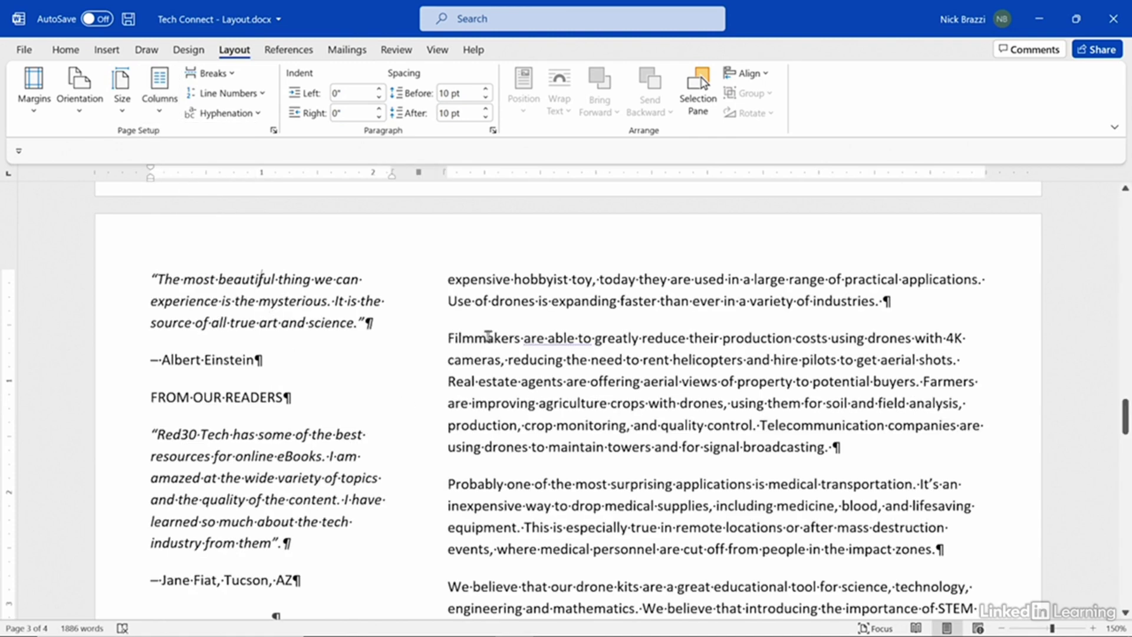
pyautogui.scroll(10, 488, 336)
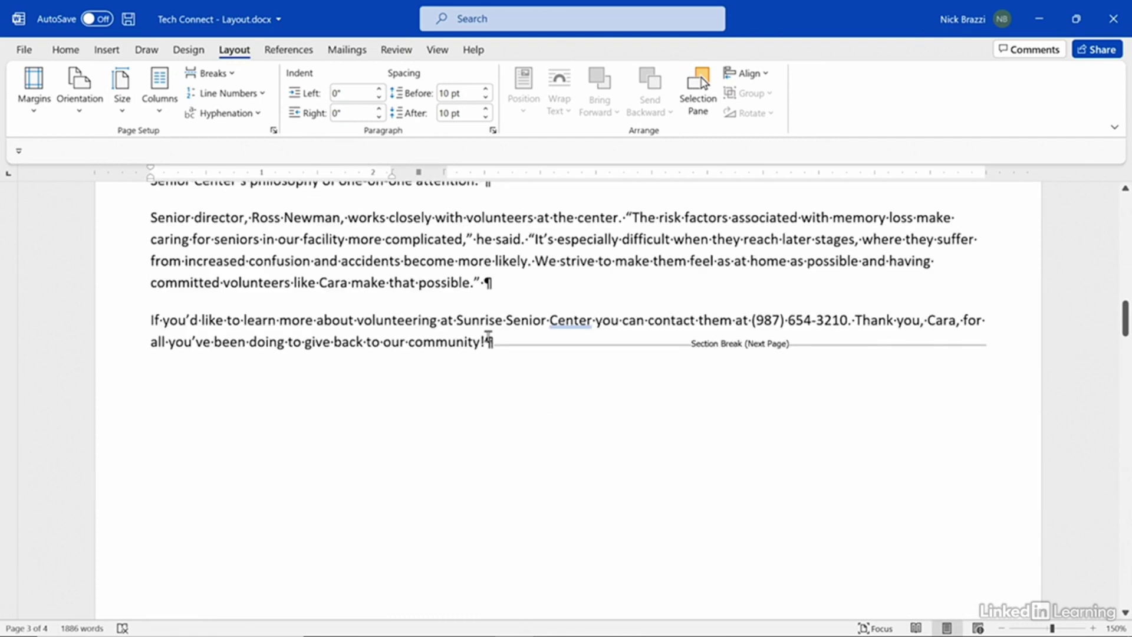
pyautogui.scroll(3, 488, 336)
pyautogui.scroll(20, 675, 498)
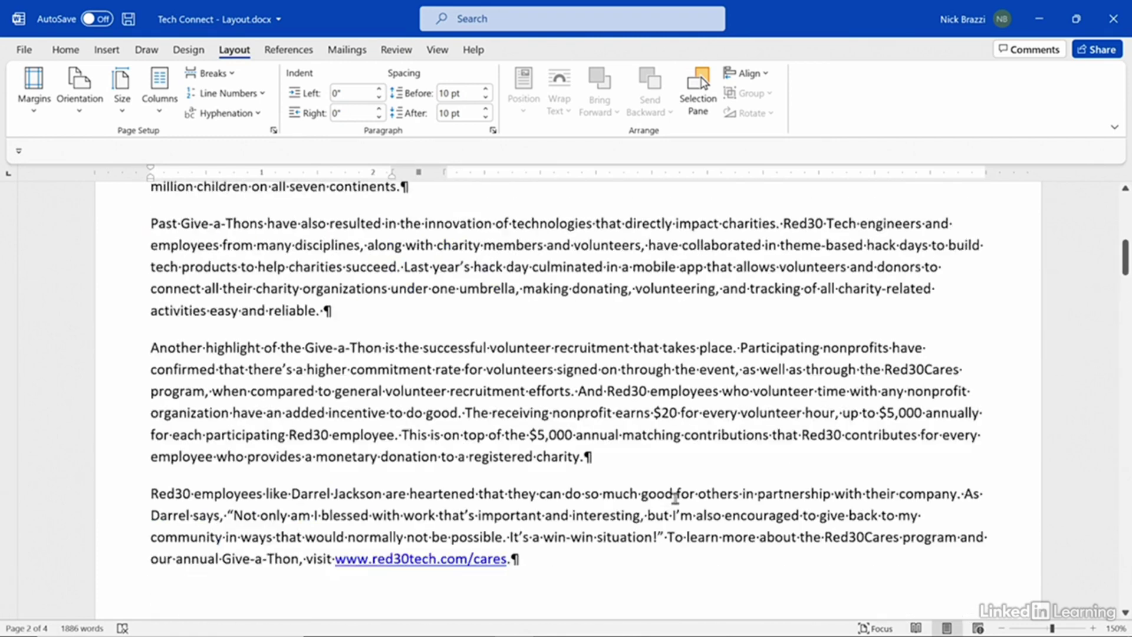
pyautogui.scroll(1, 675, 498)
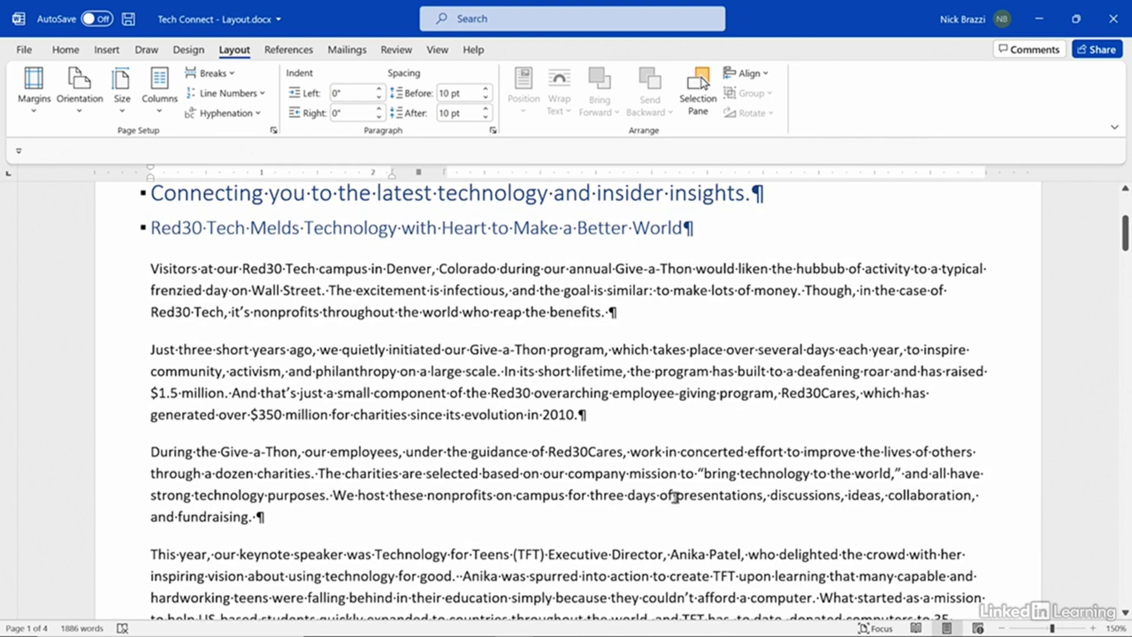
# Step: Insert a Next Page section break directly before the "TECHNOLOGY FORECASTS" heading
pyautogui.scroll(-20, 675, 498)
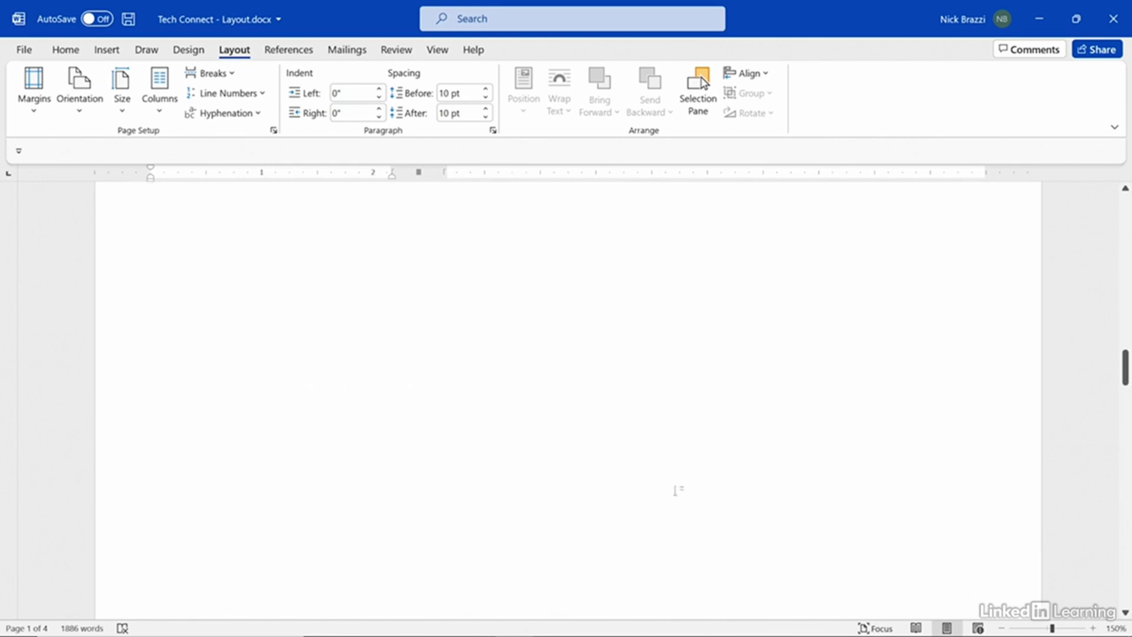
pyautogui.scroll(-15, 675, 490)
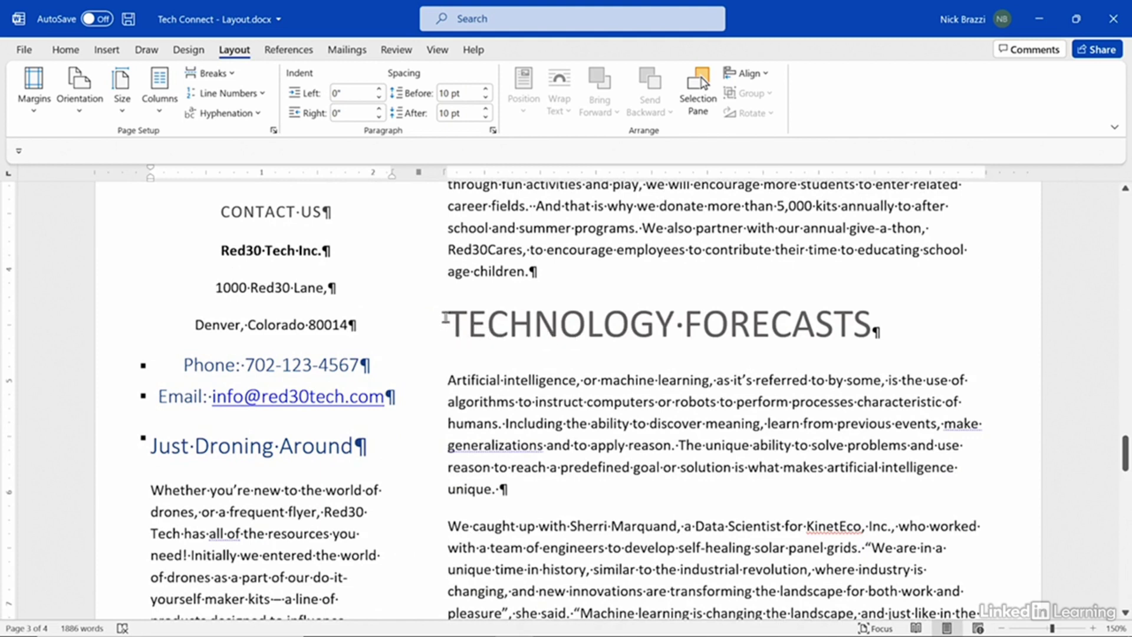
pyautogui.click(446, 324)
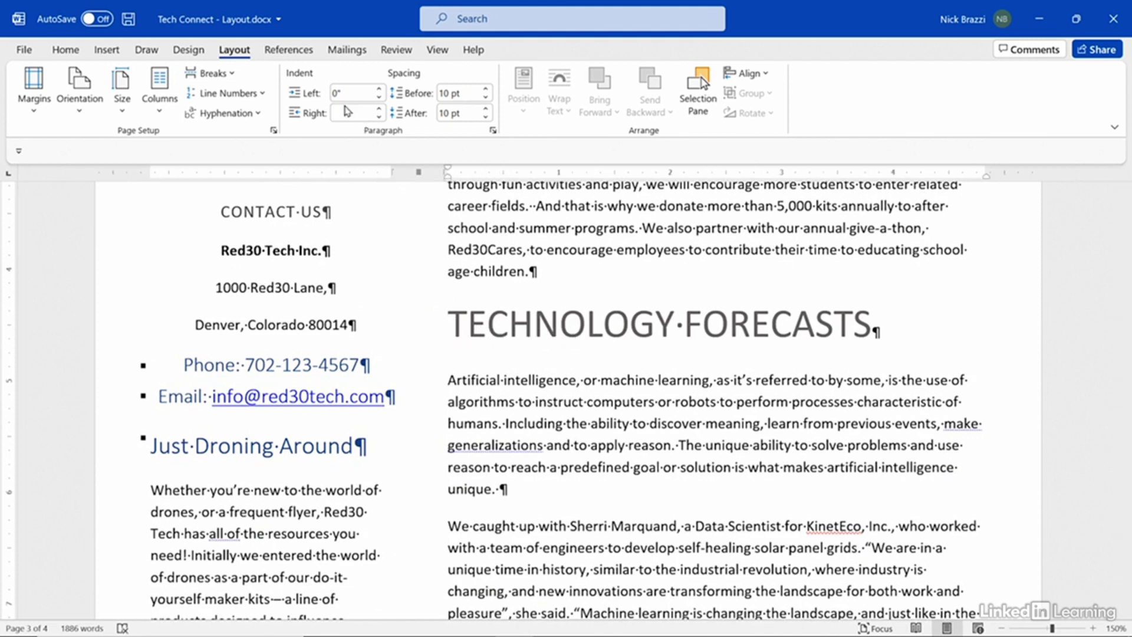
pyautogui.click(229, 77)
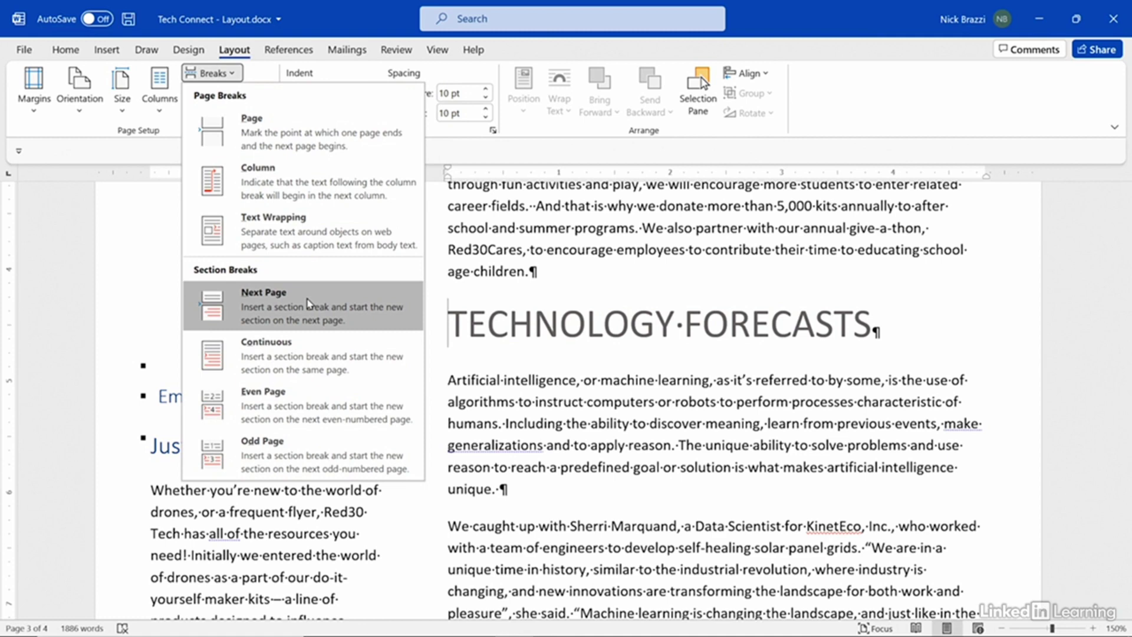
pyautogui.click(307, 304)
# Step: Apply a three-column layout to the "TECHNOLOGY FORECASTS" section and compare the column layouts across the document's sections
pyautogui.scroll(-5, 465, 336)
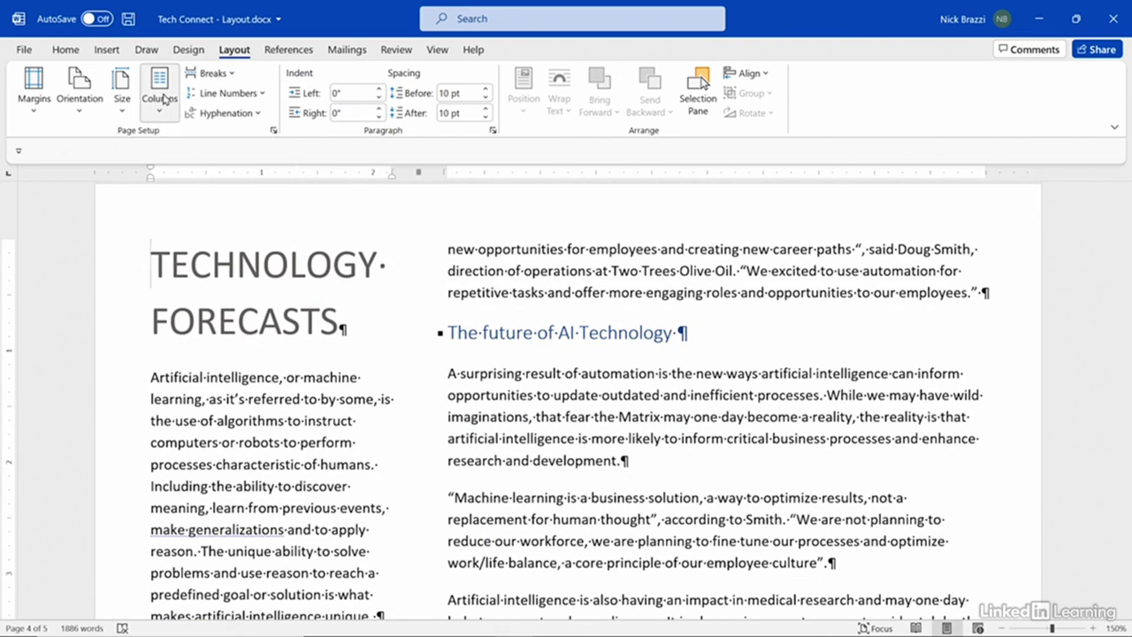
pyautogui.click(165, 98)
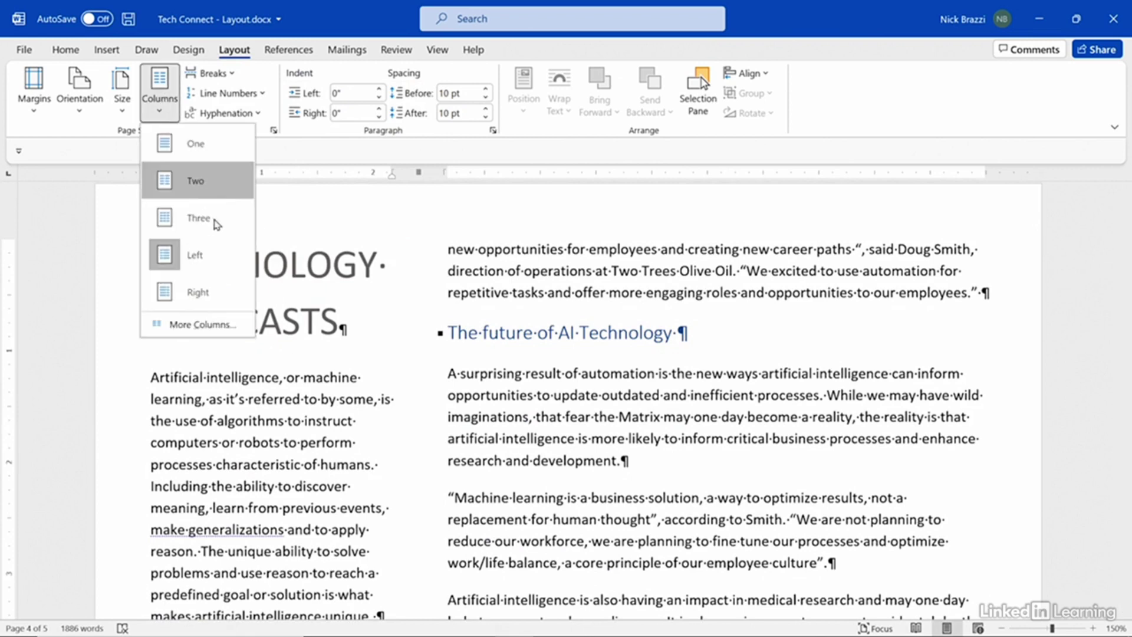
pyautogui.click(215, 225)
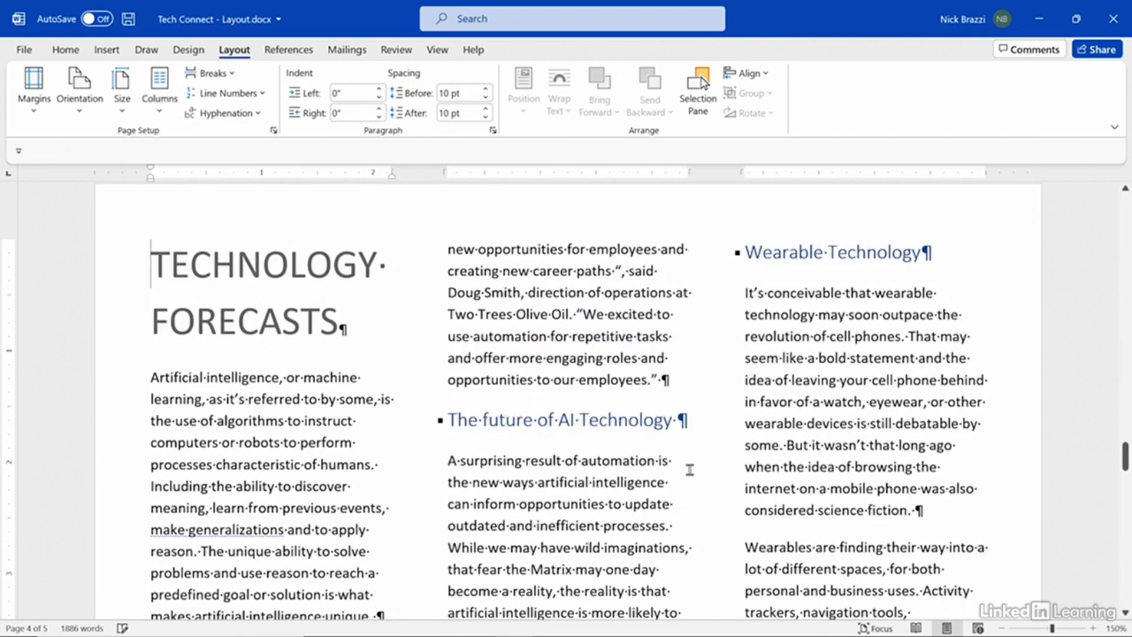
pyautogui.scroll(-5, 686, 465)
pyautogui.scroll(15, 686, 460)
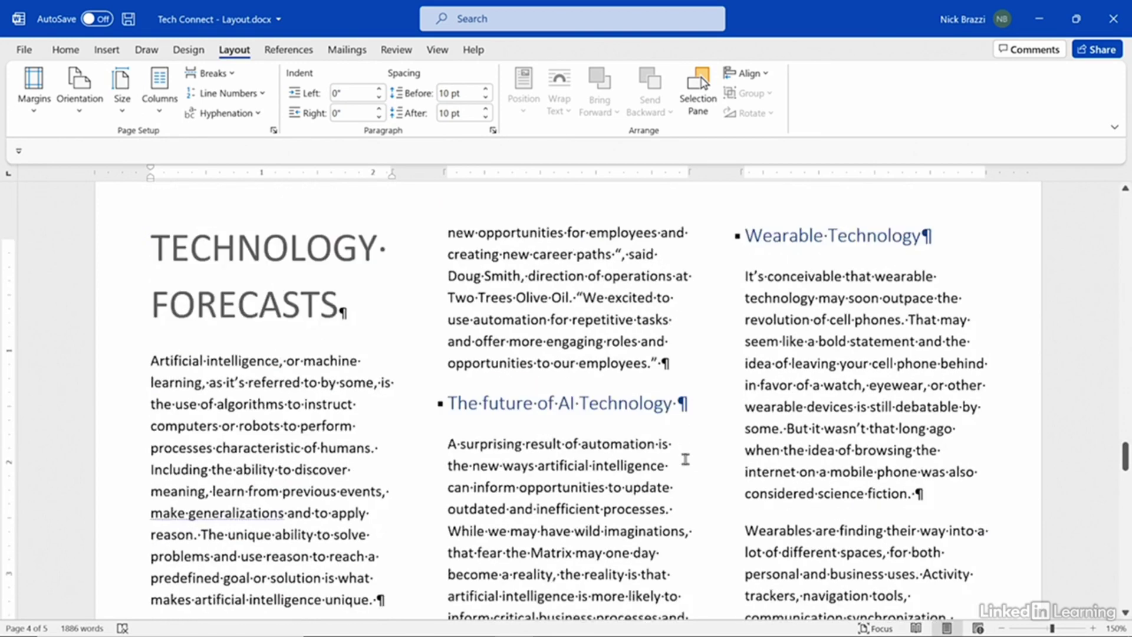
pyautogui.scroll(5, 685, 458)
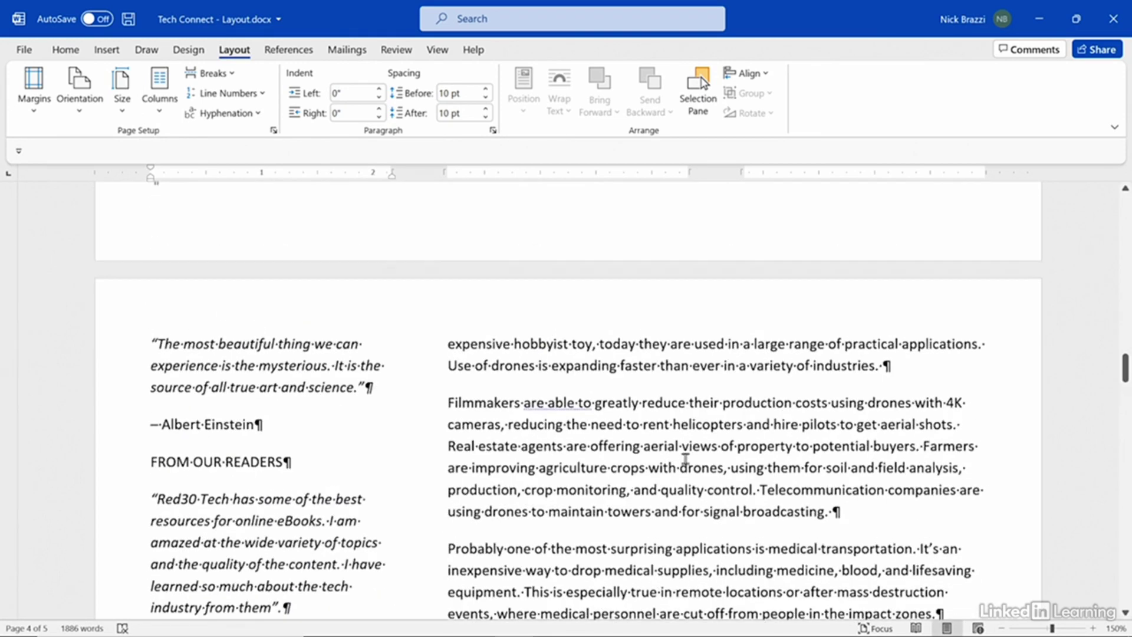
pyautogui.scroll(-20, 685, 458)
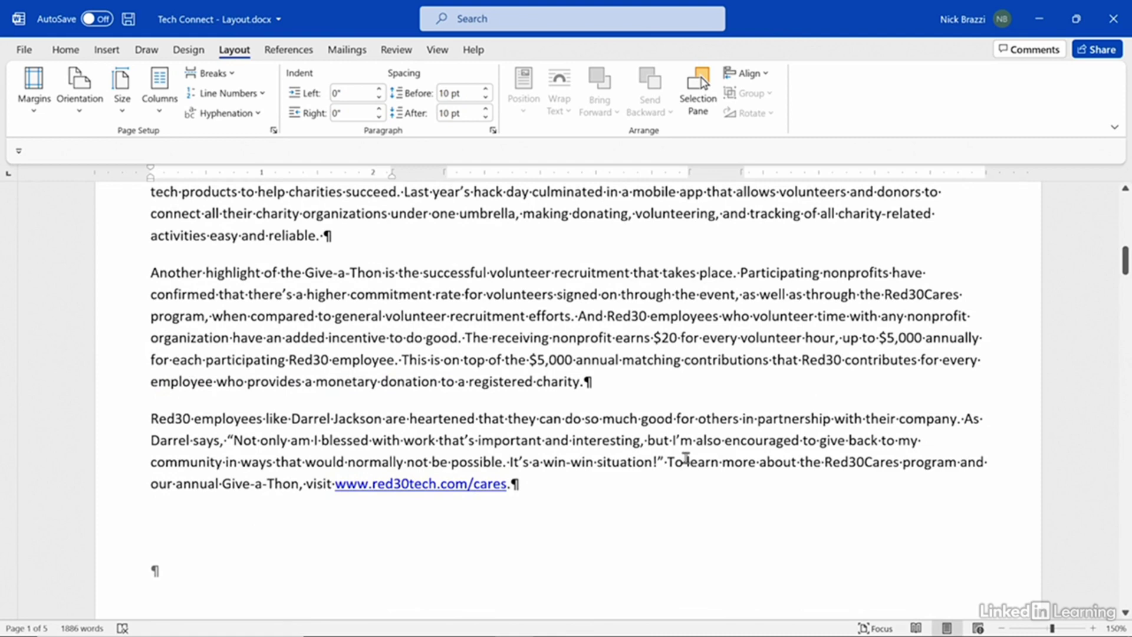
pyautogui.scroll(-3, 686, 459)
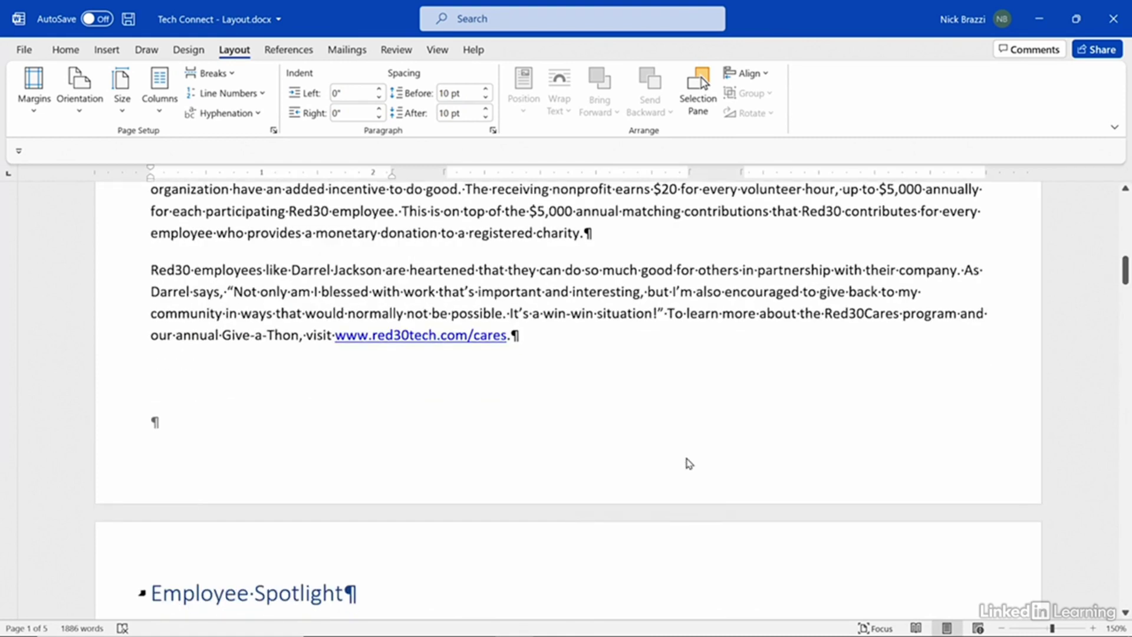
pyautogui.scroll(-15, 689, 463)
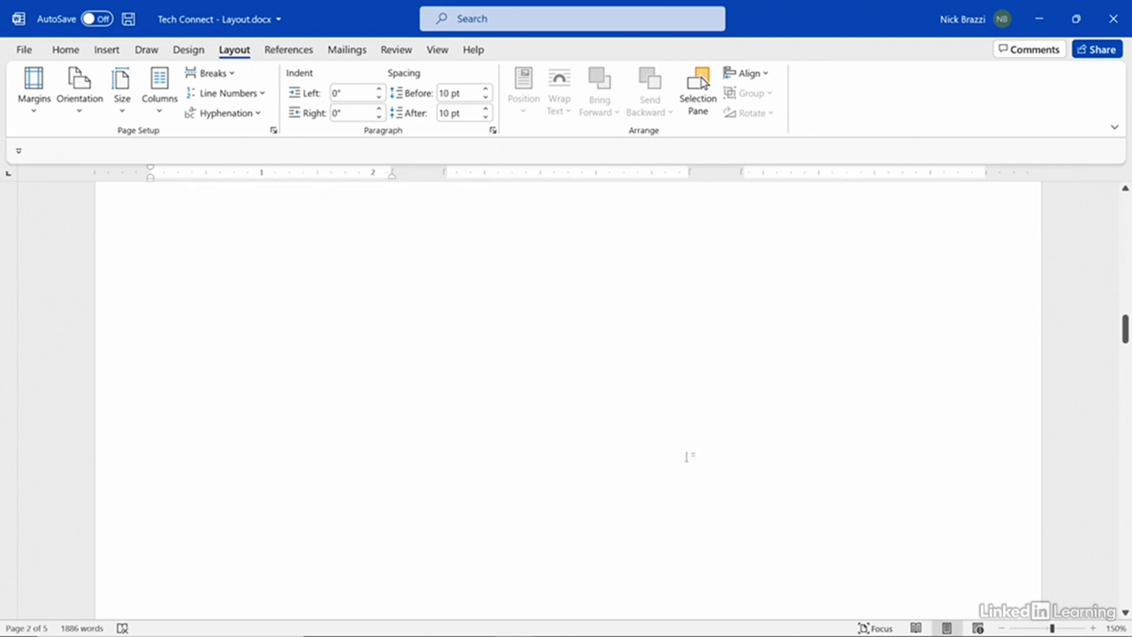
pyautogui.scroll(-10, 687, 457)
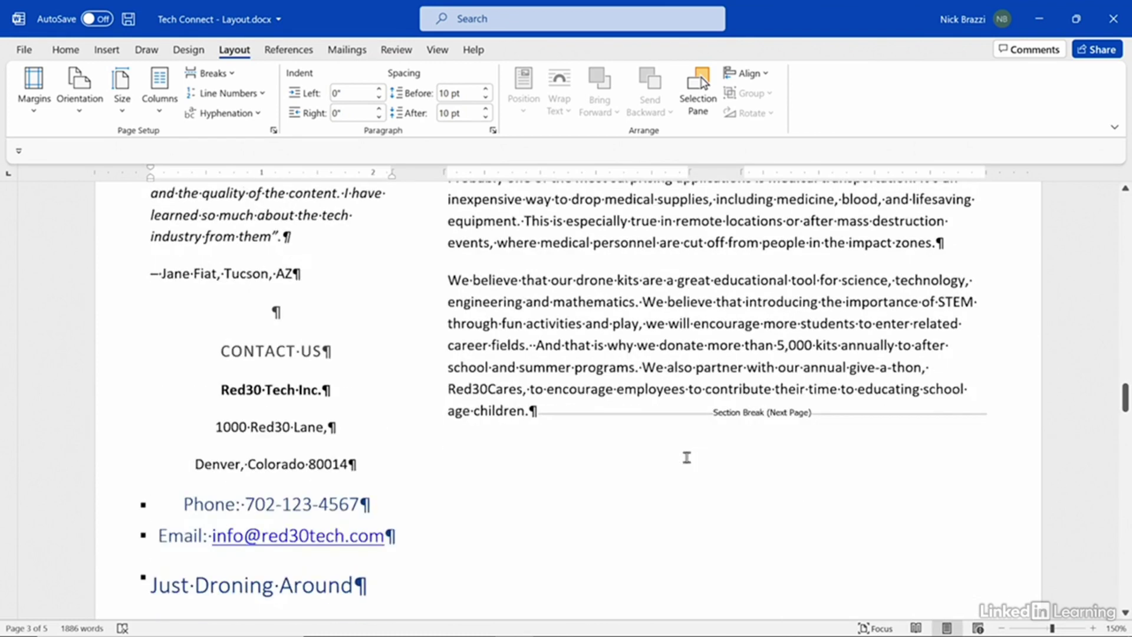
pyautogui.scroll(8, 686, 457)
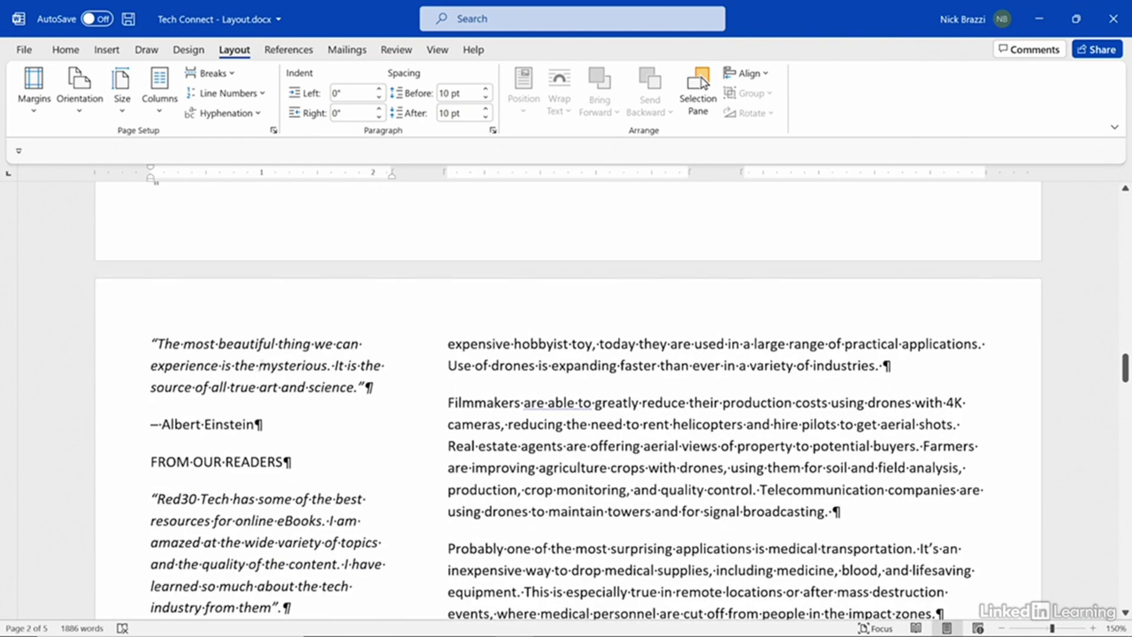
# Step: Insert a column break directly before the "Just Droning Around" heading and check how the two columns flow
pyautogui.scroll(-10, 265, 365)
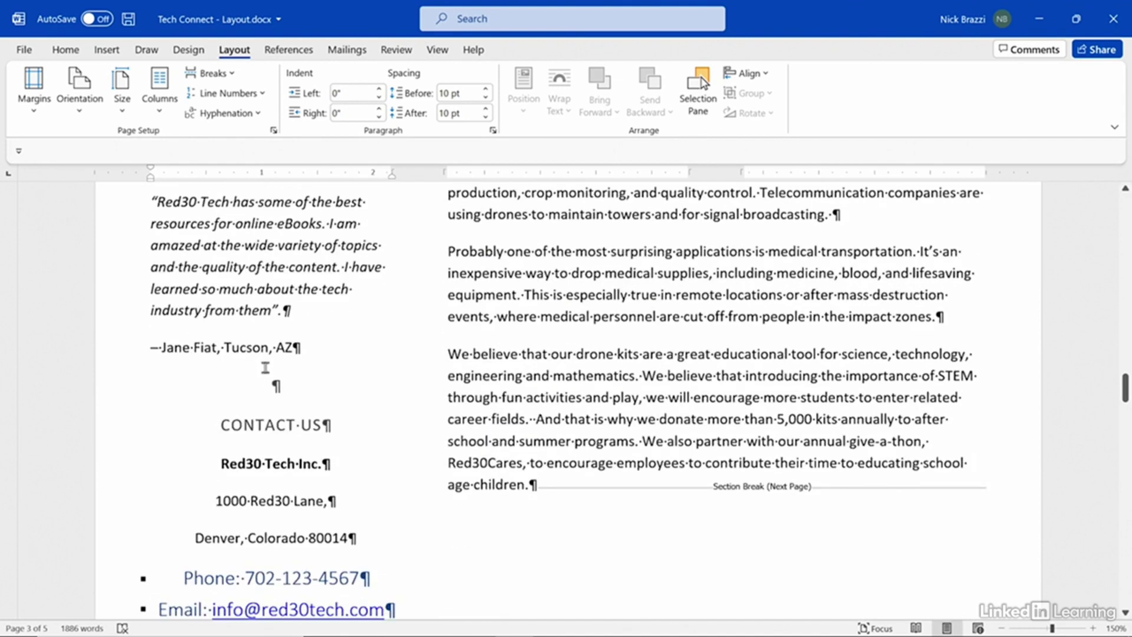
pyautogui.scroll(-3, 327, 354)
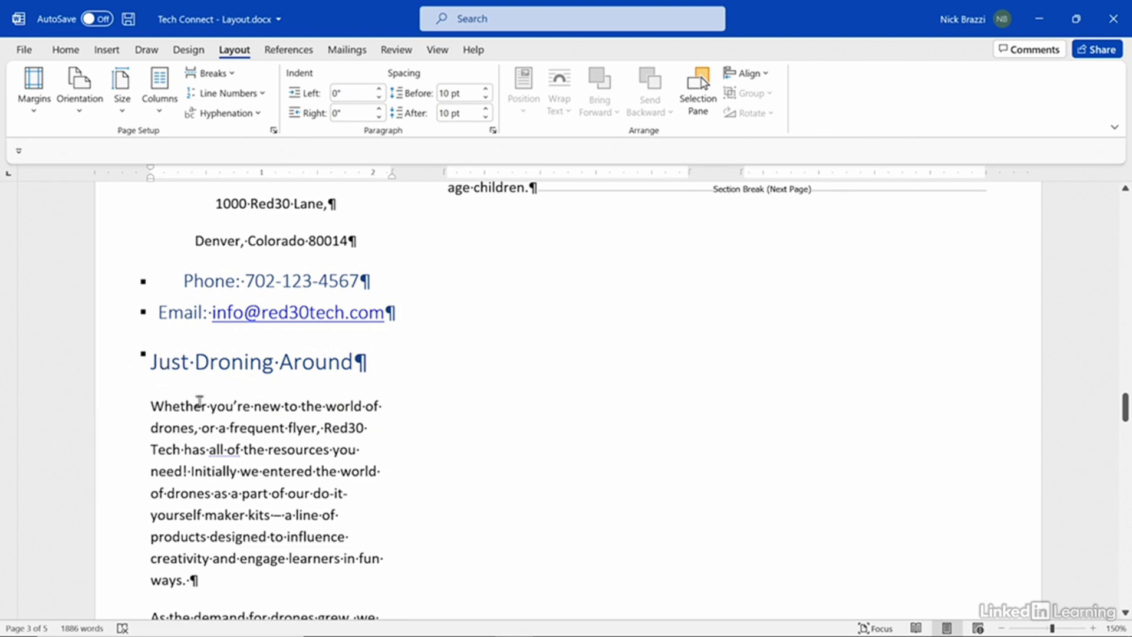
pyautogui.click(152, 361)
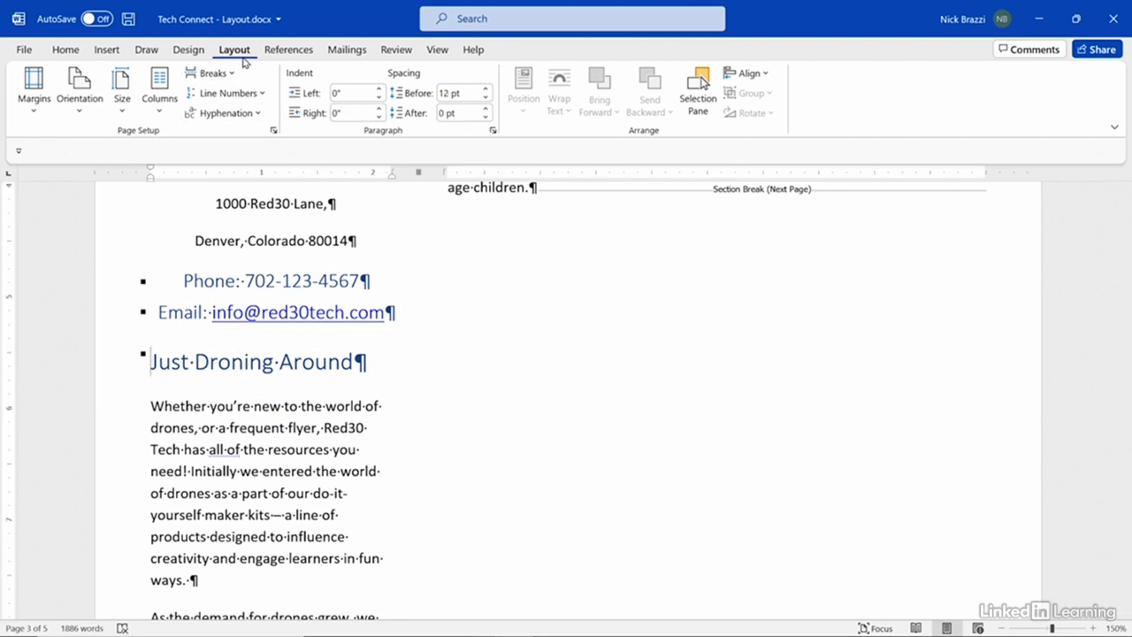
pyautogui.click(226, 75)
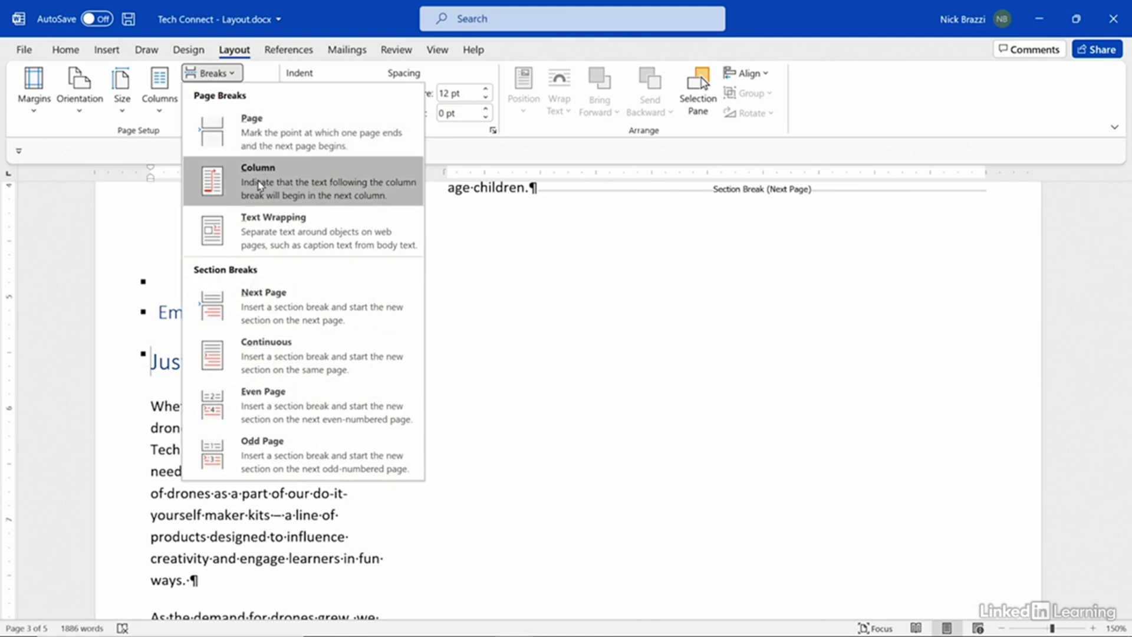
pyautogui.click(260, 186)
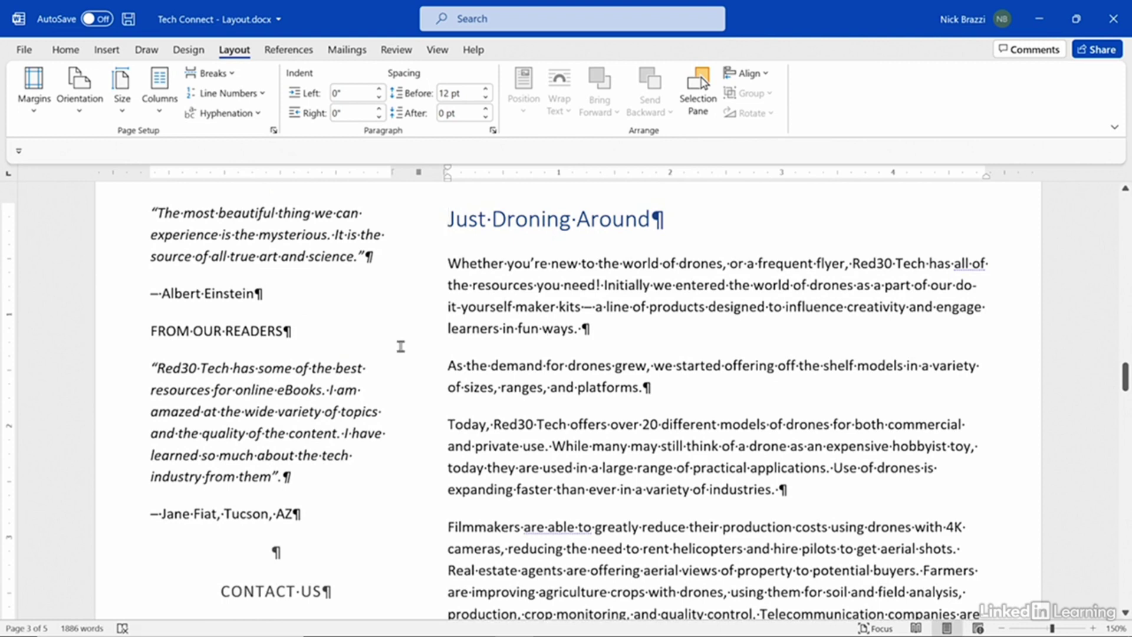
pyautogui.scroll(-7, 400, 346)
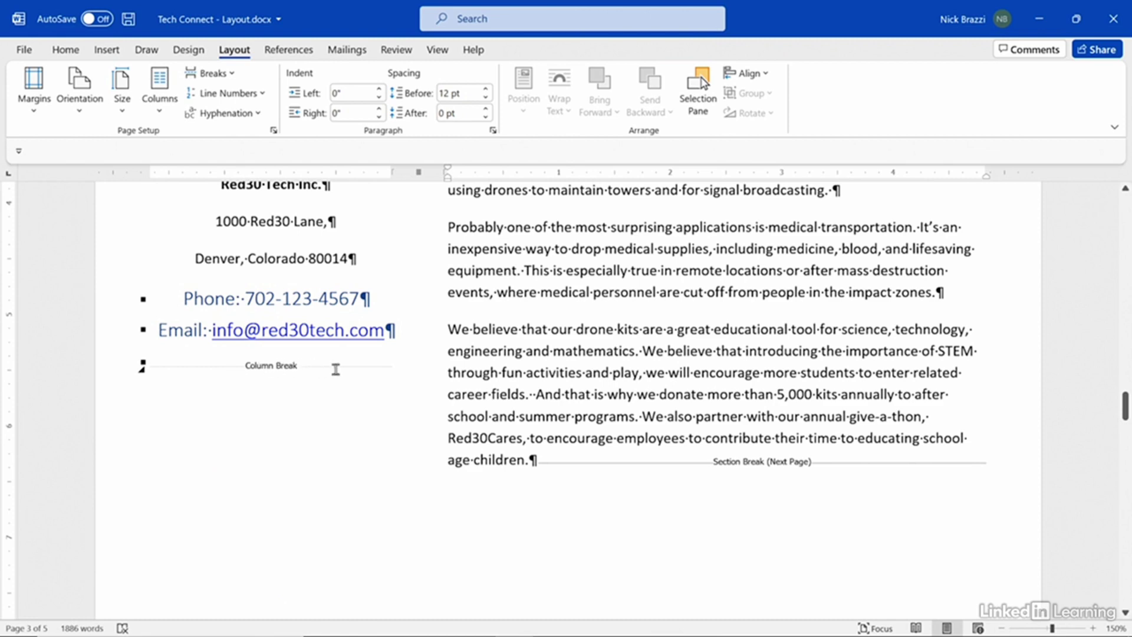
pyautogui.scroll(2, 334, 370)
pyautogui.scroll(4, 334, 369)
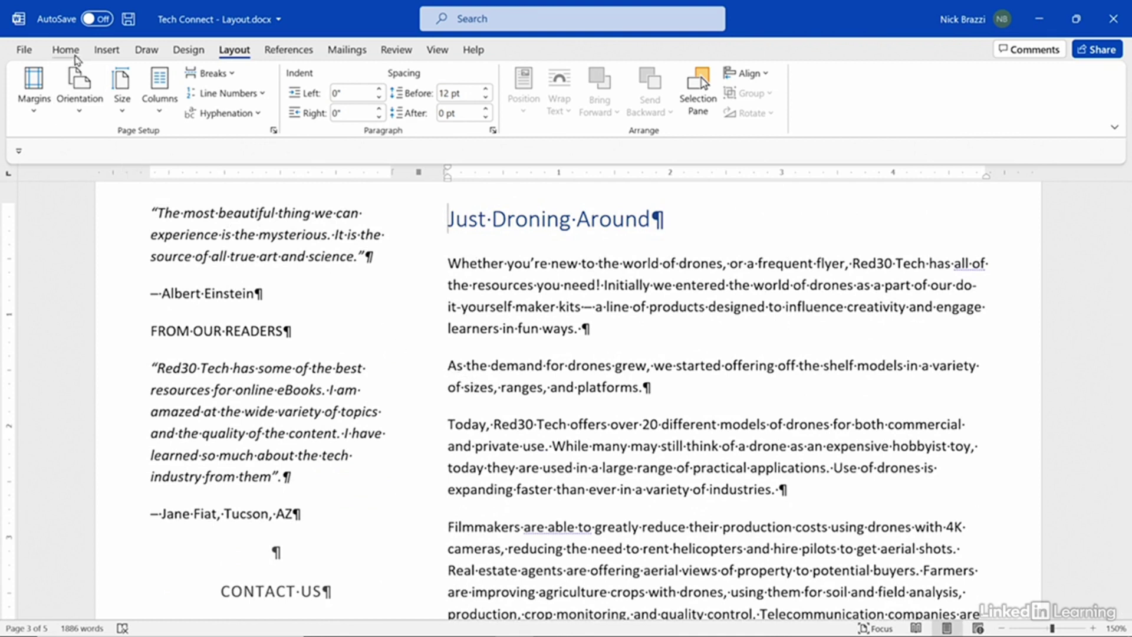
# Step: Hide the formatting marks and review the finished layout from the title page through the column sections
pyautogui.click(75, 57)
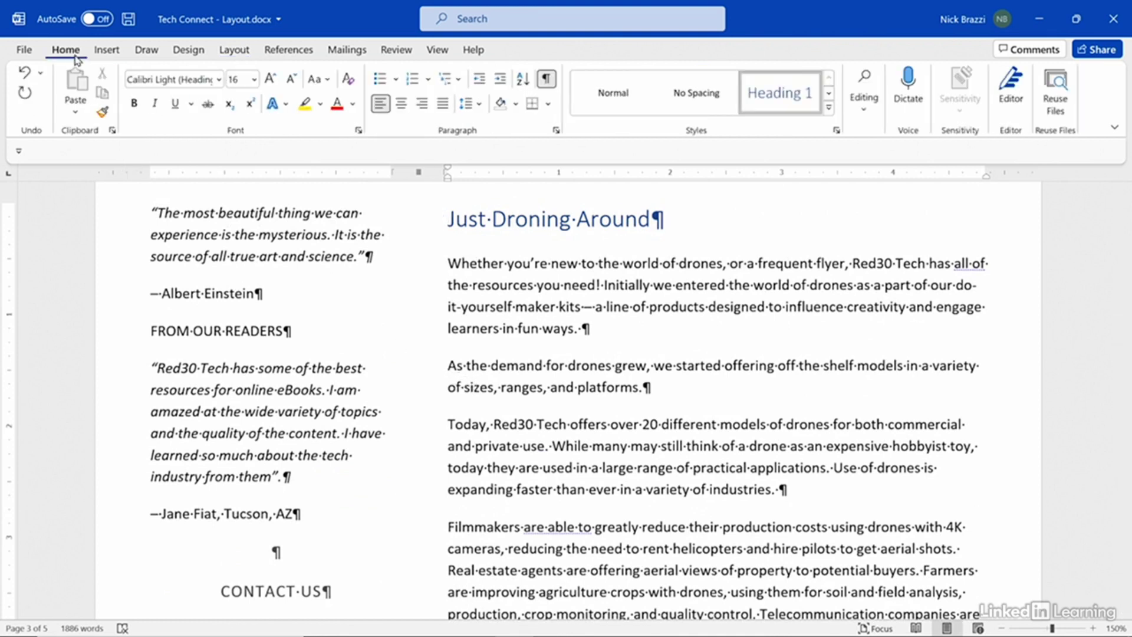
pyautogui.click(547, 80)
pyautogui.scroll(-5, 543, 389)
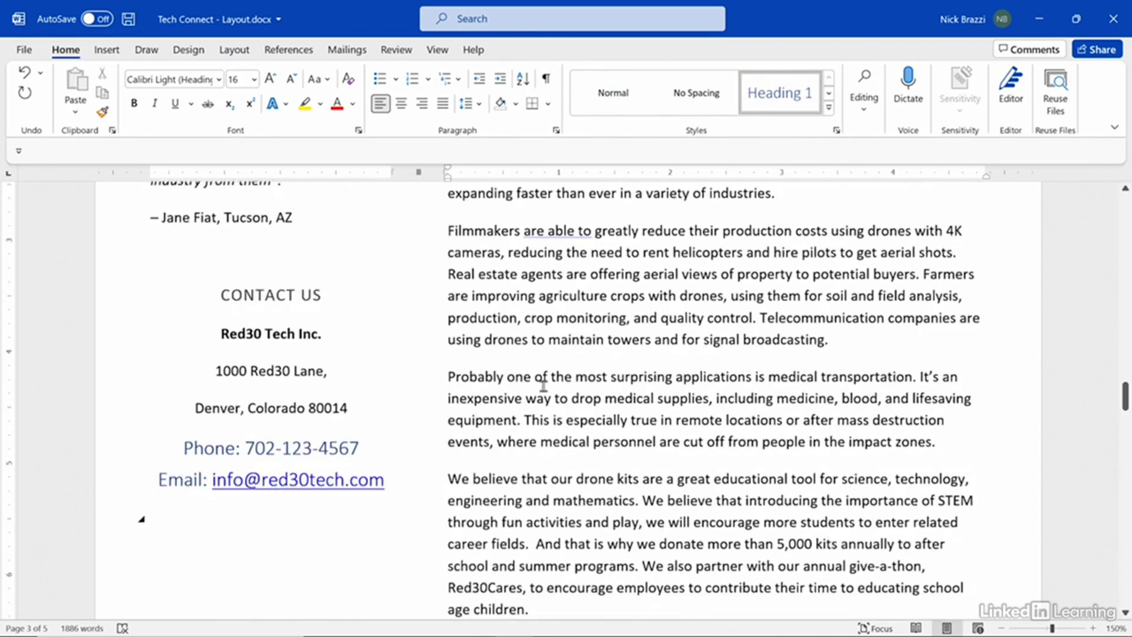
pyautogui.scroll(7, 546, 391)
pyautogui.scroll(20, 543, 388)
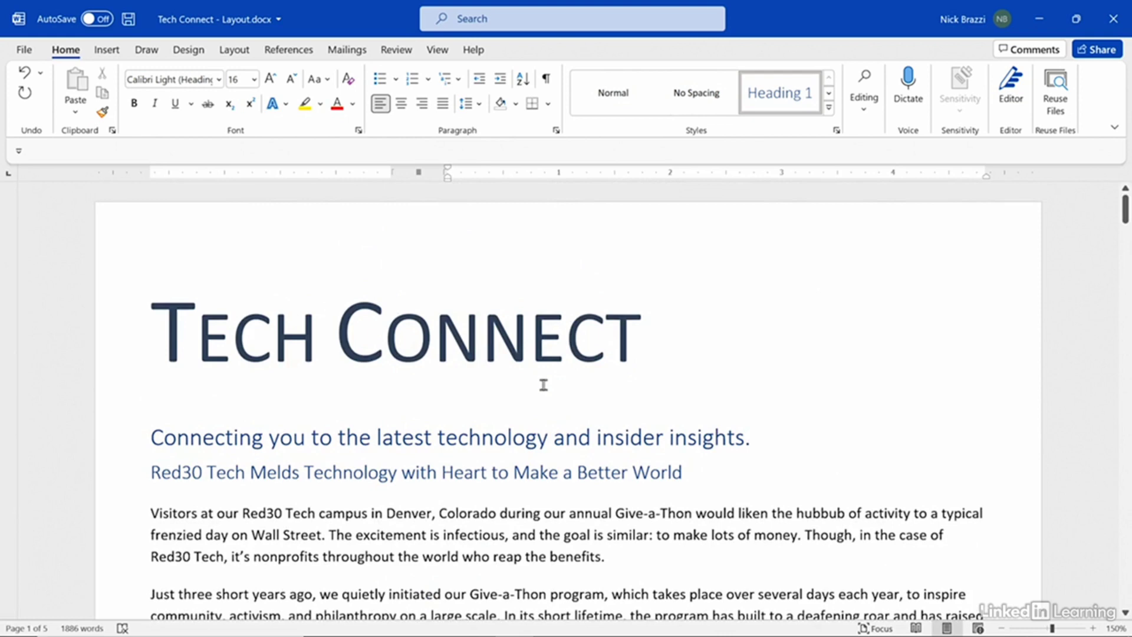
pyautogui.scroll(-18, 543, 384)
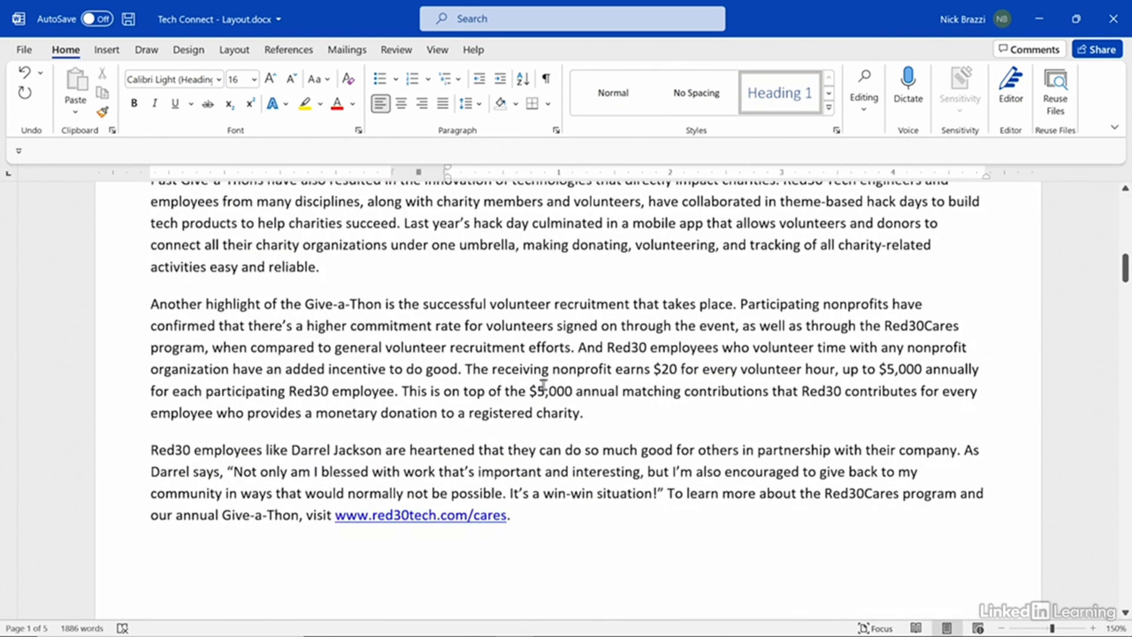
pyautogui.scroll(-18, 543, 386)
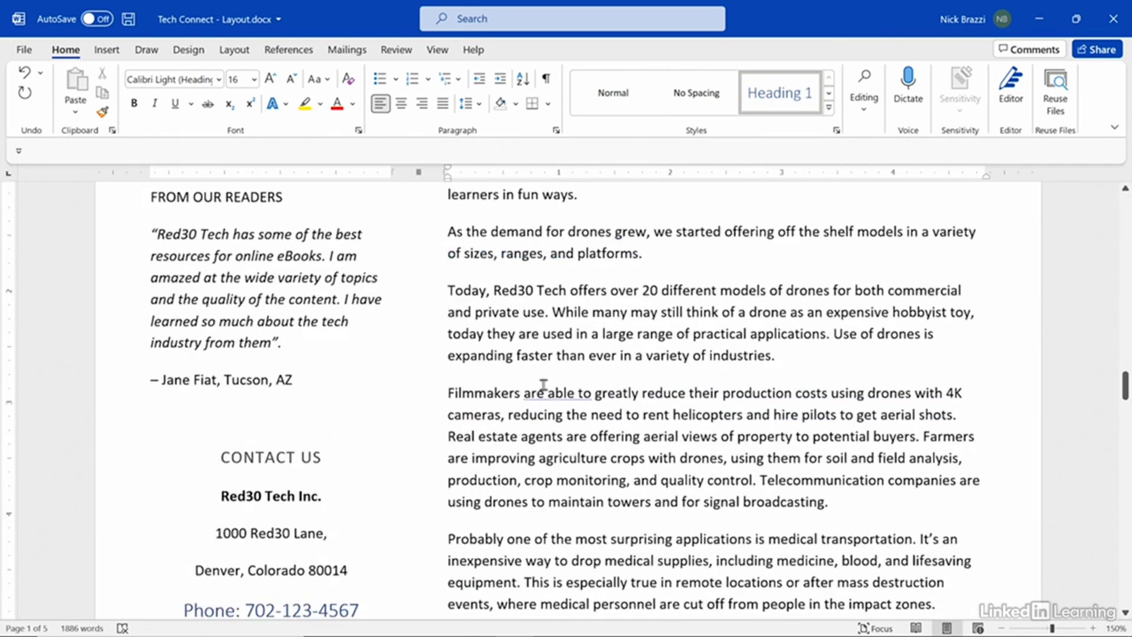
pyautogui.scroll(-4, 543, 384)
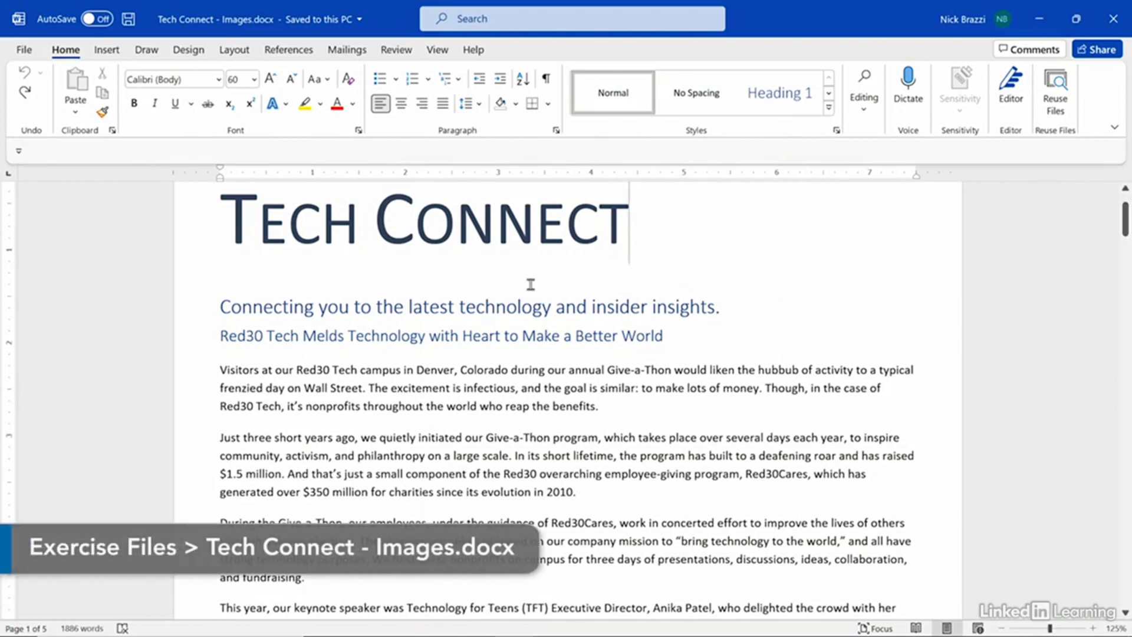
# Step: Insert the picture "P1 hands_178291515.jpeg" from the Pictures folder in Documents, directly before the "Connecting you to the latest technology" heading
pyautogui.click(225, 307)
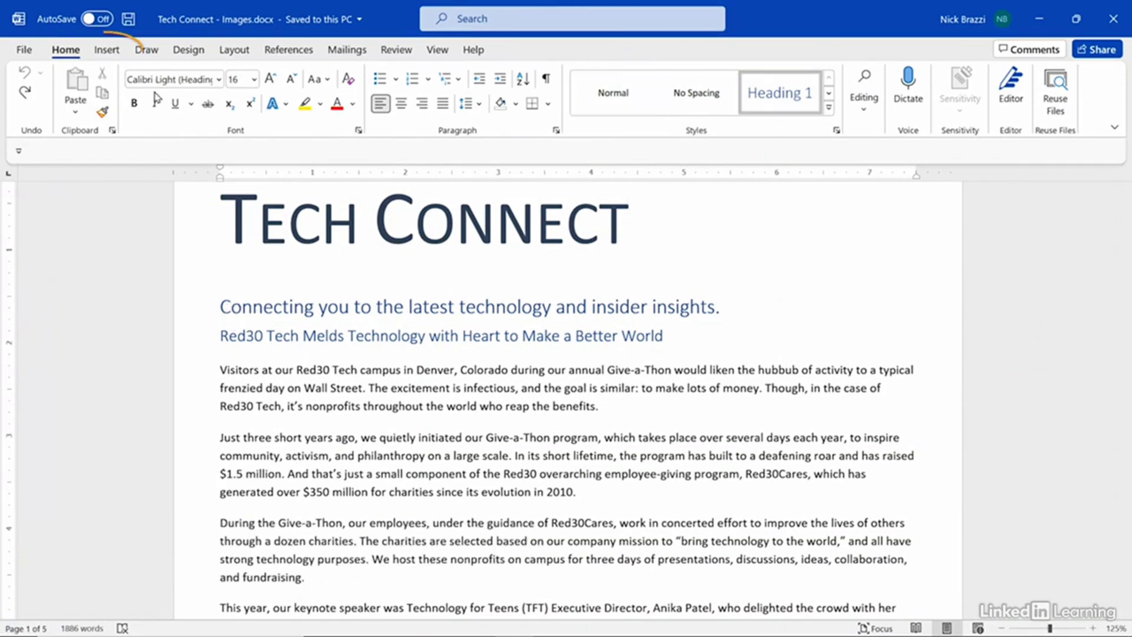
pyautogui.click(106, 50)
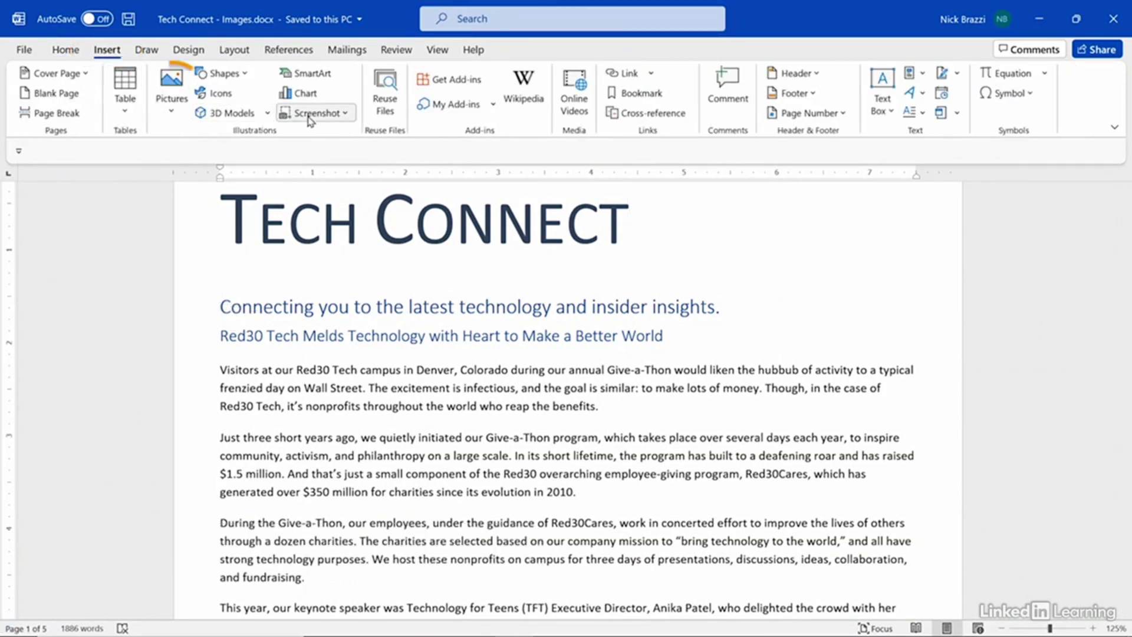
pyautogui.click(170, 87)
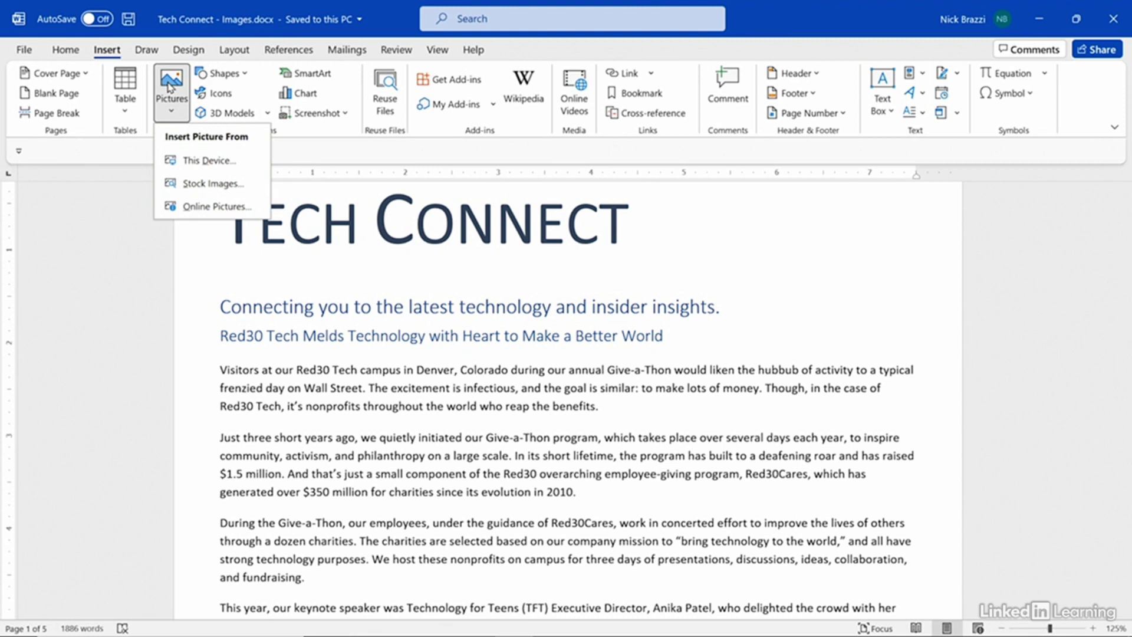
pyautogui.click(224, 165)
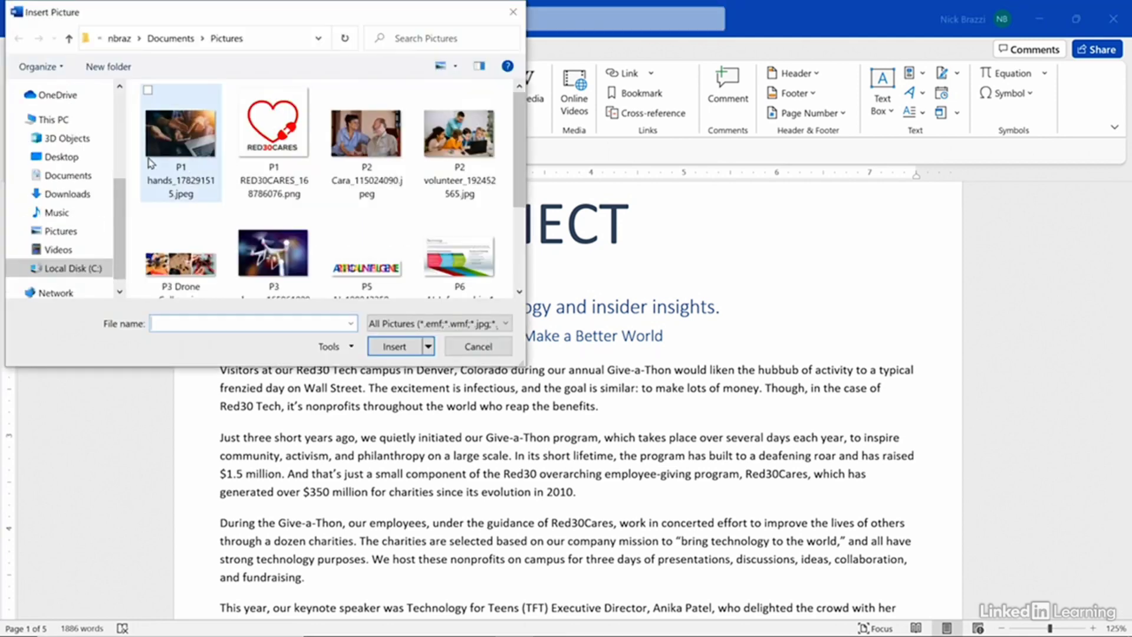
pyautogui.click(70, 174)
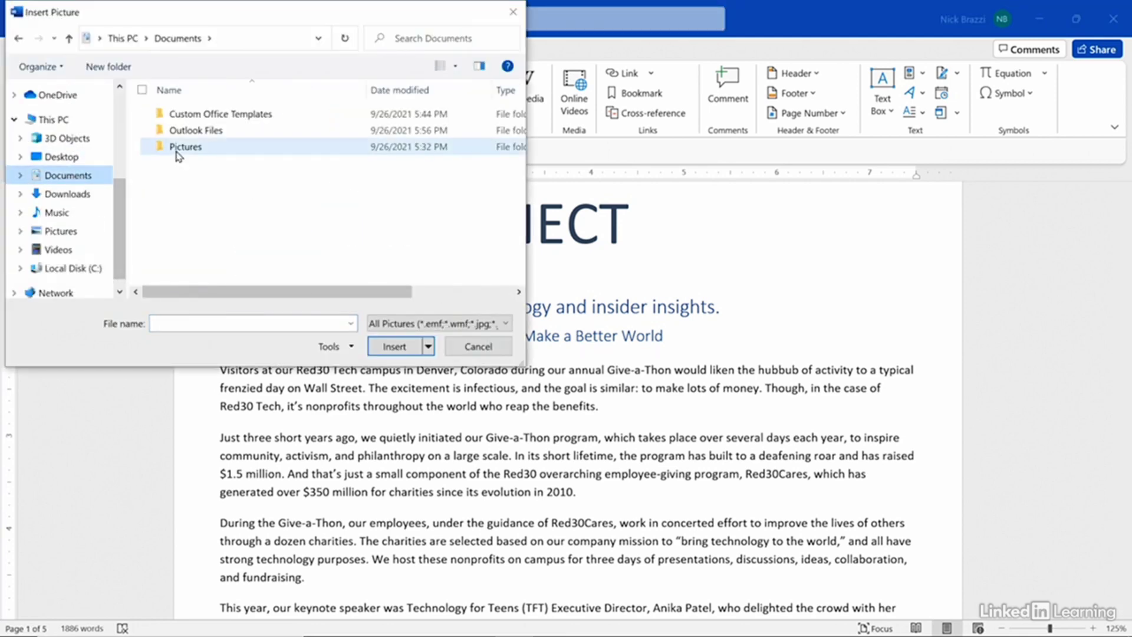
pyautogui.click(177, 148)
pyautogui.doubleClick(178, 150)
pyautogui.click(178, 148)
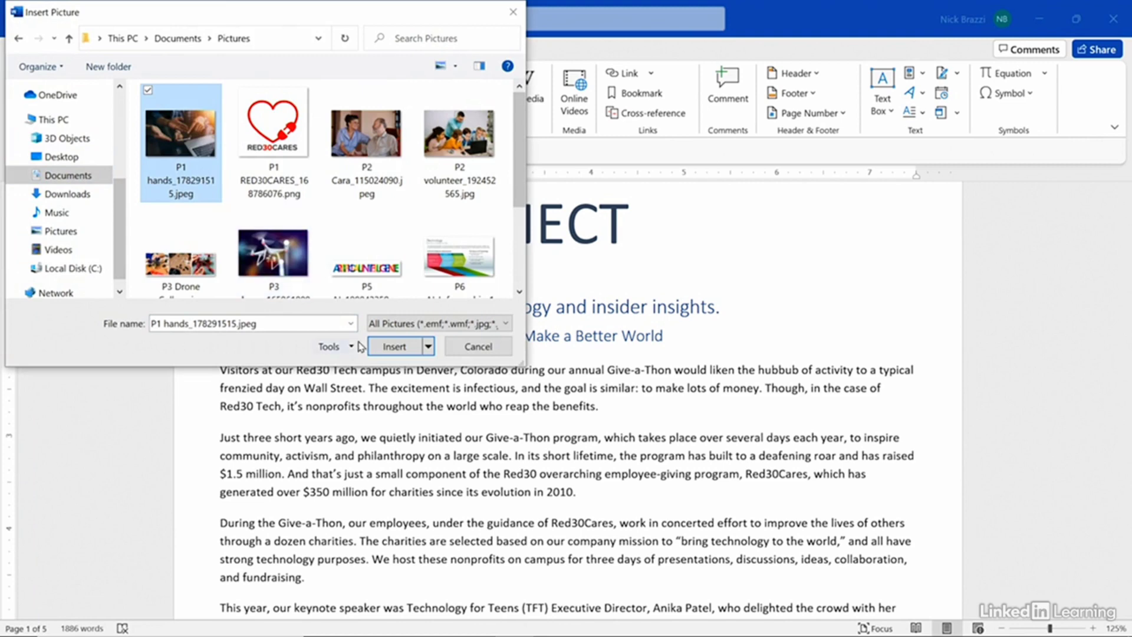
pyautogui.click(391, 346)
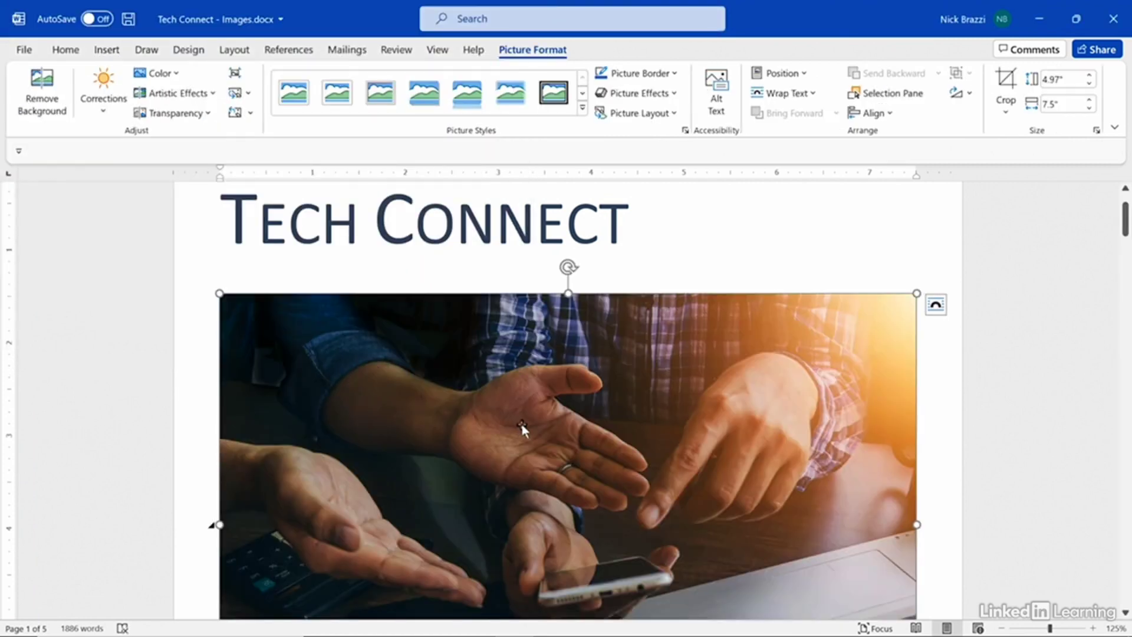
# Step: Scale the inserted hands picture down proportionally to about 3.64" wide and 2.41" high
pyautogui.scroll(2, 523, 427)
pyautogui.scroll(-5, 523, 427)
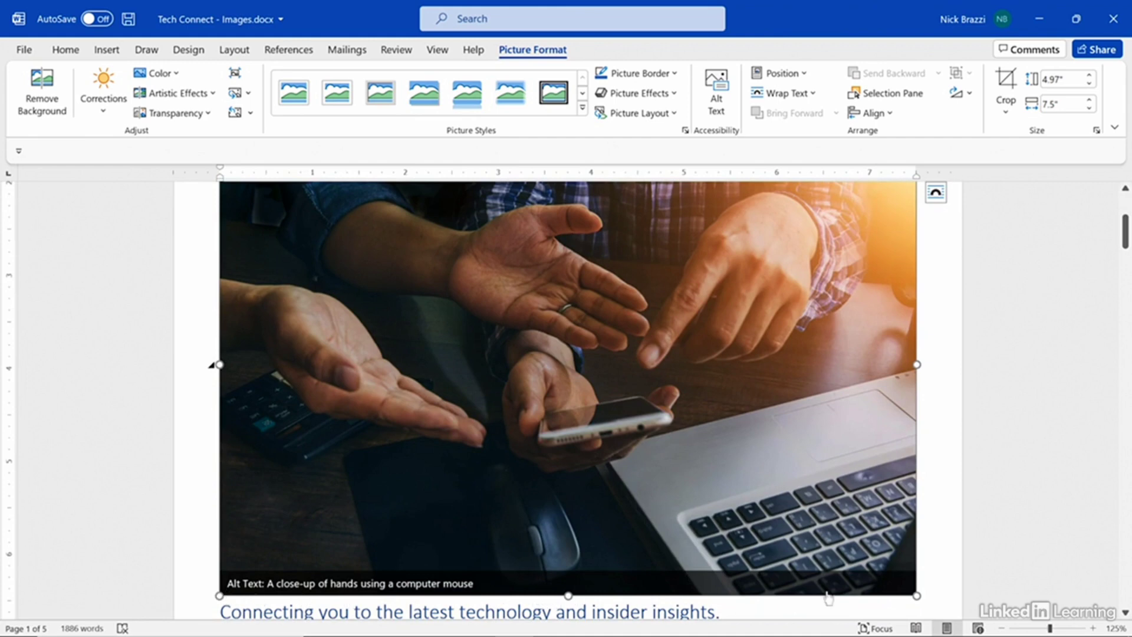
pyautogui.scroll(-2, 882, 584)
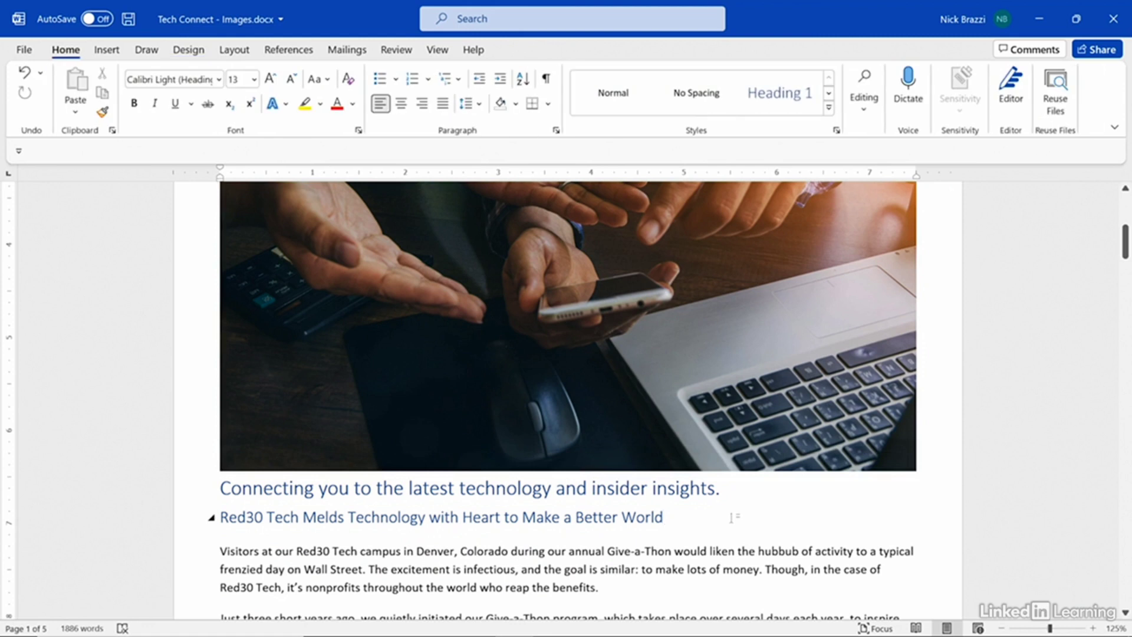
pyautogui.click(676, 340)
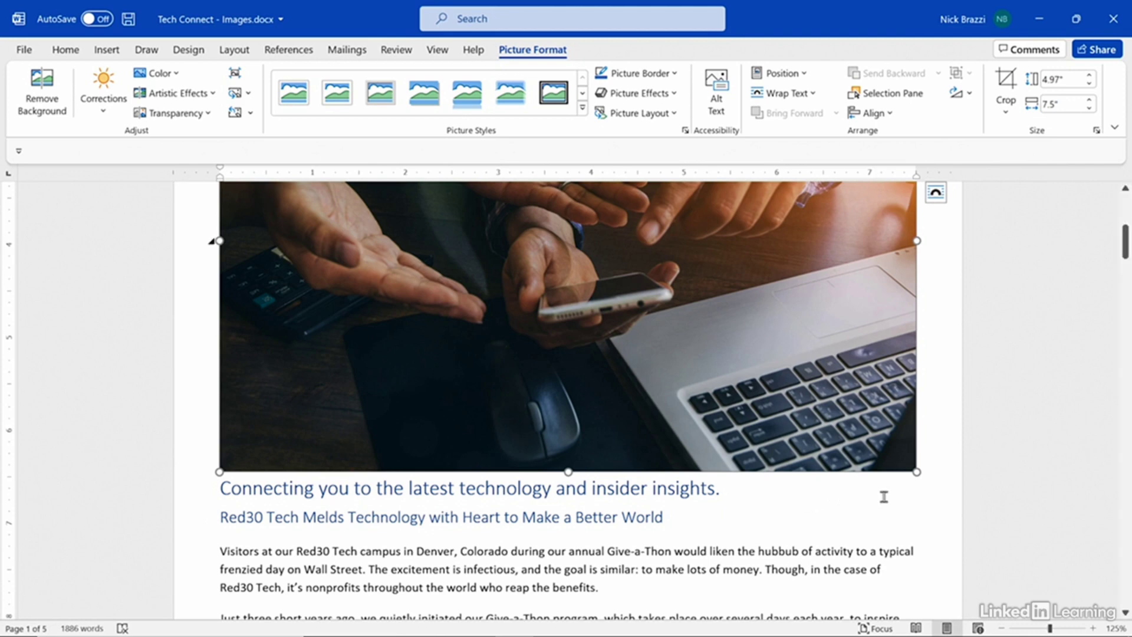
pyautogui.moveTo(916, 471); pyautogui.dragTo(507, 233)
pyautogui.scroll(3, 566, 270)
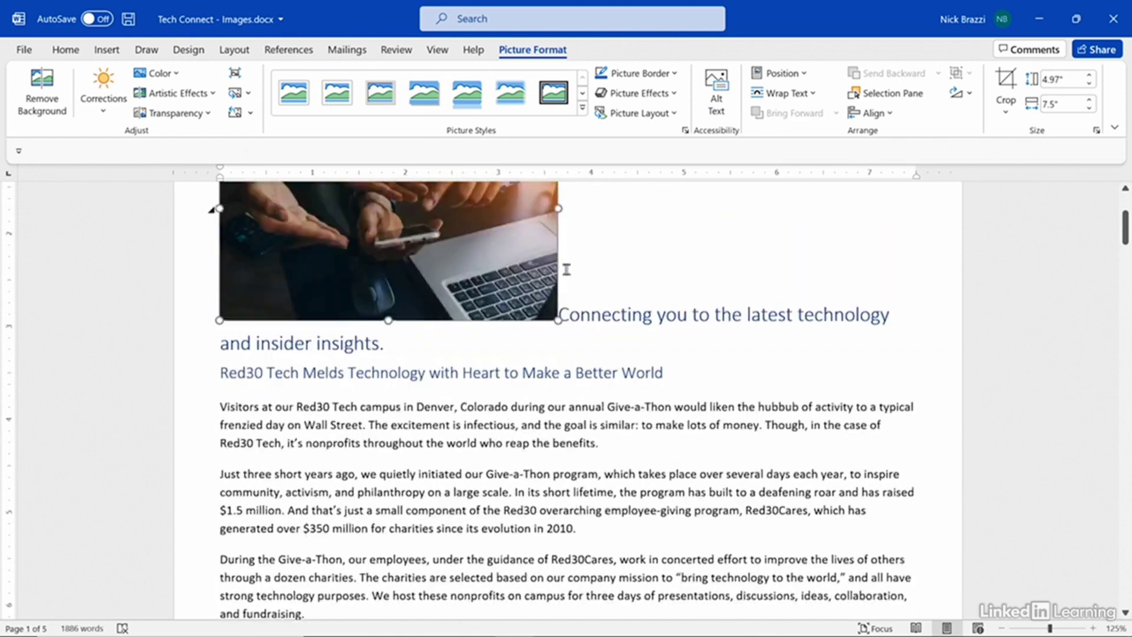
pyautogui.scroll(-4, 566, 269)
pyautogui.scroll(4, 566, 270)
pyautogui.scroll(3, 566, 270)
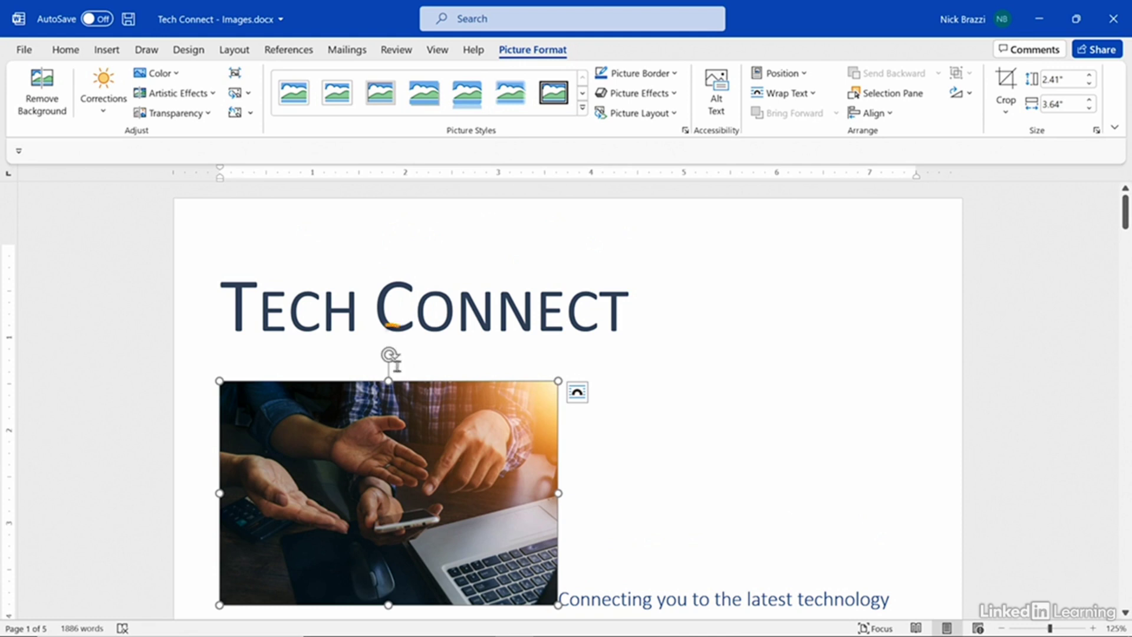
pyautogui.moveTo(389, 355)
pyautogui.mouseDown()
pyautogui.moveTo(422, 352)
pyautogui.moveTo(389, 353)
pyautogui.mouseUp()
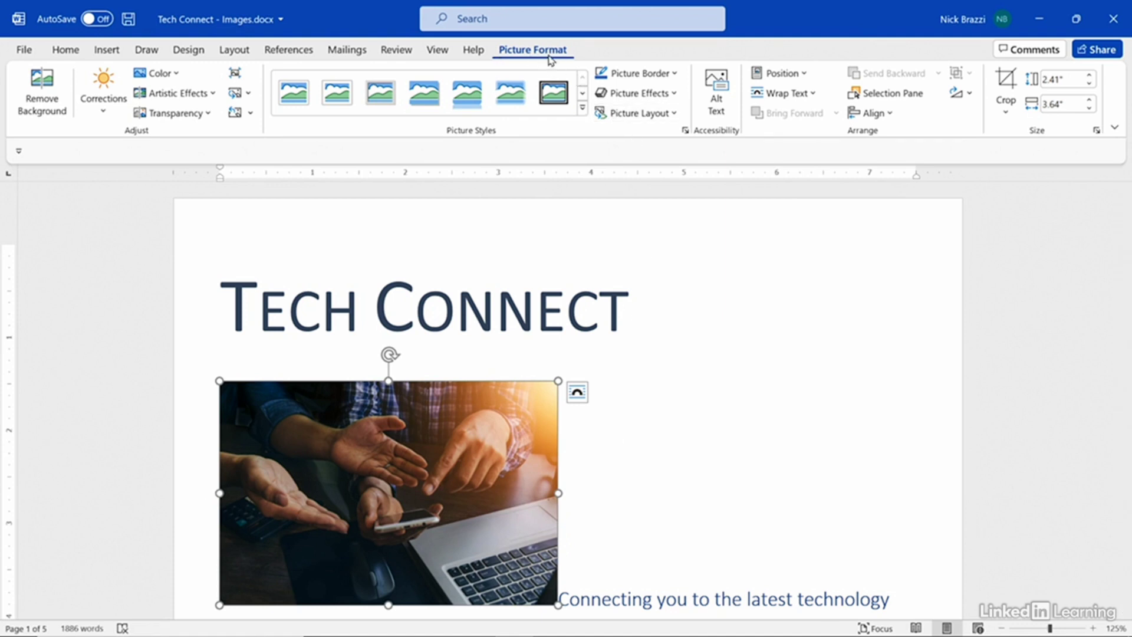
# Step: Try a metal-look frame style on the hands picture and undo it
pyautogui.click(642, 304)
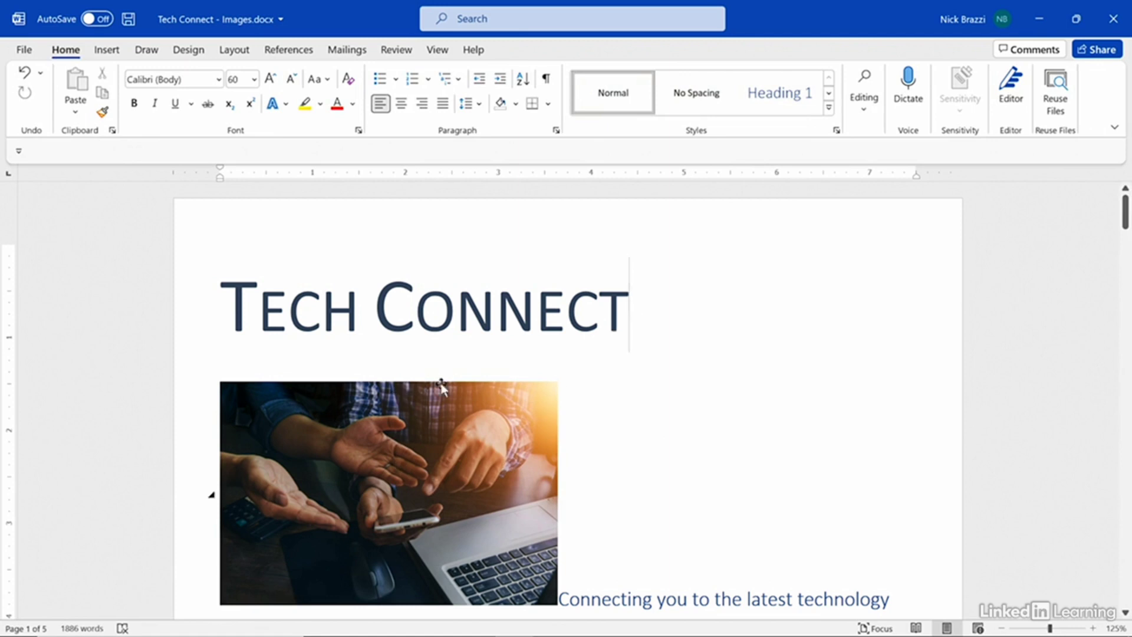
pyautogui.click(419, 441)
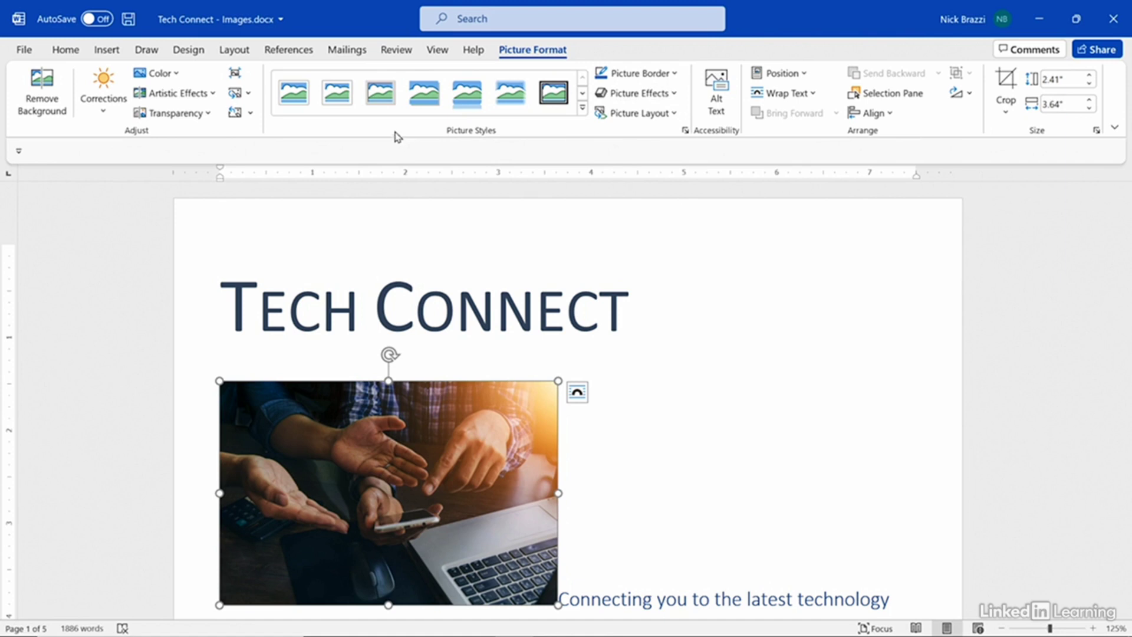
pyautogui.click(381, 93)
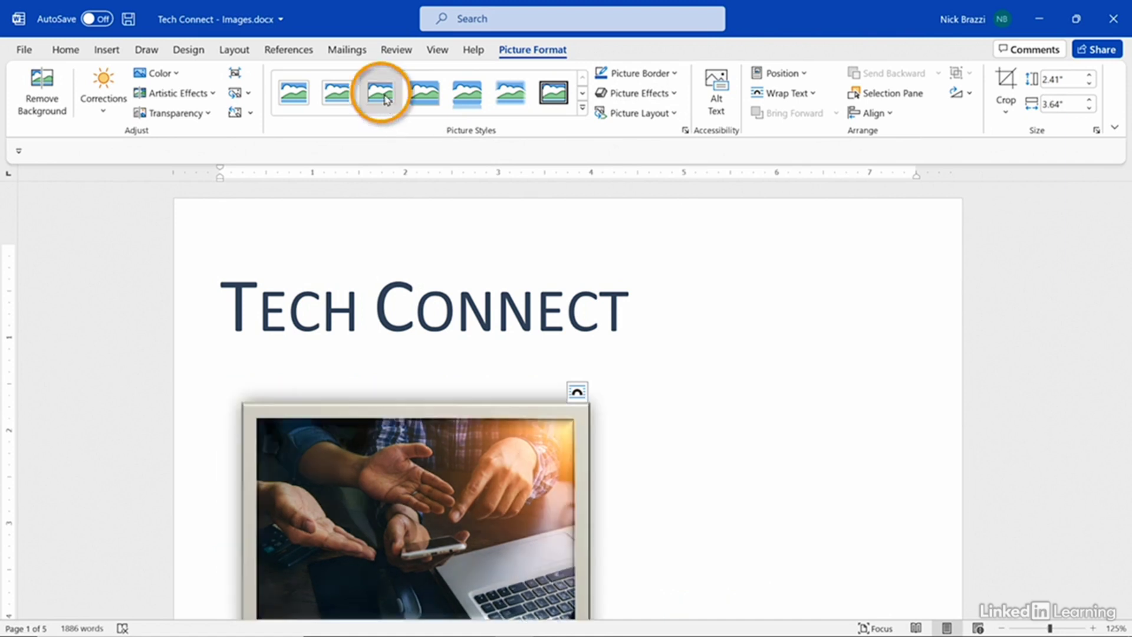
pyautogui.click(384, 96)
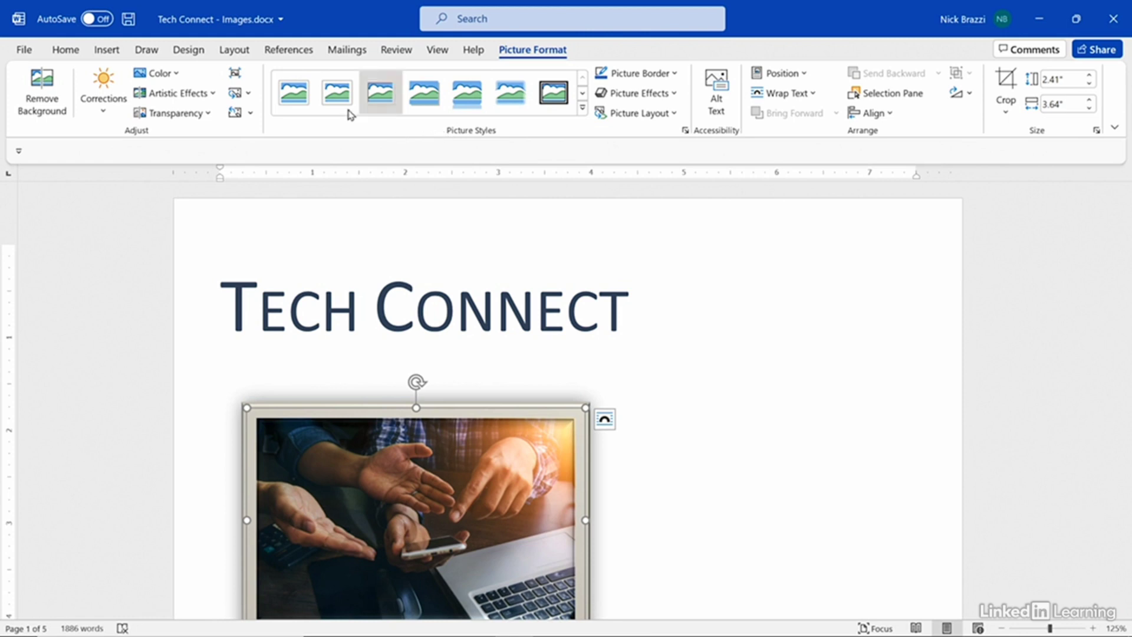
pyautogui.click(75, 52)
pyautogui.click(25, 73)
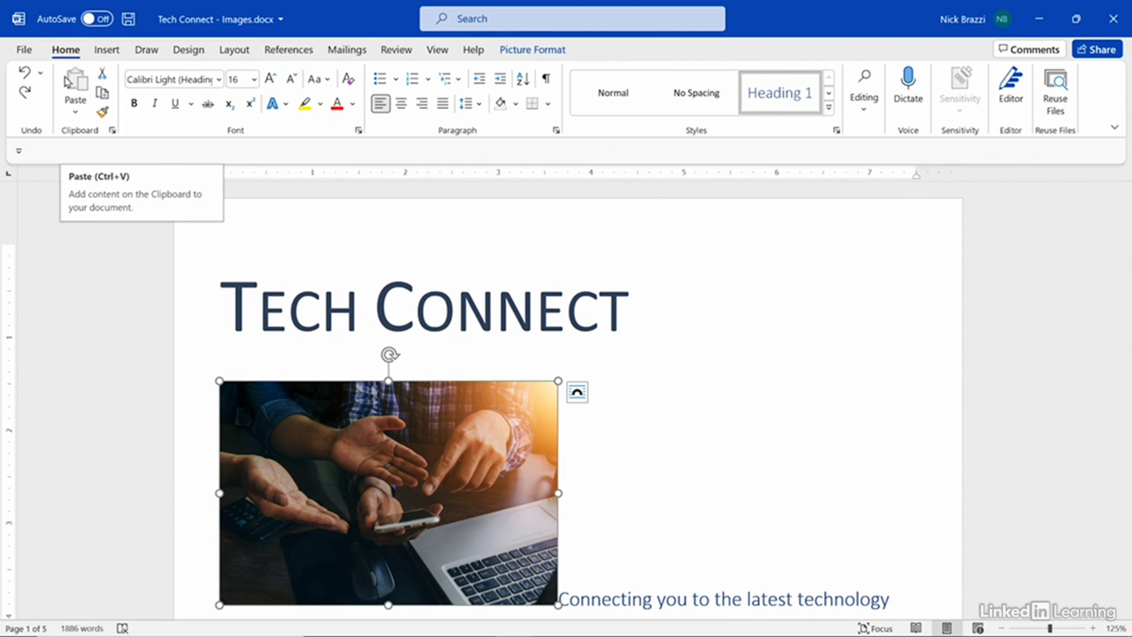
# Step: Shrink the program window to check the condensed Arrange options for the picture, and maximize the window again
pyautogui.click(534, 54)
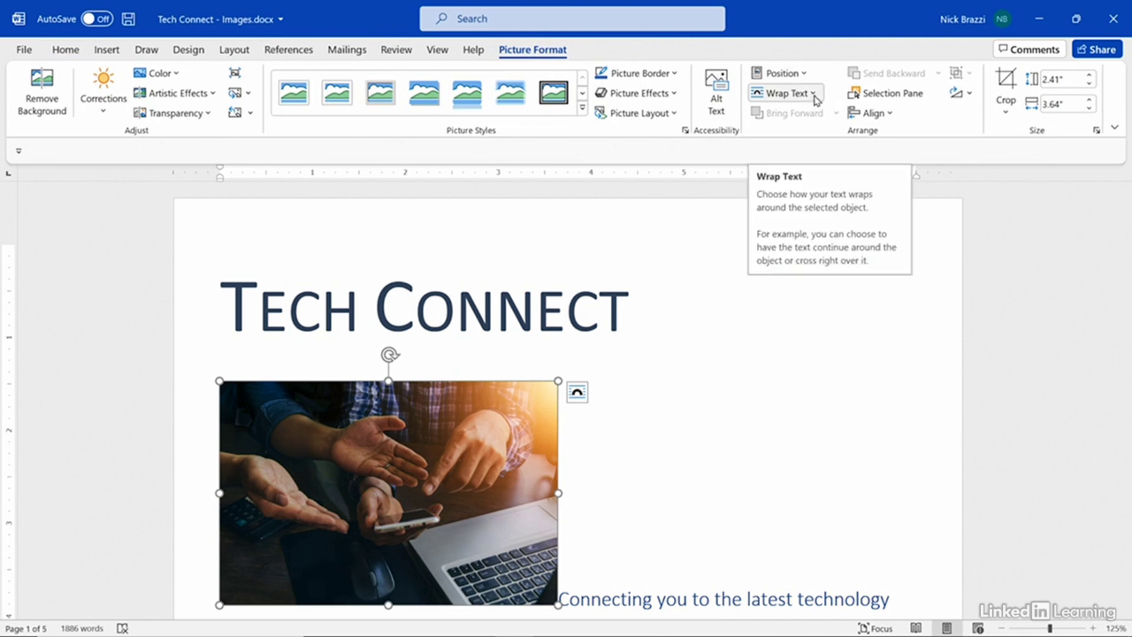
pyautogui.click(1076, 19)
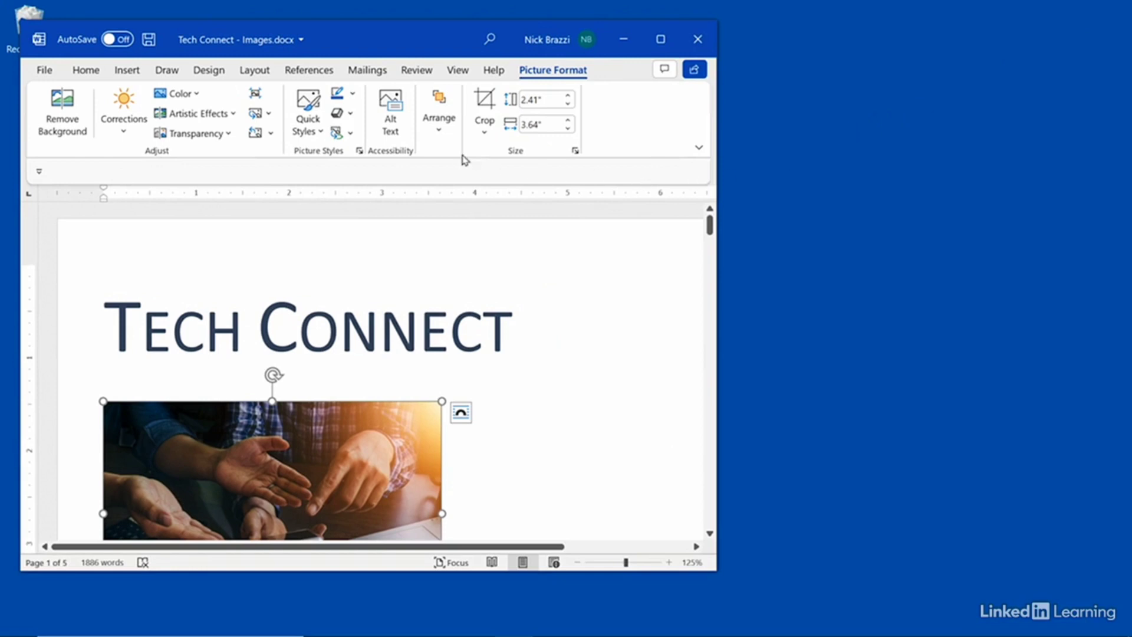
pyautogui.click(439, 115)
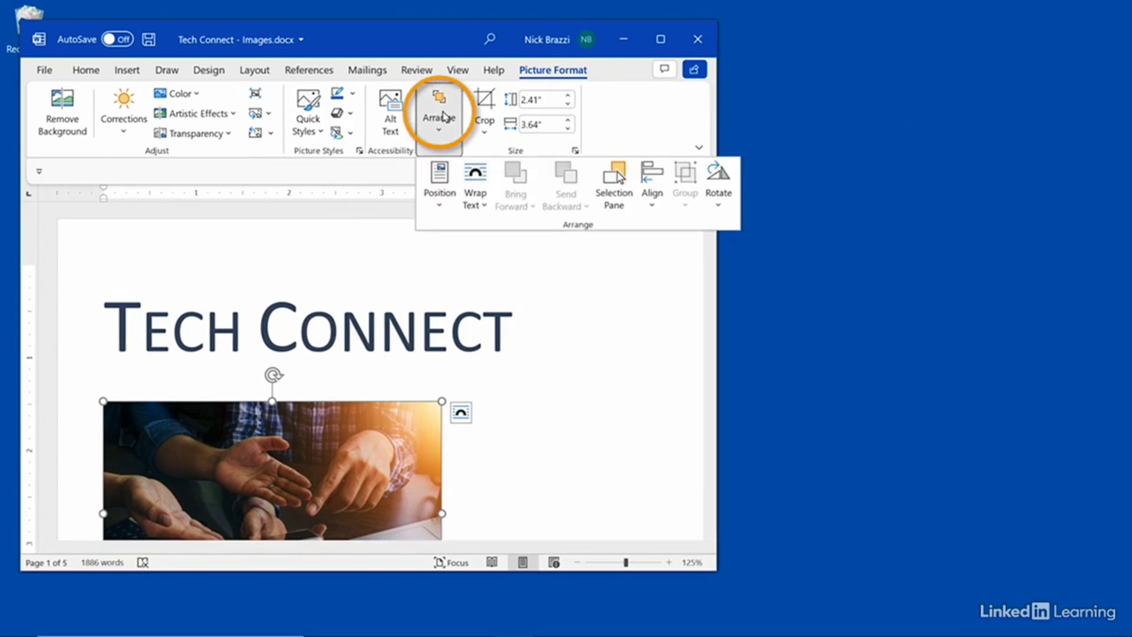
pyautogui.click(442, 116)
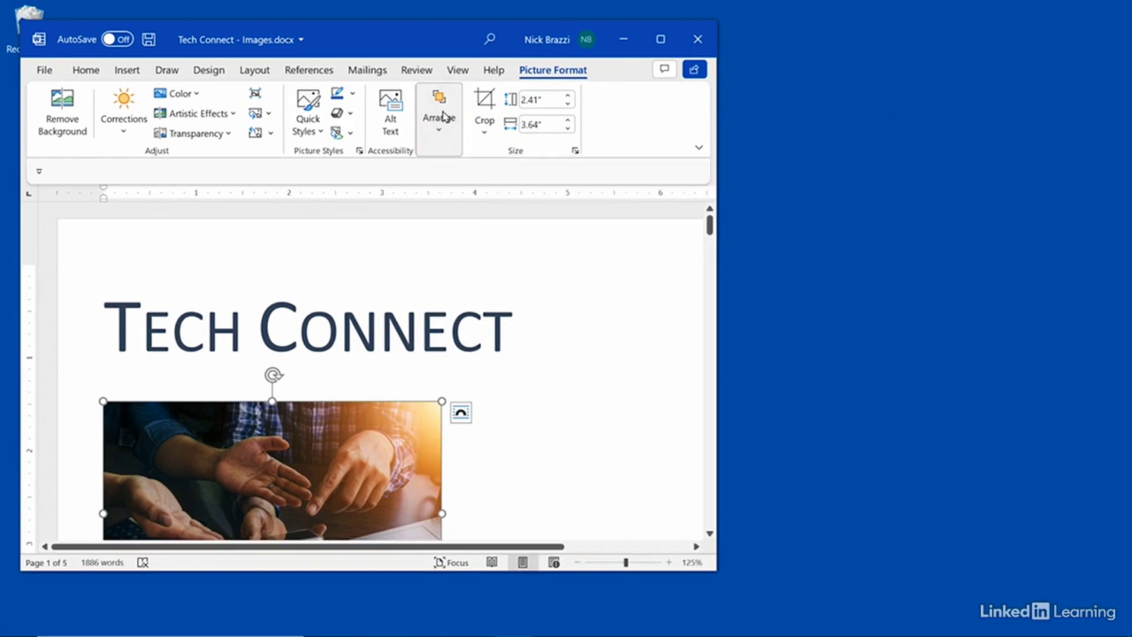
pyautogui.click(660, 40)
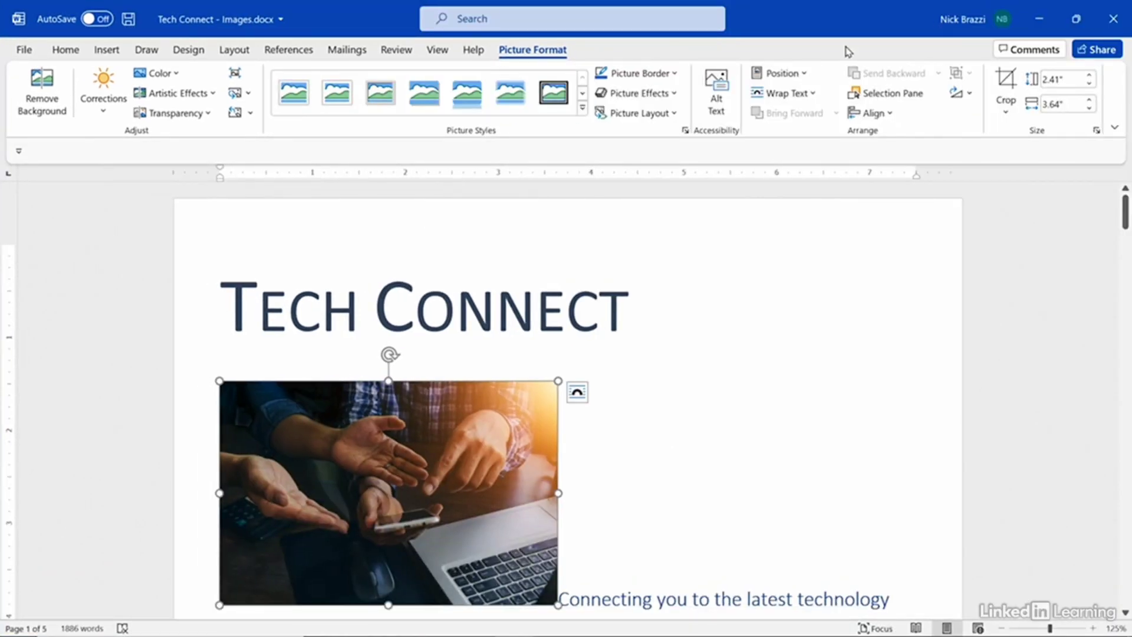
# Step: Review the text wrapping options and move the in-line hands picture into the first body paragraph, inside the word "Denver"
pyautogui.click(804, 94)
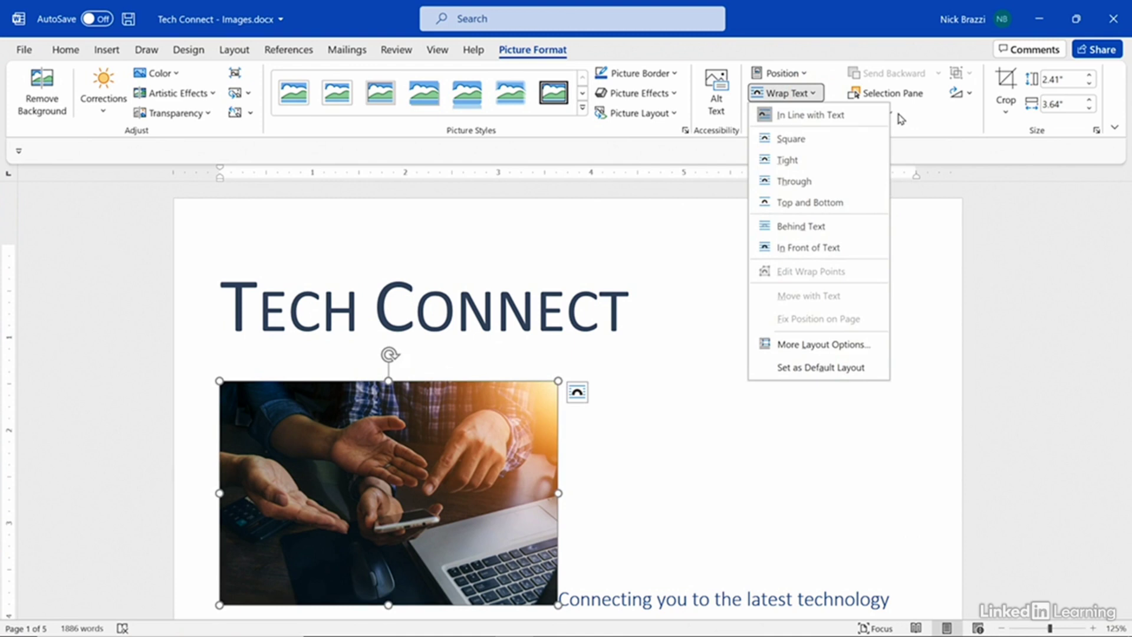
pyautogui.click(666, 389)
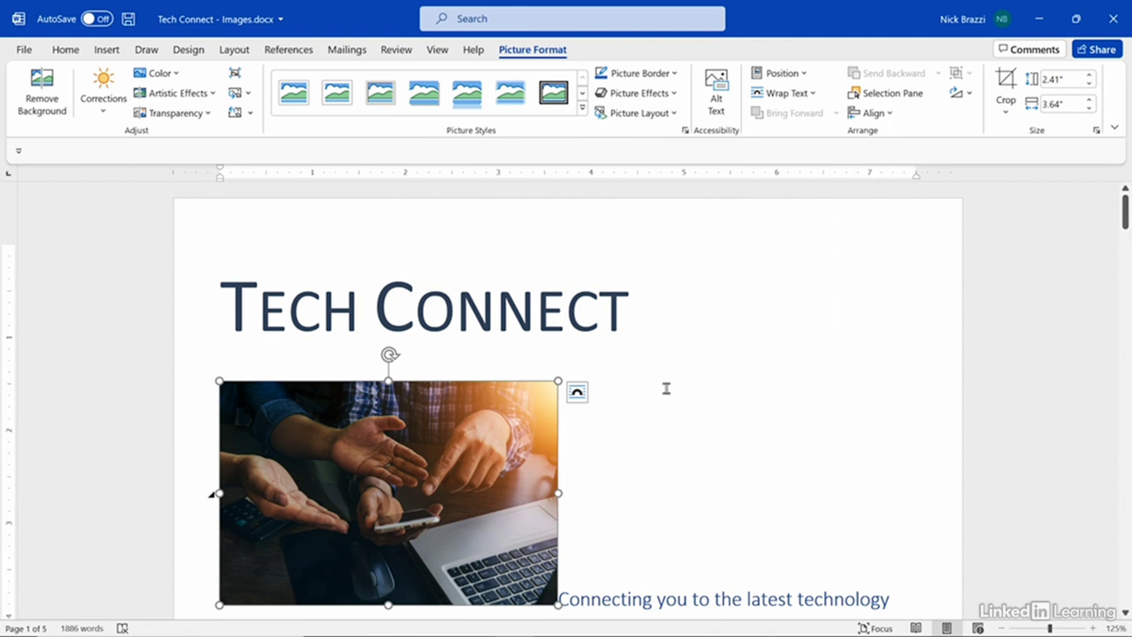
pyautogui.scroll(-5, 663, 390)
pyautogui.moveTo(374, 256); pyautogui.dragTo(443, 447)
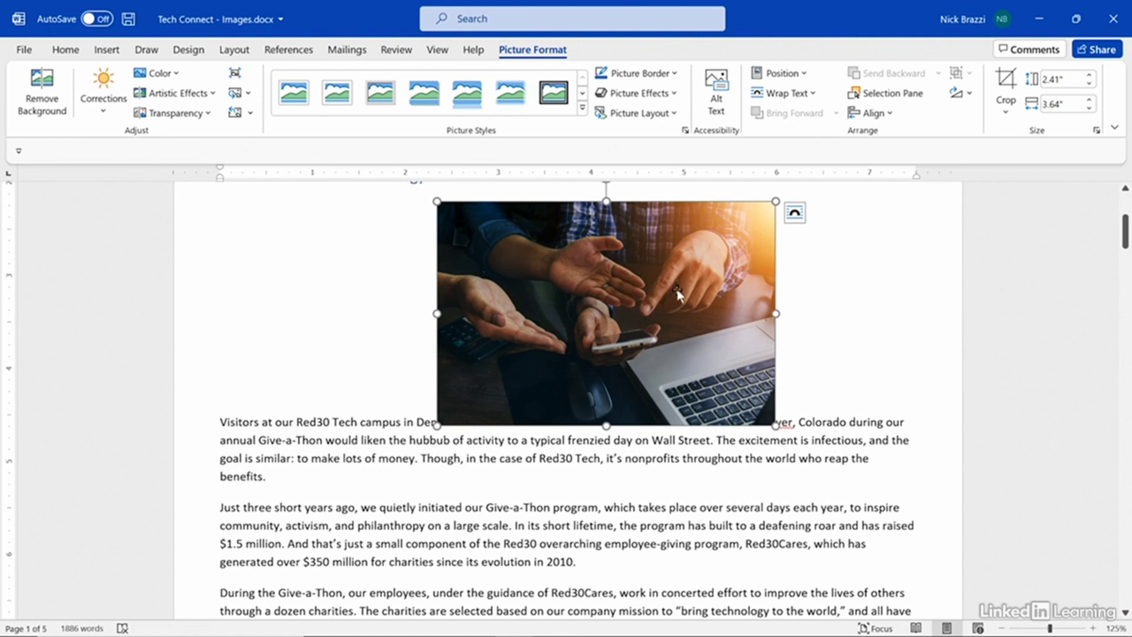
# Step: Set the hands picture's text wrapping to Square and move it into the second and third body paragraphs with text on both sides
pyautogui.click(812, 95)
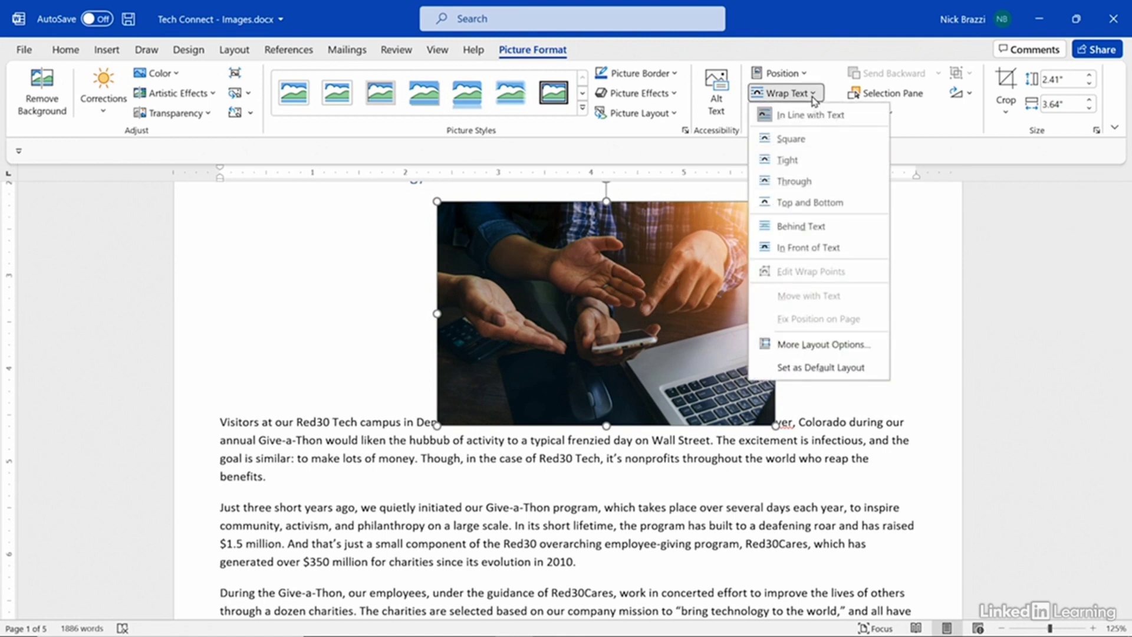
pyautogui.click(793, 138)
pyautogui.moveTo(619, 318); pyautogui.dragTo(480, 372)
# Step: Set the hands picture's text wrapping to Top and Bottom and move it to the middle between the first and second body paragraphs
pyautogui.click(790, 95)
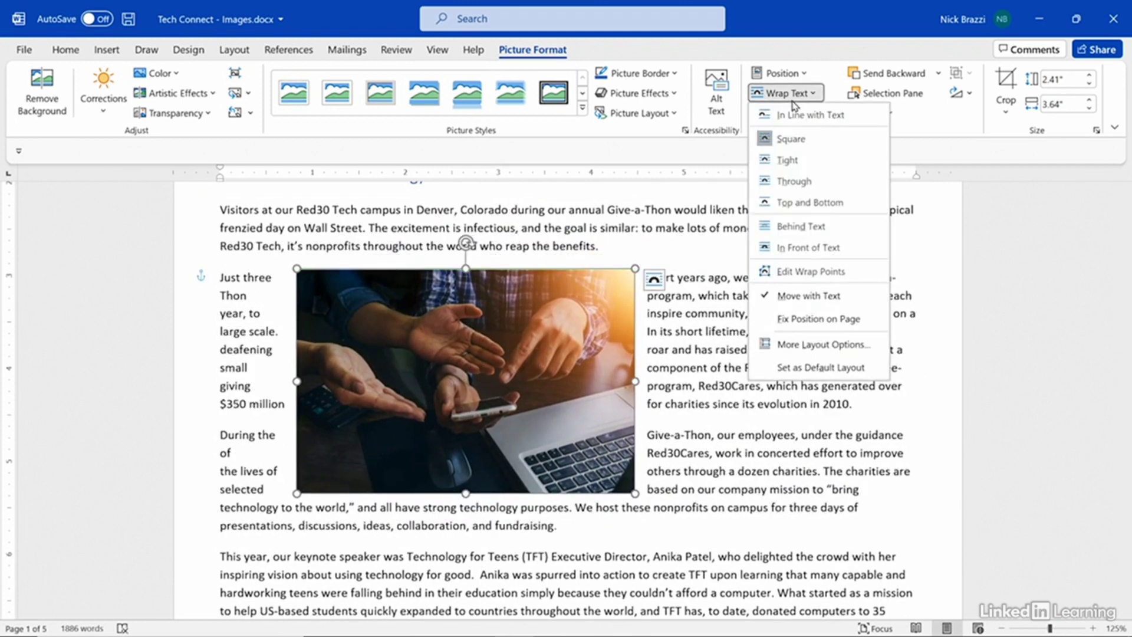
pyautogui.click(809, 202)
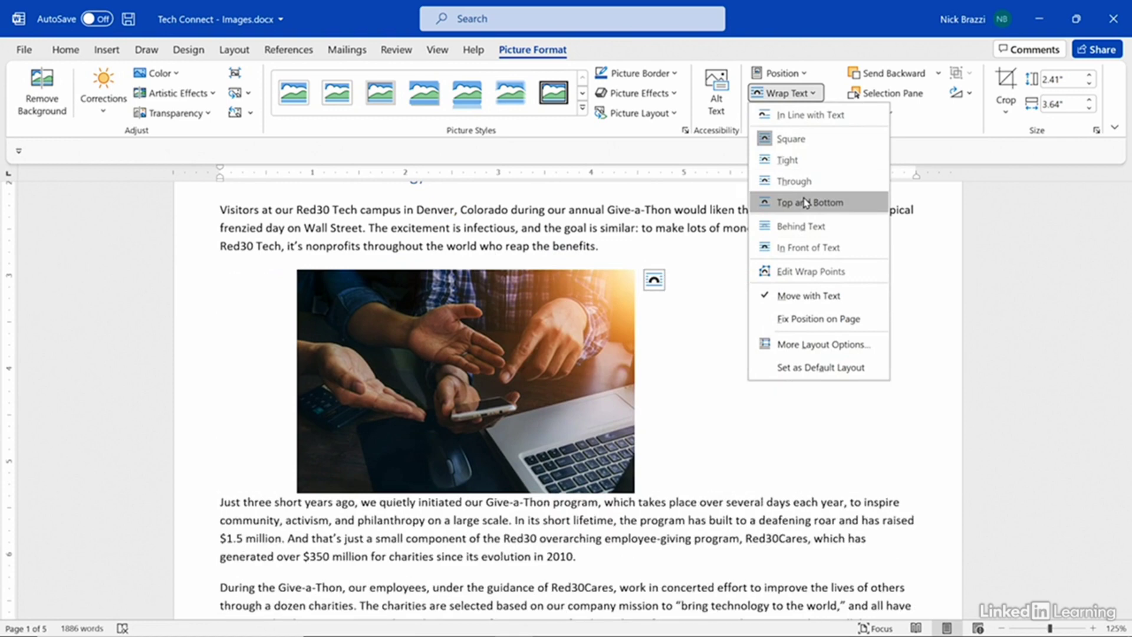
pyautogui.moveTo(453, 370); pyautogui.dragTo(535, 367)
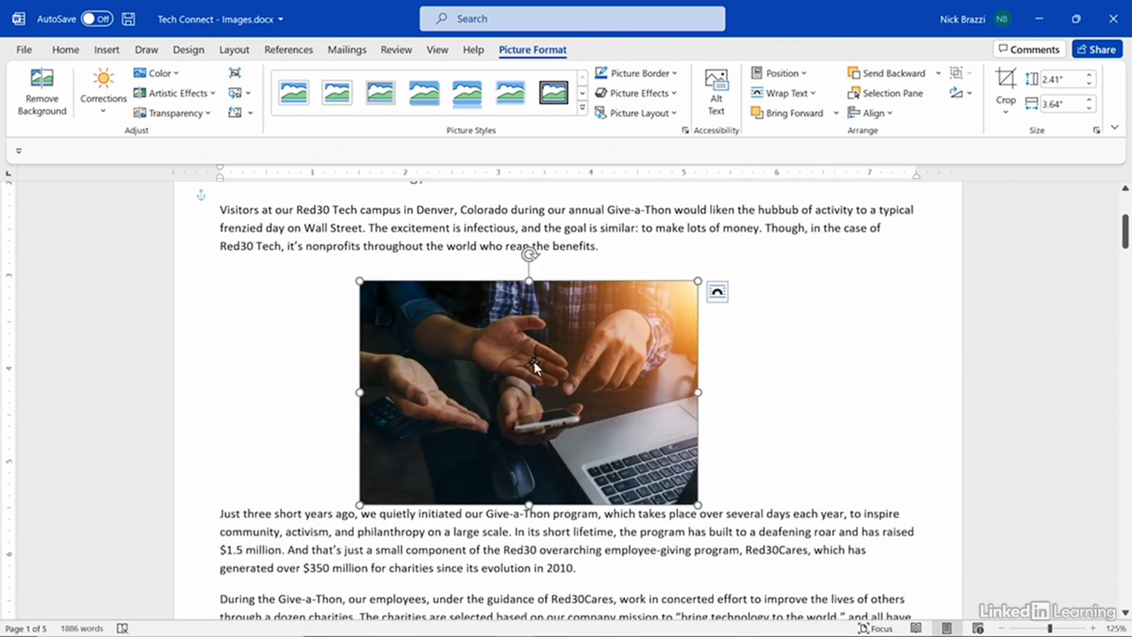
# Step: Check the picture's placement on the first page and set its text wrapping back to In Line with Text
pyautogui.click(787, 94)
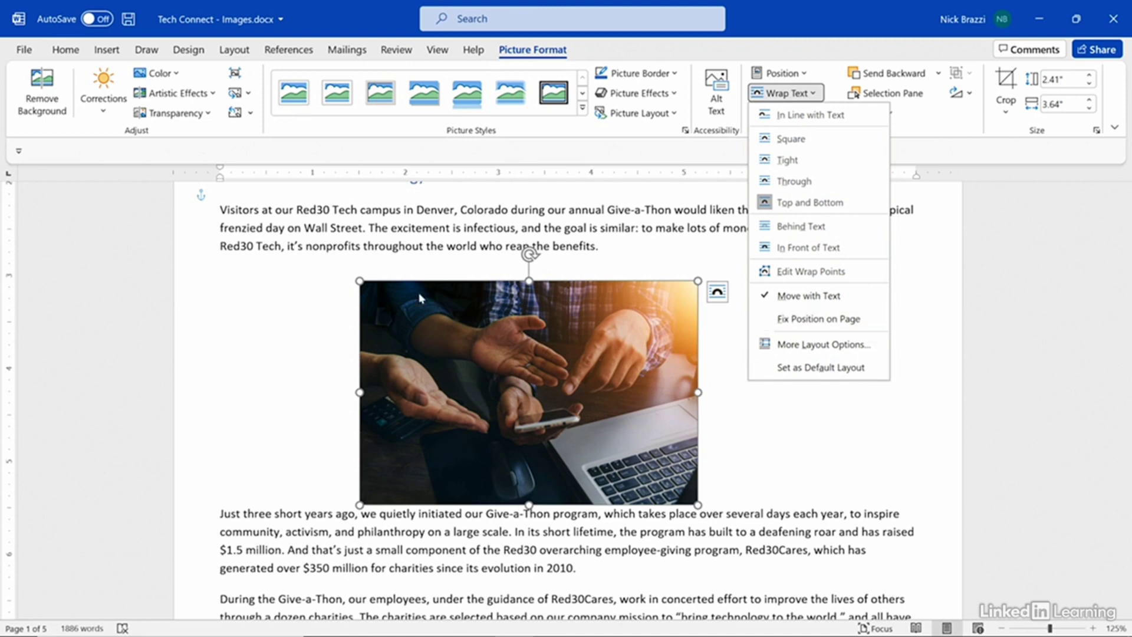
pyautogui.click(283, 225)
pyautogui.scroll(-1, 283, 225)
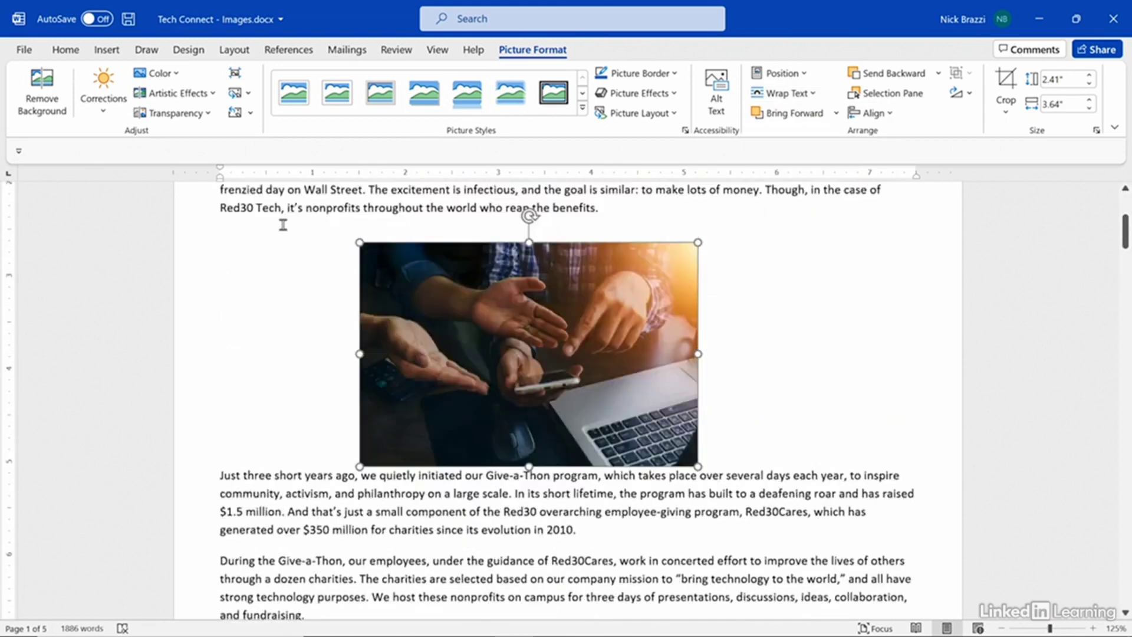
pyautogui.scroll(6, 283, 223)
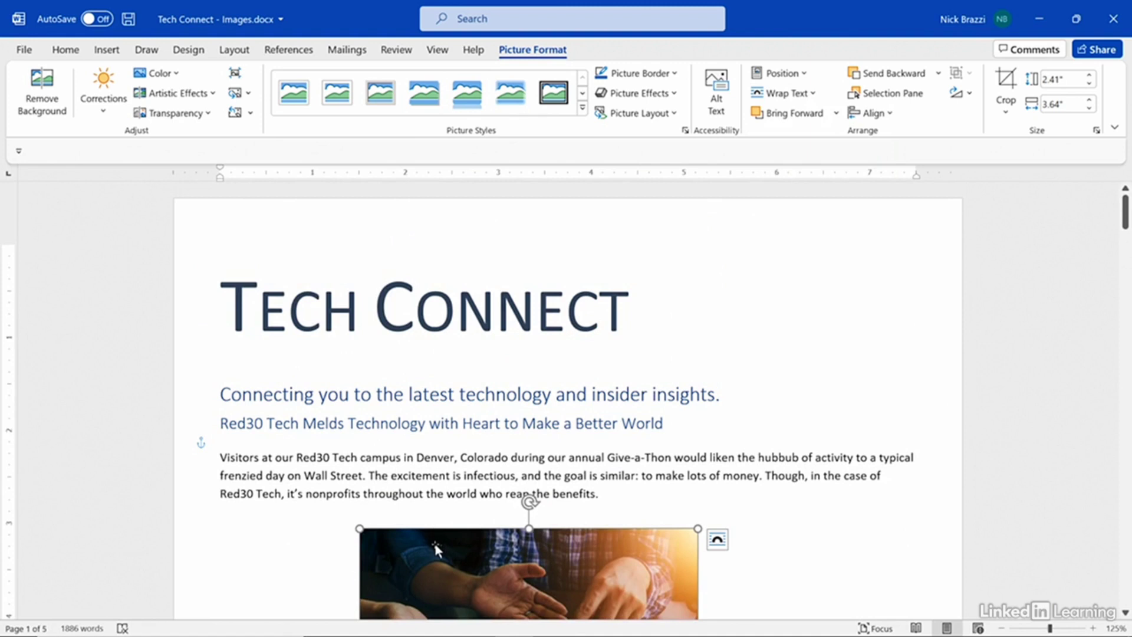
pyautogui.click(789, 93)
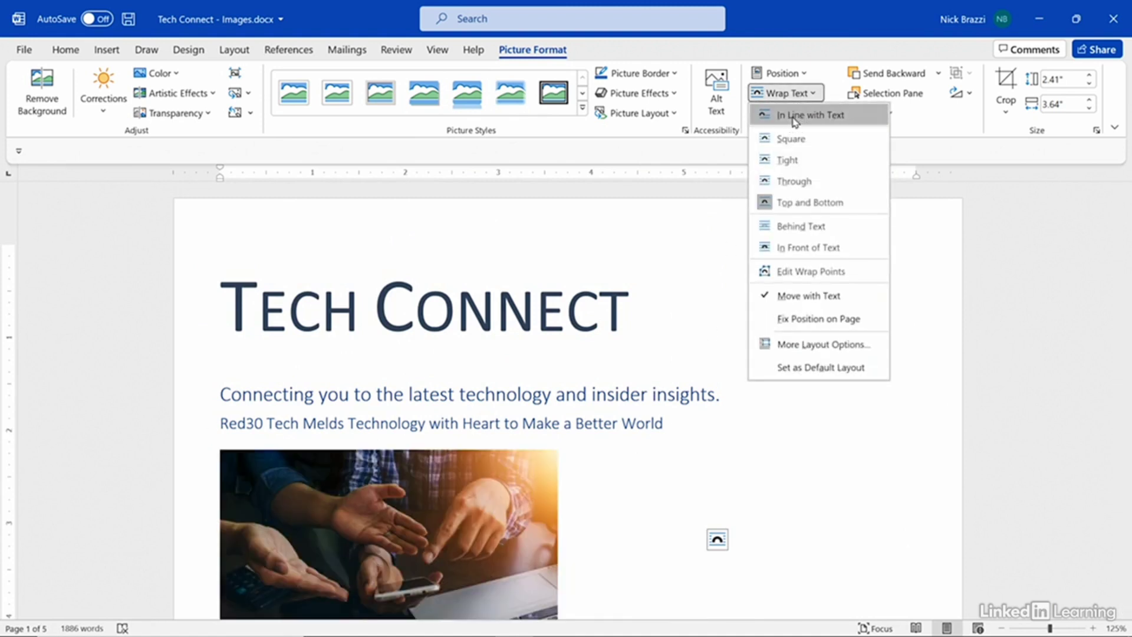
pyautogui.click(795, 115)
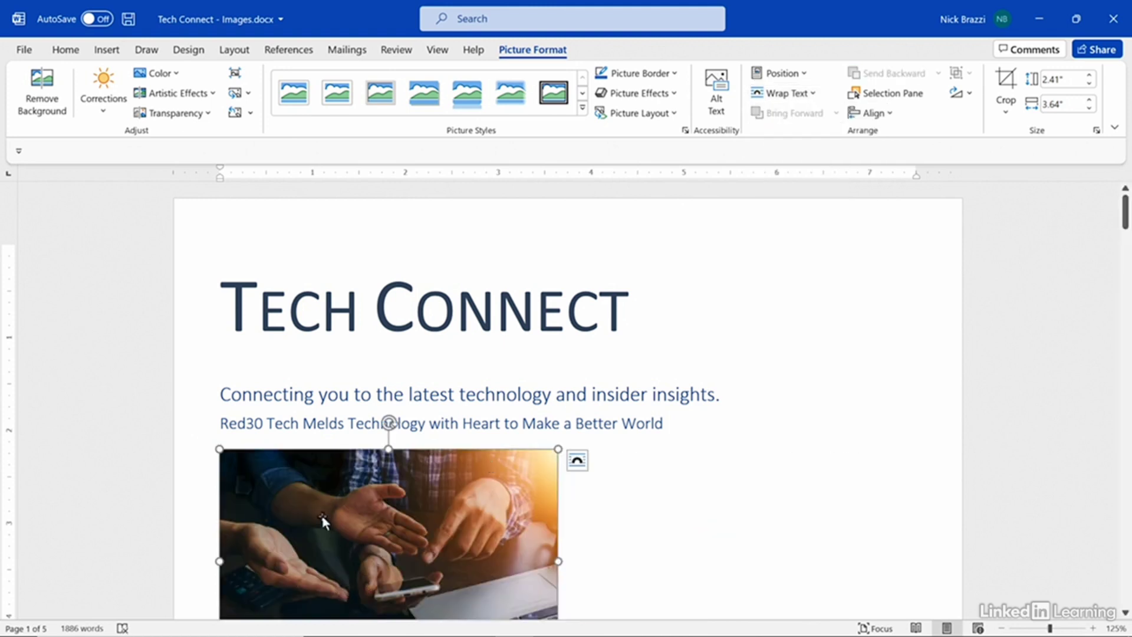
# Step: Move the in-line hands picture before the heading "Connecting you to the latest technology and insider insights." and put that heading on its own line below
pyautogui.moveTo(323, 514); pyautogui.dragTo(220, 393)
pyautogui.scroll(-3, 727, 553)
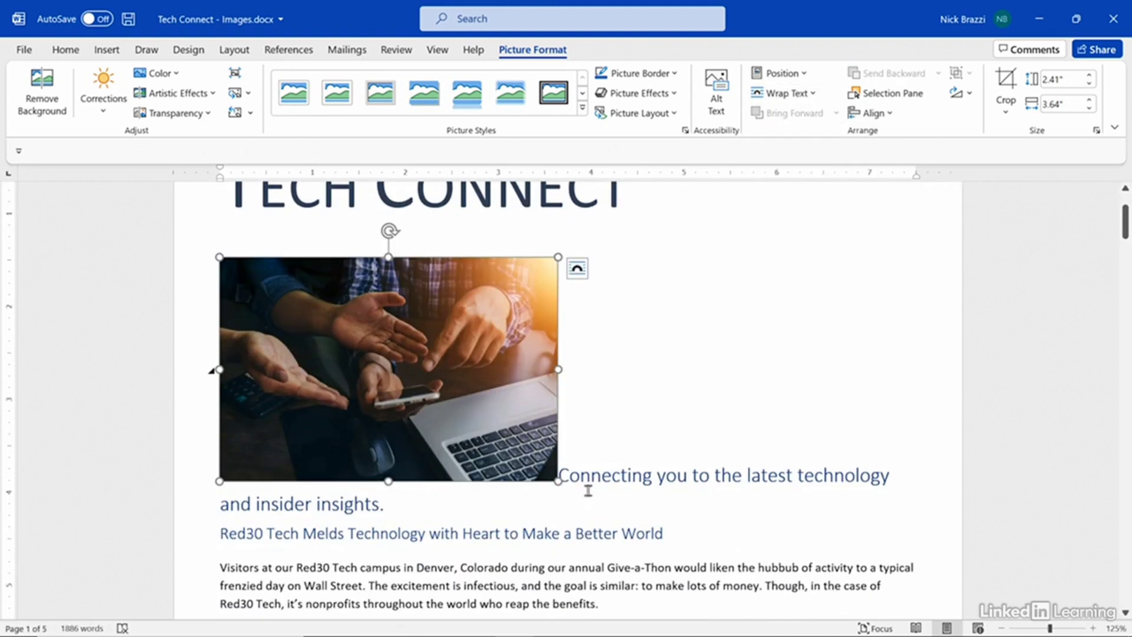
pyautogui.click(561, 474)
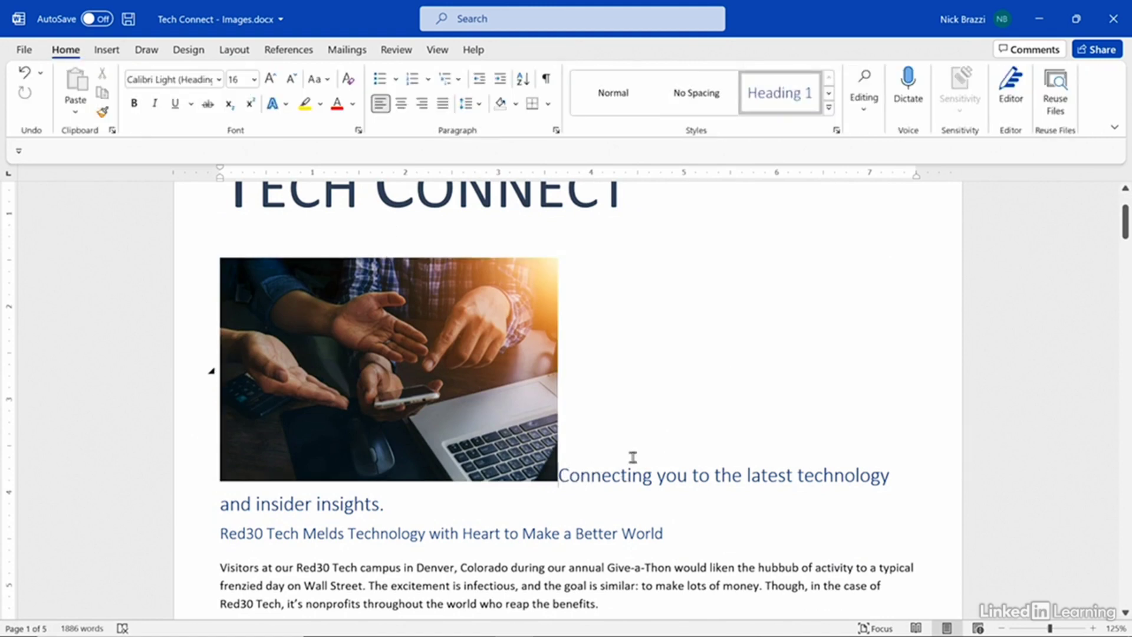
pyautogui.press('Return')
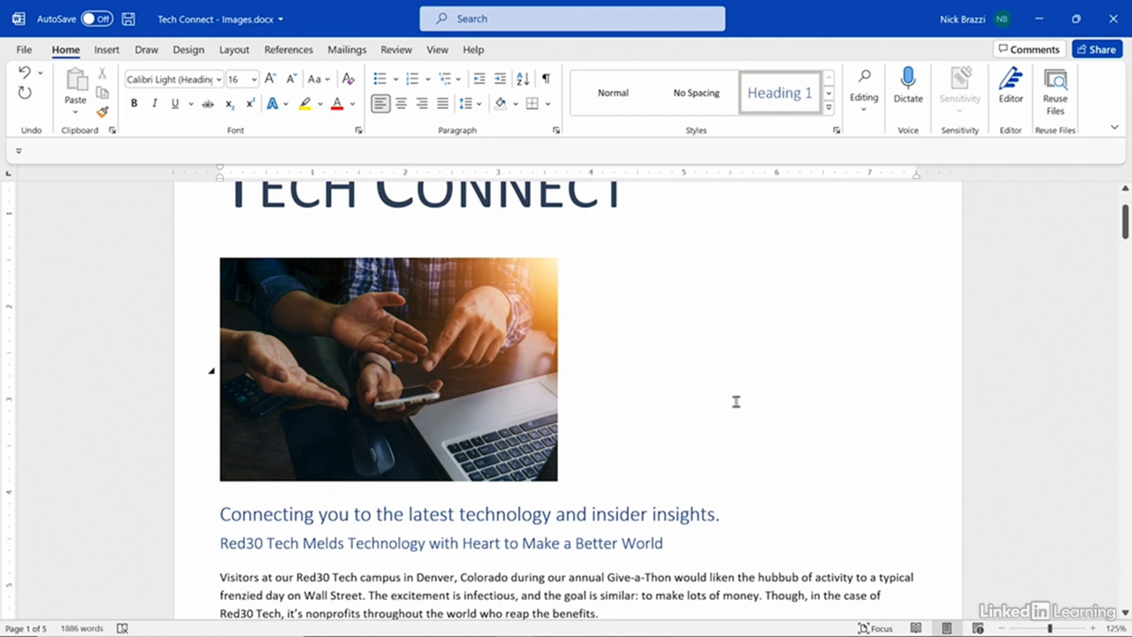
# Step: Review the hands picture's layout options and close them without changing the wrapping
pyautogui.click(442, 396)
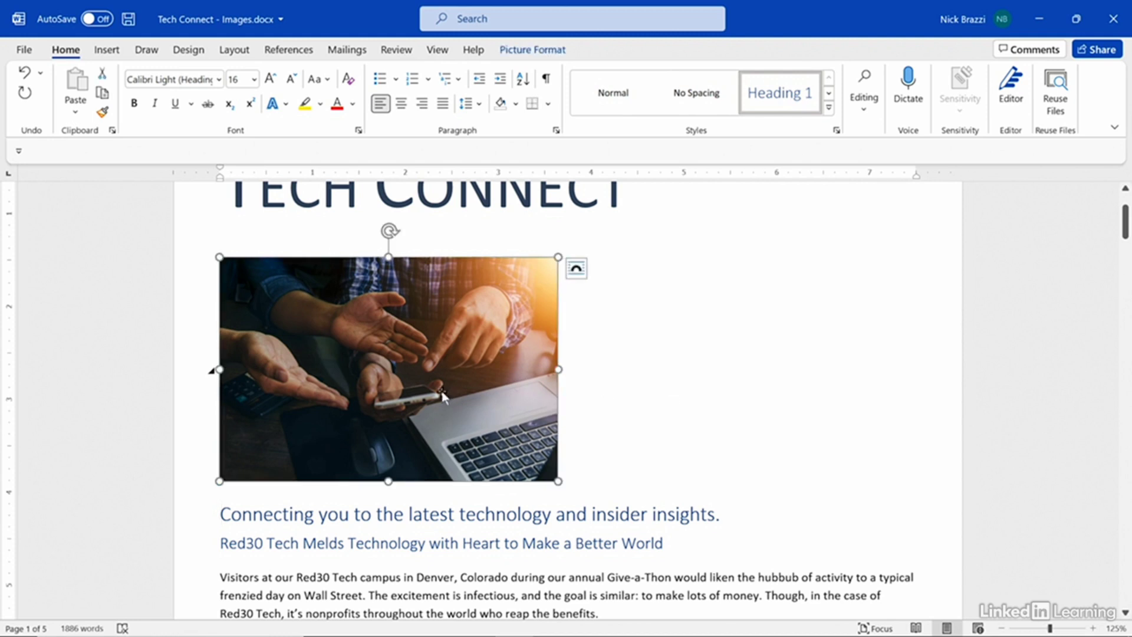
pyautogui.click(577, 272)
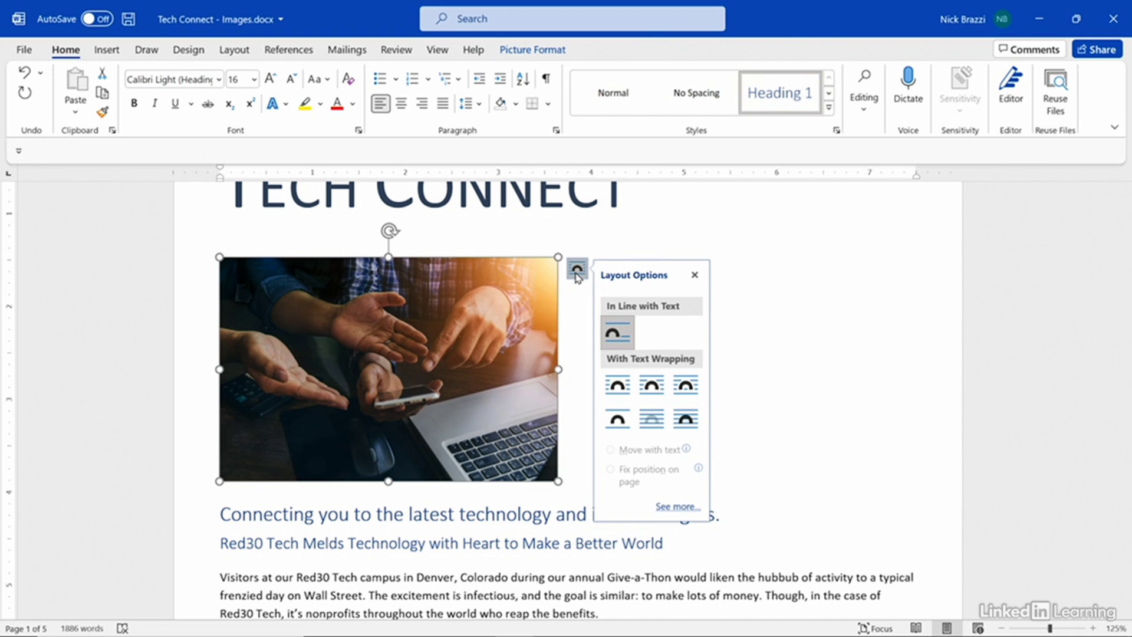
pyautogui.click(735, 286)
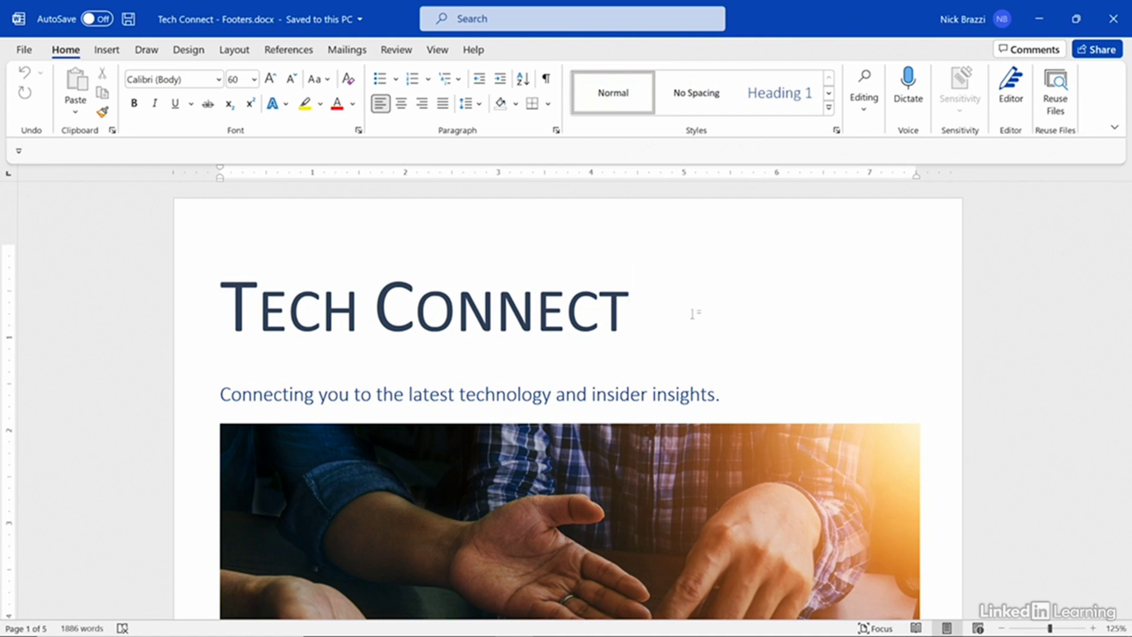
# Step: Add the header text "Red30 Tech Connect Newsletter" on the first page and return to the document body
pyautogui.doubleClick(556, 222)
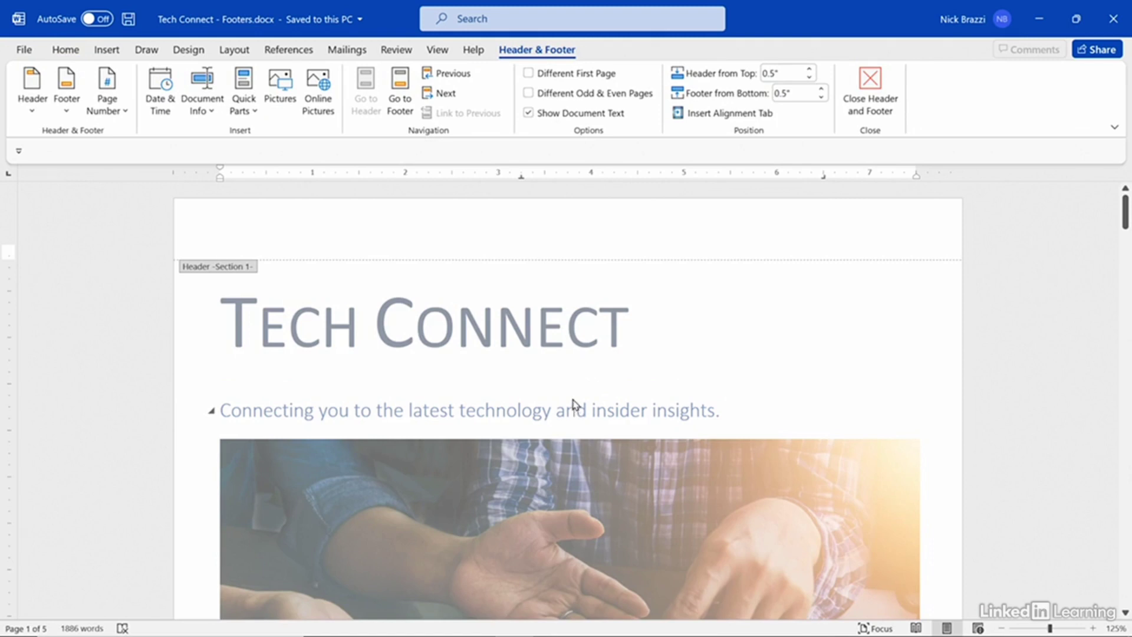
pyautogui.write('Red')
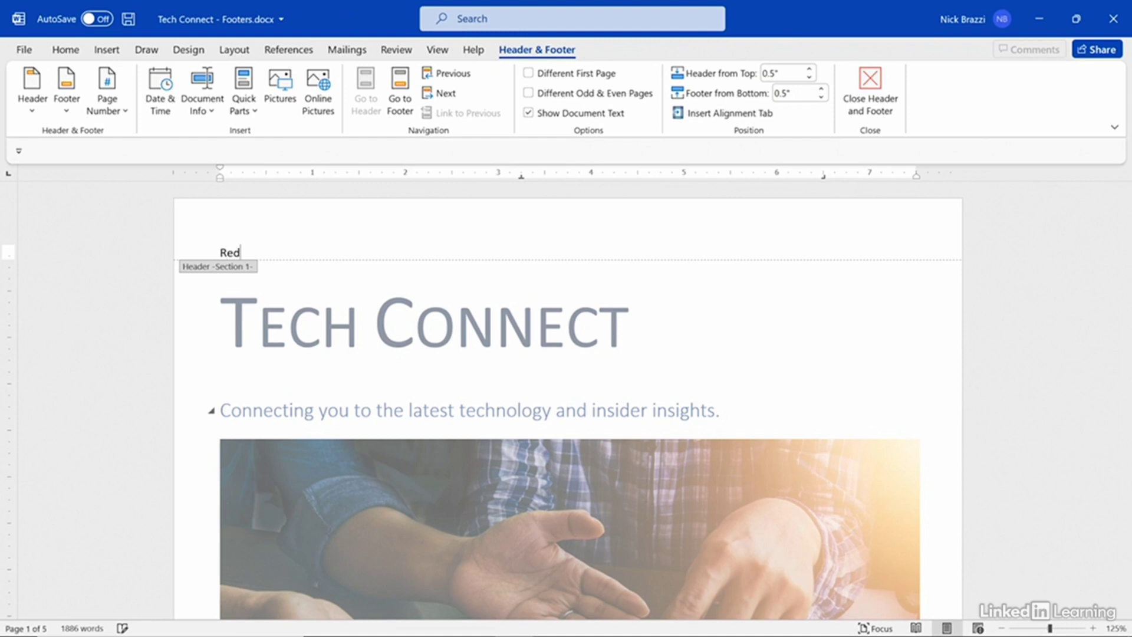
pyautogui.write('30 Tech Connect New')
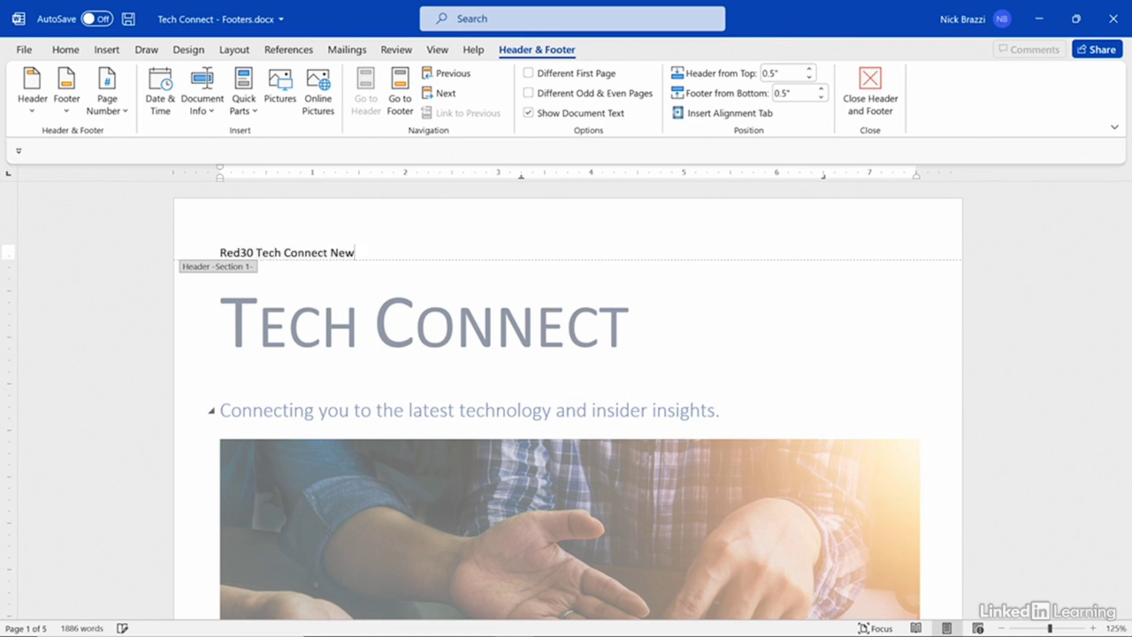
pyautogui.write('sletter')
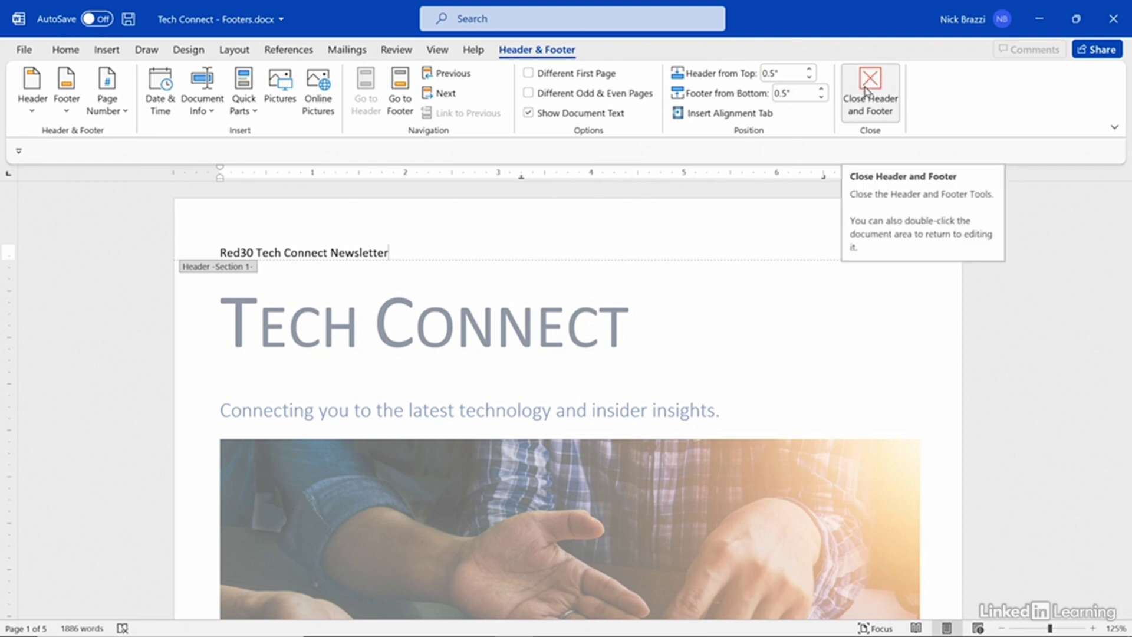
pyautogui.doubleClick(667, 287)
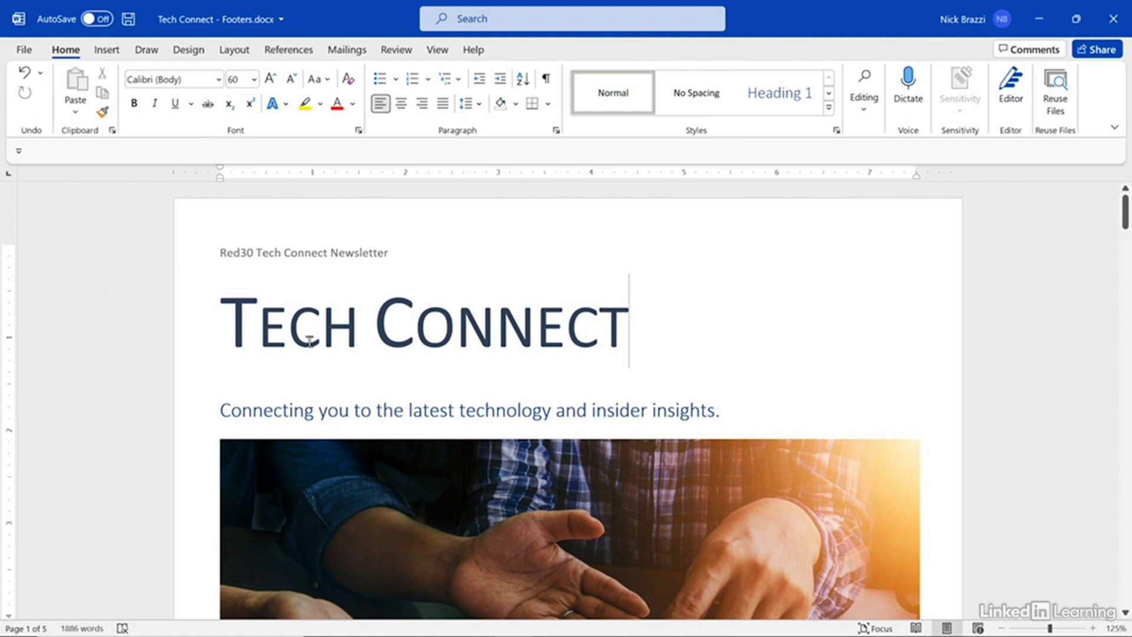
# Step: Open the footer at the end of page 2 and insert a centred Plain Number 2 page number at the bottom of the page
pyautogui.scroll(-13, 309, 341)
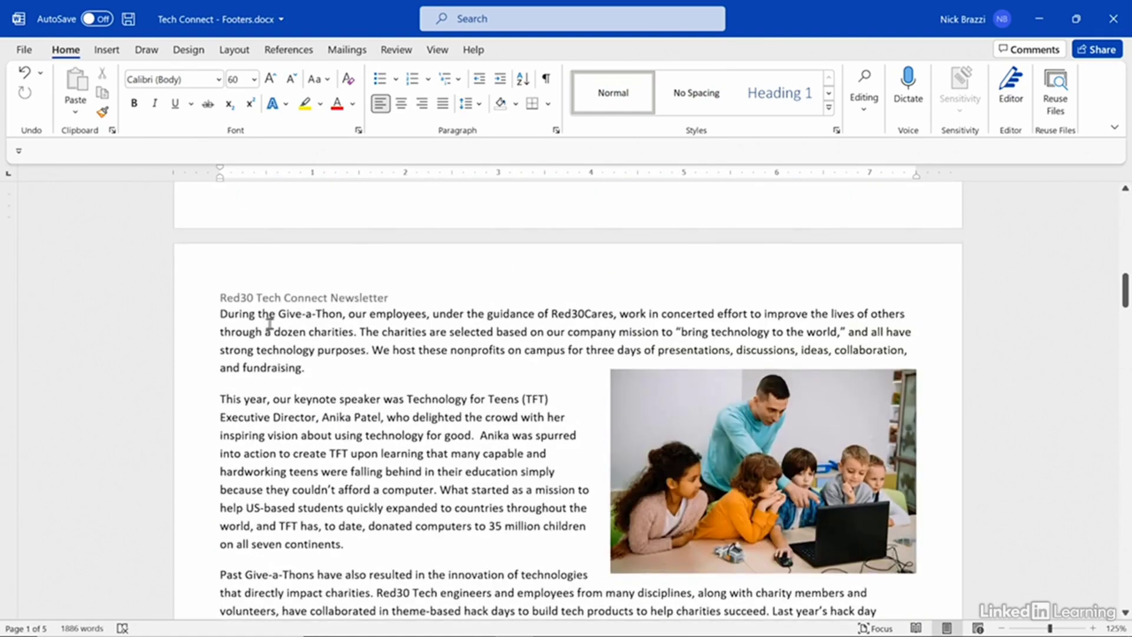
pyautogui.scroll(-13, 280, 309)
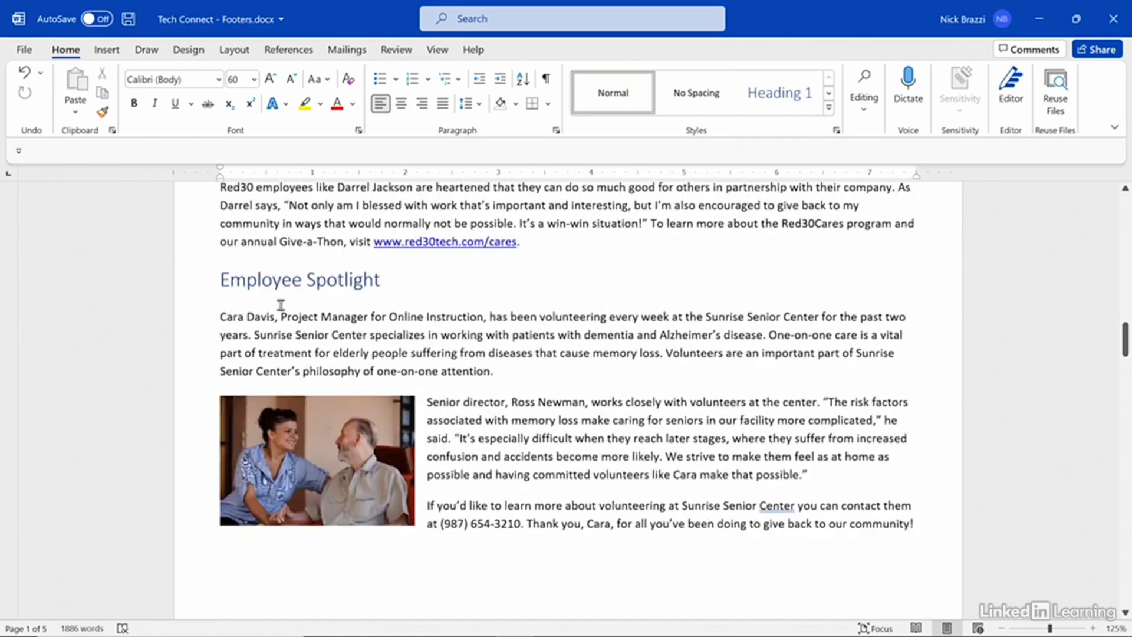
pyautogui.scroll(-7, 281, 305)
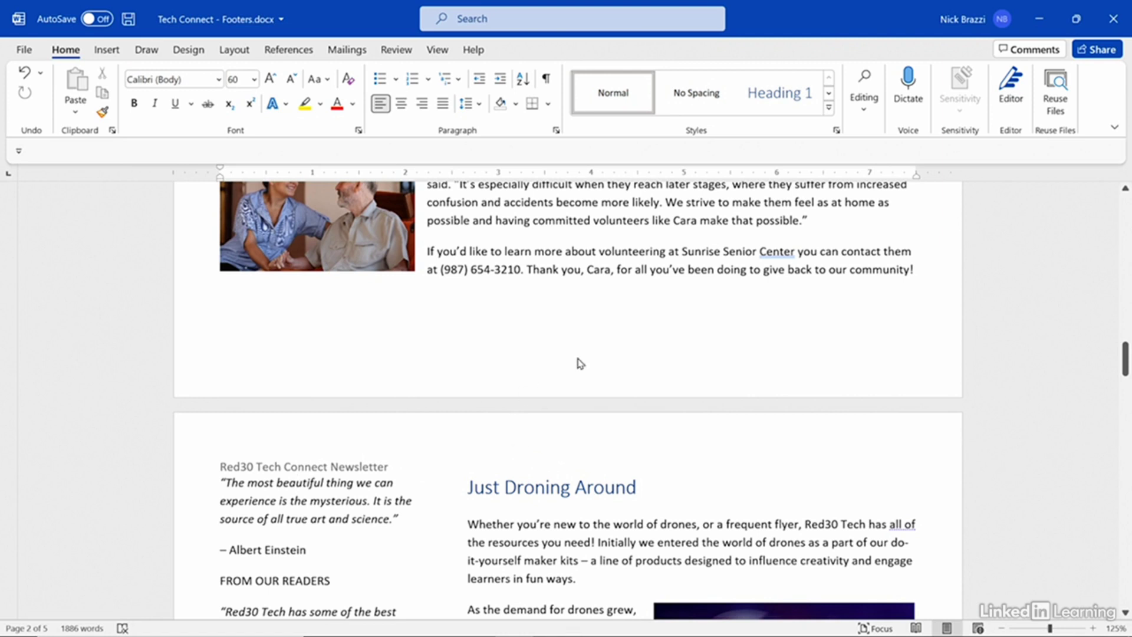
pyautogui.doubleClick(556, 371)
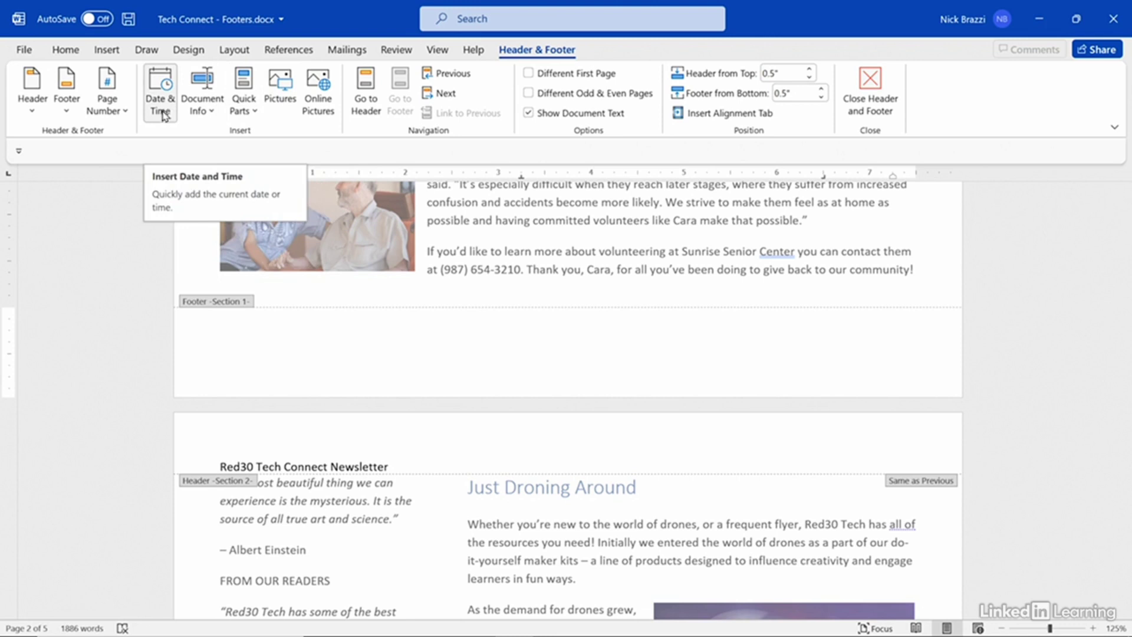
pyautogui.click(106, 115)
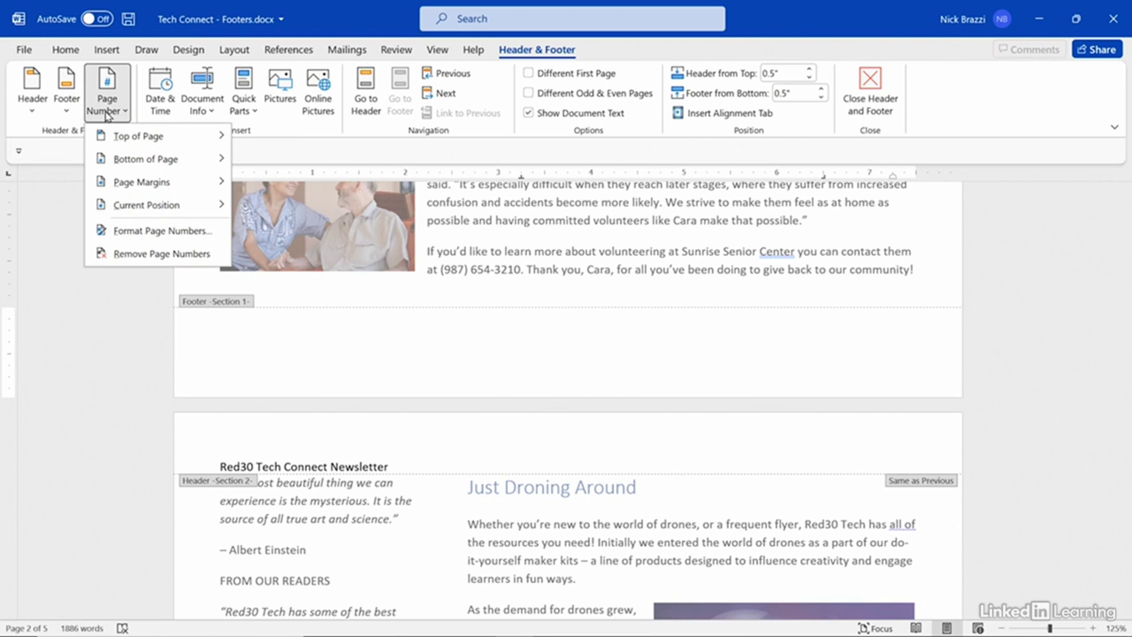
pyautogui.click(120, 164)
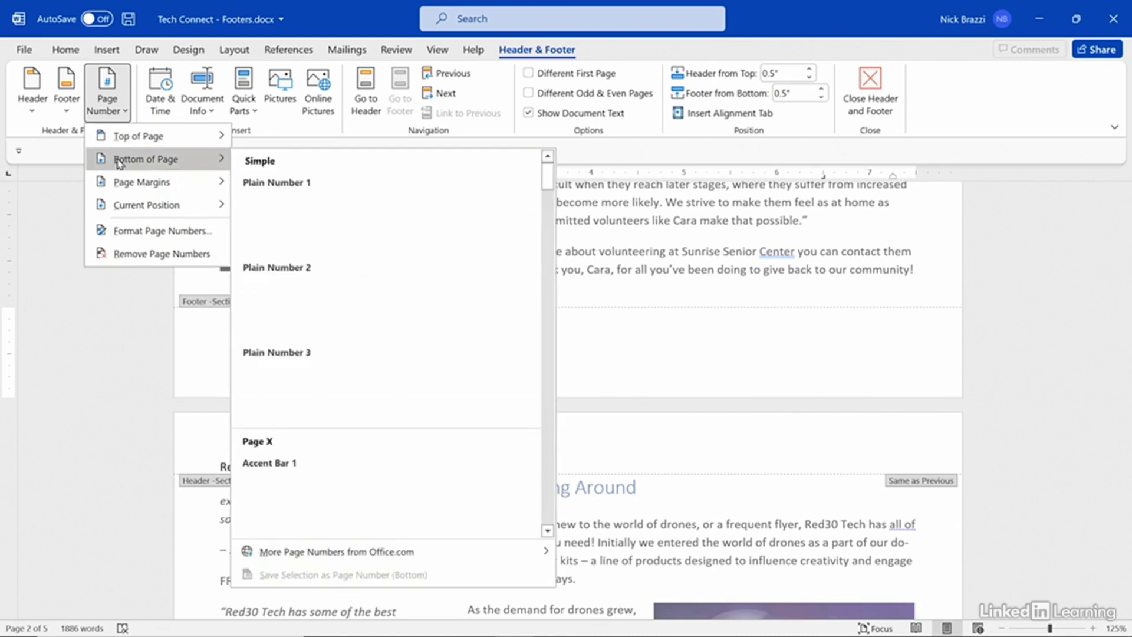
pyautogui.click(349, 298)
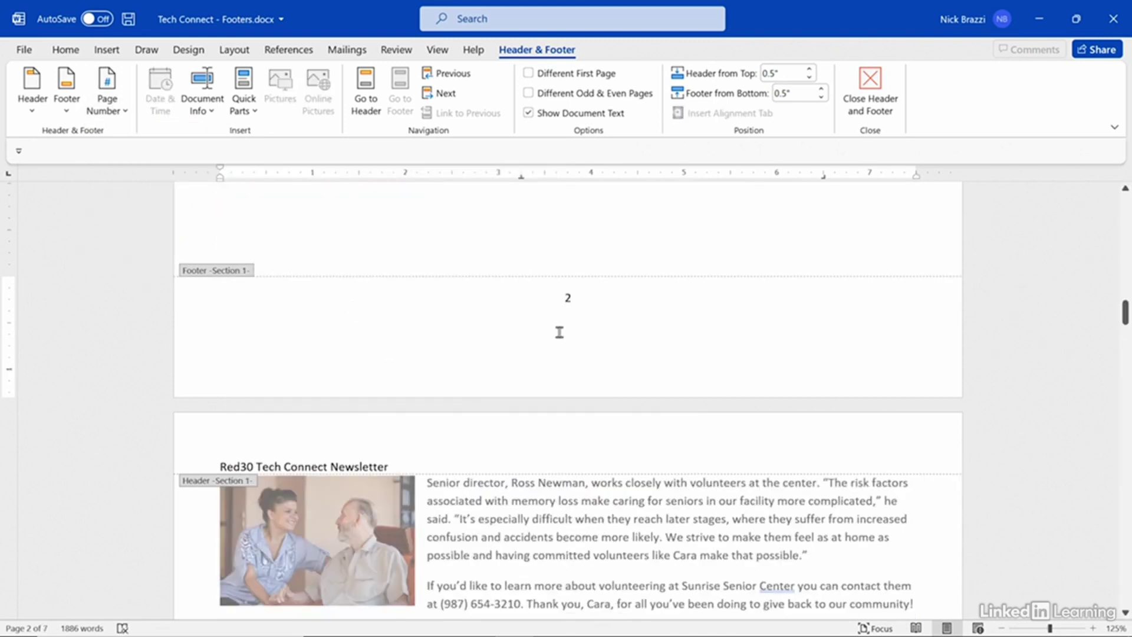
# Step: Check the page numbers in the footers and turn on Different First Page for section 1's header and footer
pyautogui.scroll(-10, 560, 332)
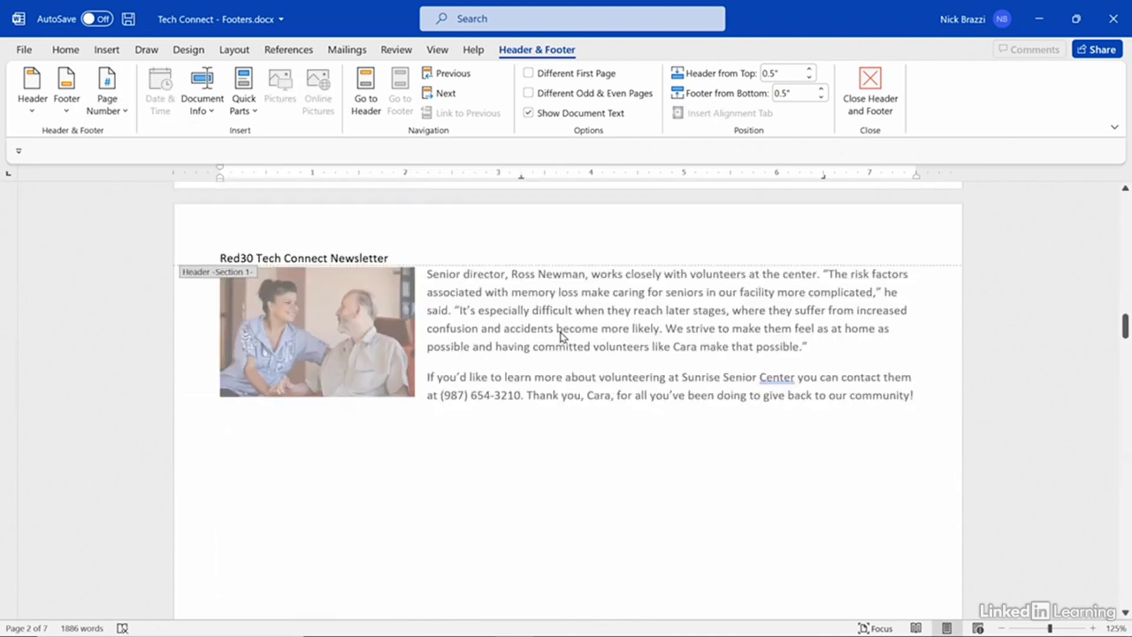
pyautogui.scroll(-4, 561, 330)
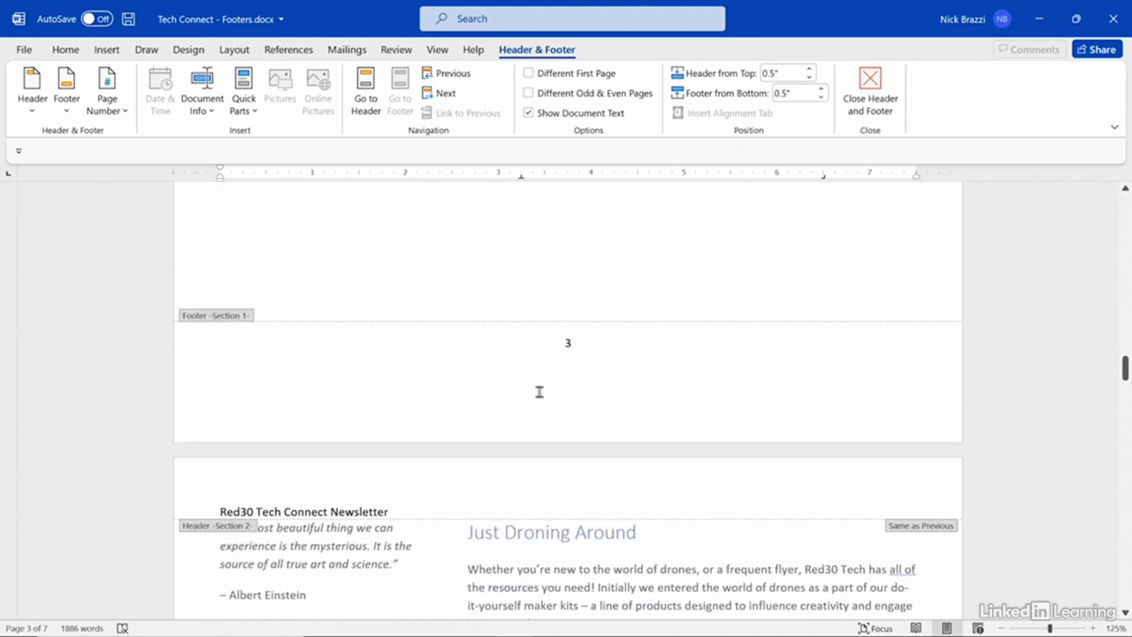
pyautogui.scroll(18, 571, 398)
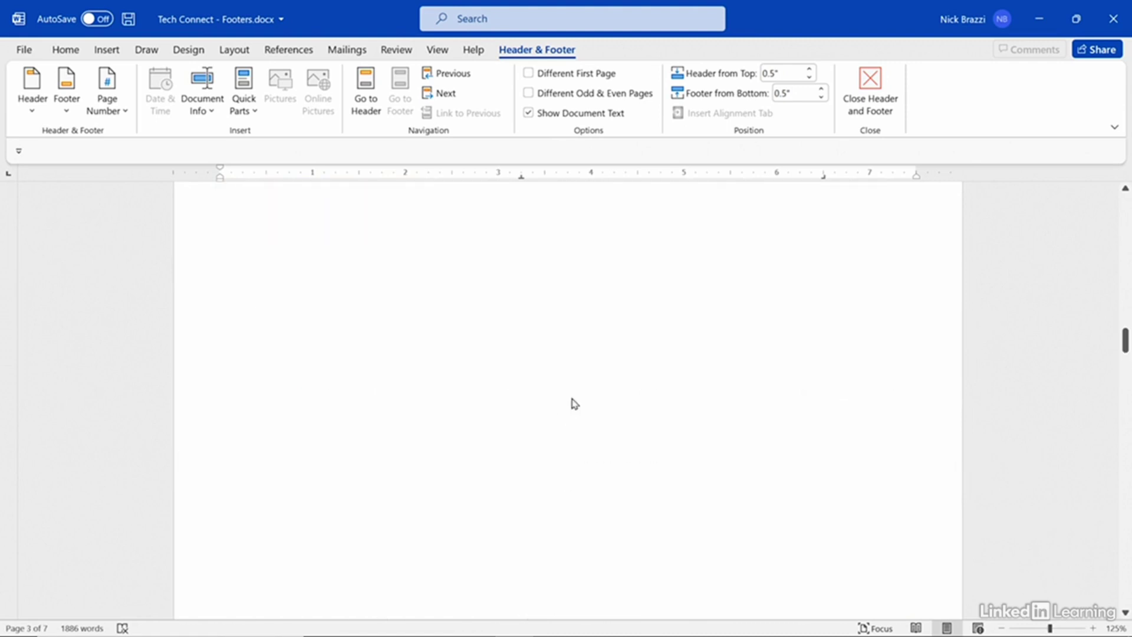
pyautogui.scroll(18, 573, 401)
pyautogui.scroll(-8, 581, 460)
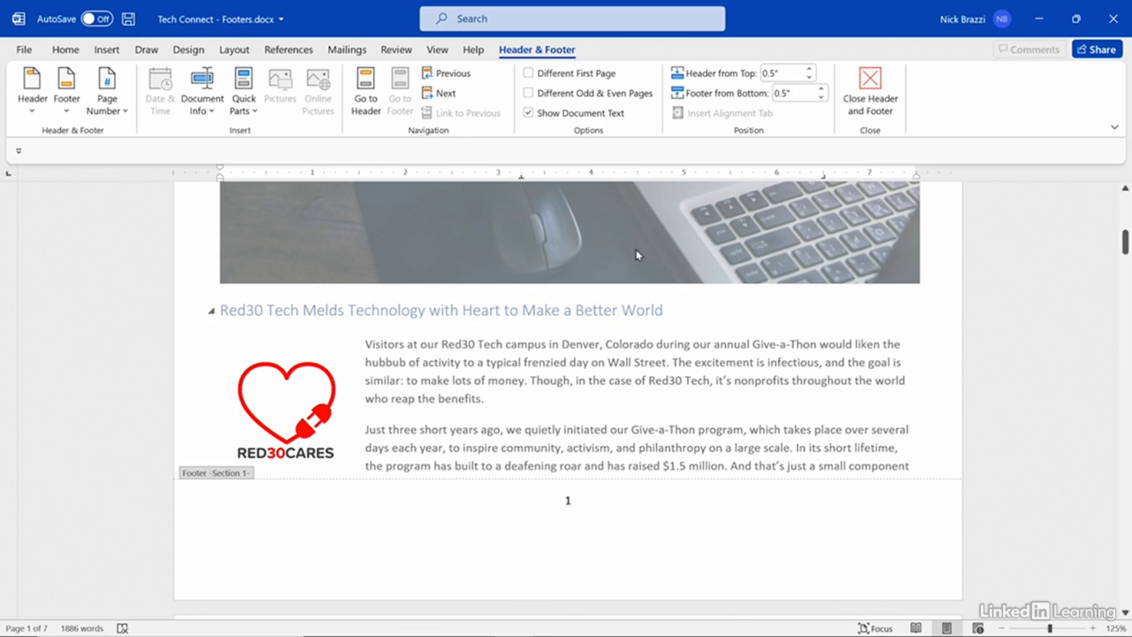
pyautogui.click(529, 75)
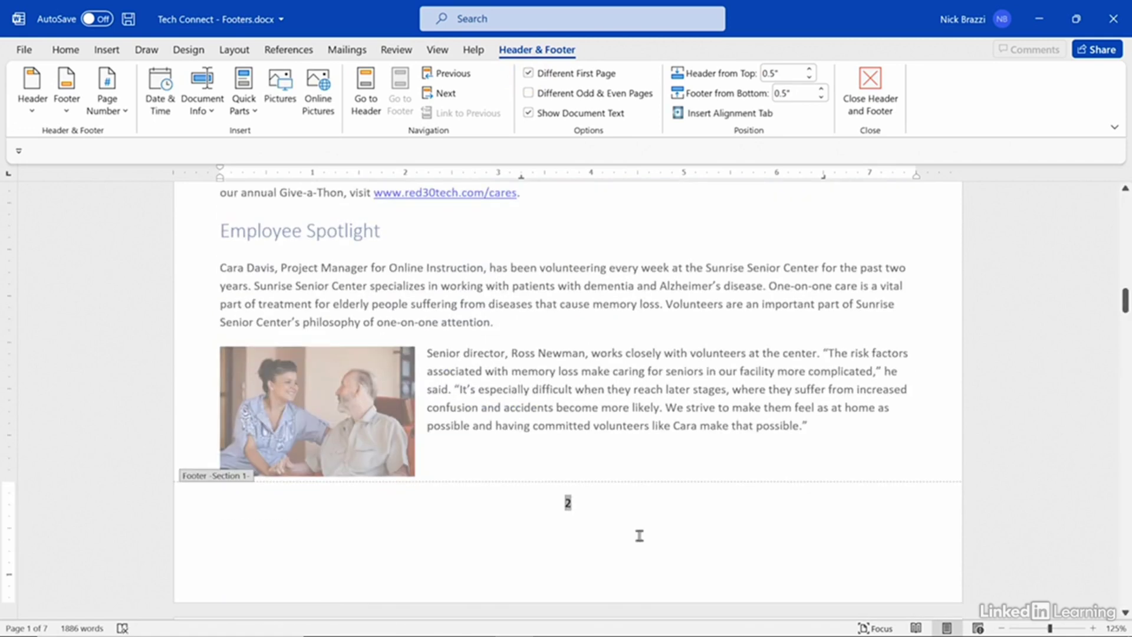
# Step: Compare the first page's footer with the headers and footers on the following pages of section 1
pyautogui.scroll(-4, 588, 506)
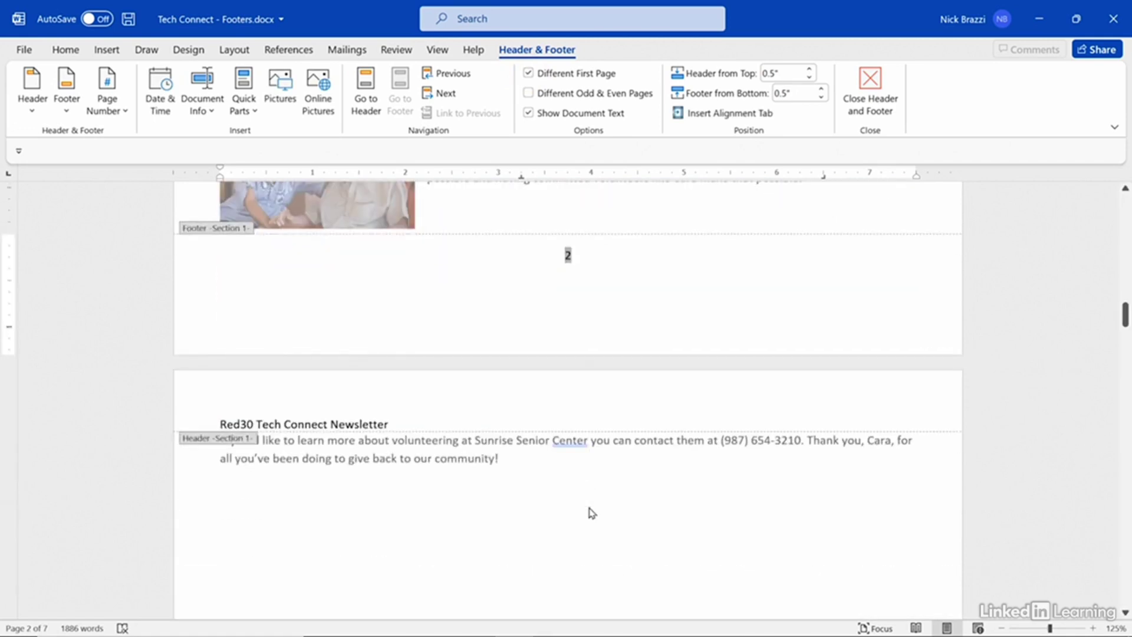
pyautogui.scroll(12, 588, 506)
pyautogui.scroll(2, 589, 506)
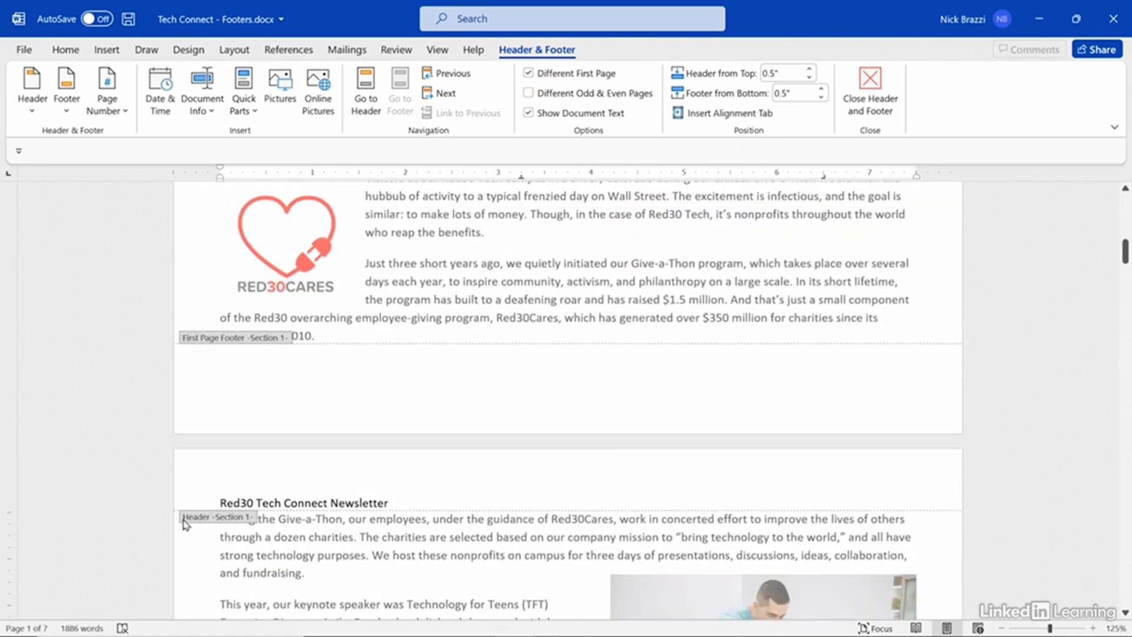
pyautogui.scroll(2, 530, 484)
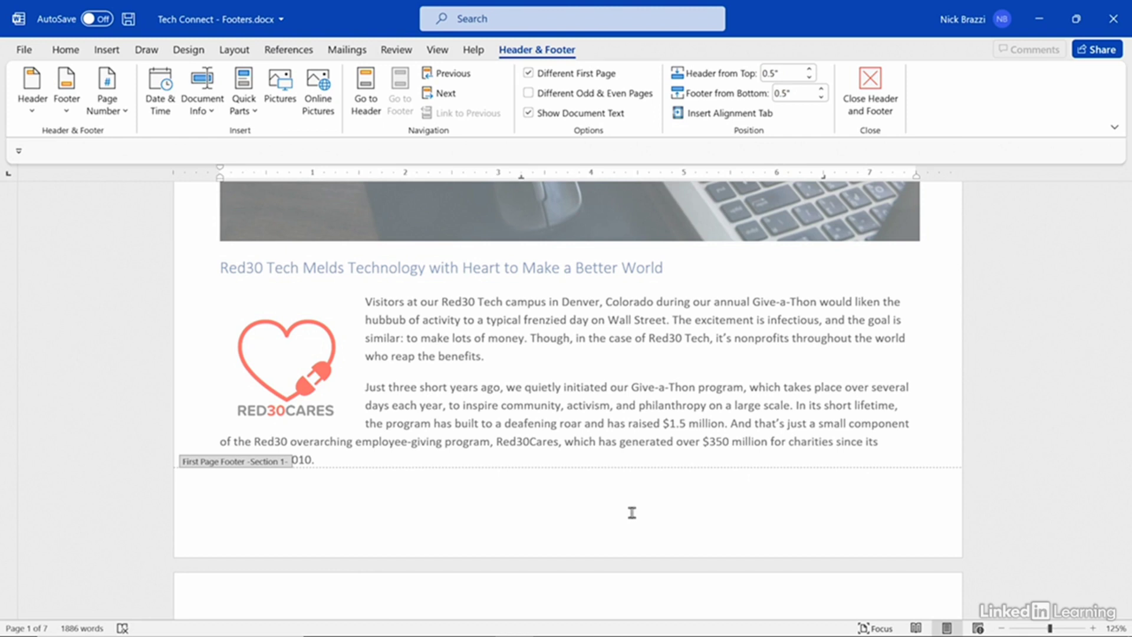
pyautogui.scroll(-5, 631, 512)
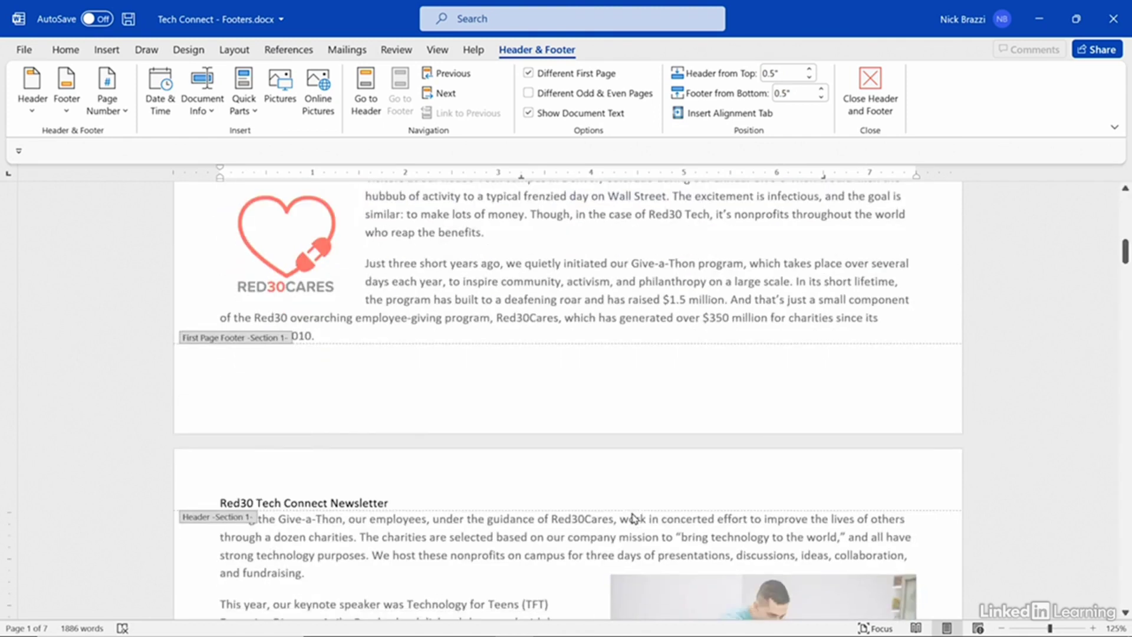
pyautogui.scroll(-10, 632, 514)
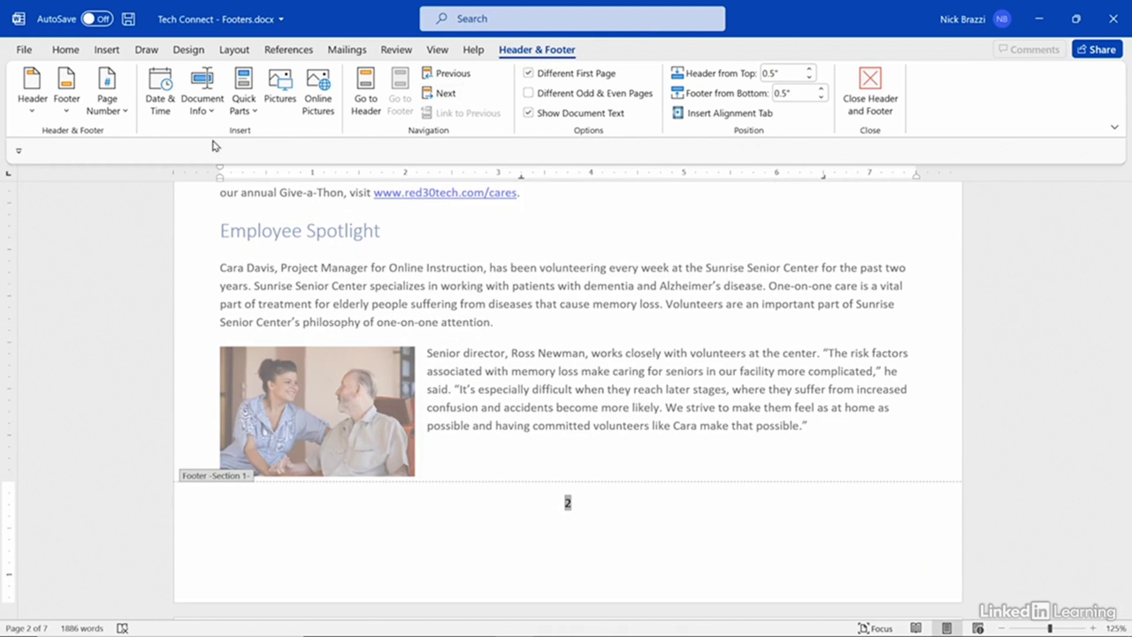
# Step: Review the page number options, including Remove Page Numbers, and leave the footer for the body text on page 2
pyautogui.click(108, 109)
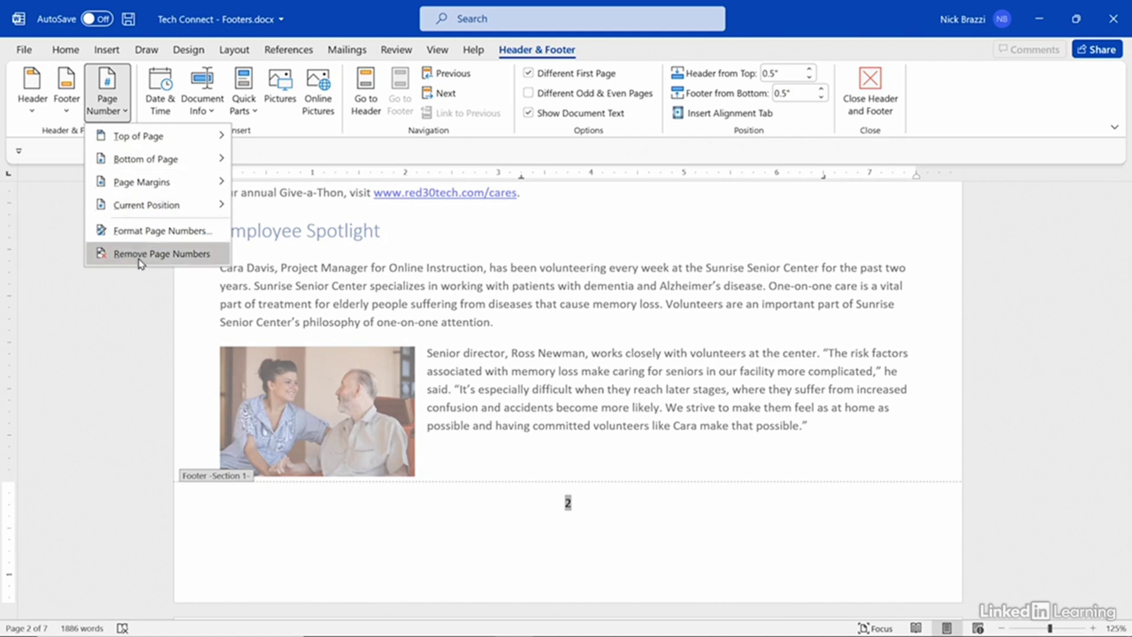
pyautogui.click(145, 324)
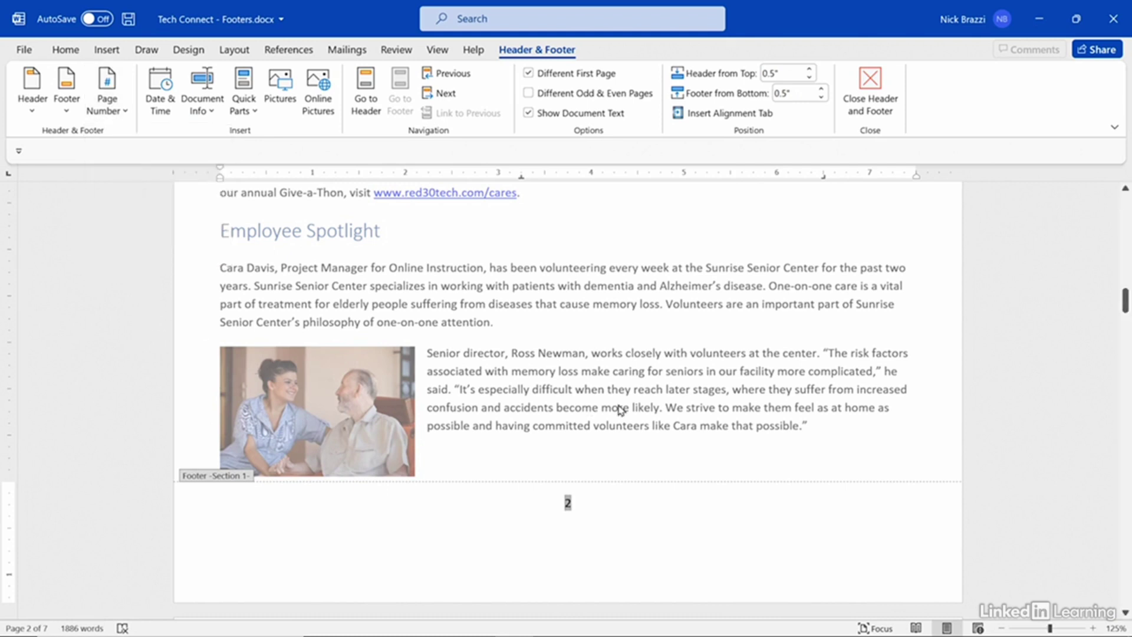
pyautogui.doubleClick(599, 446)
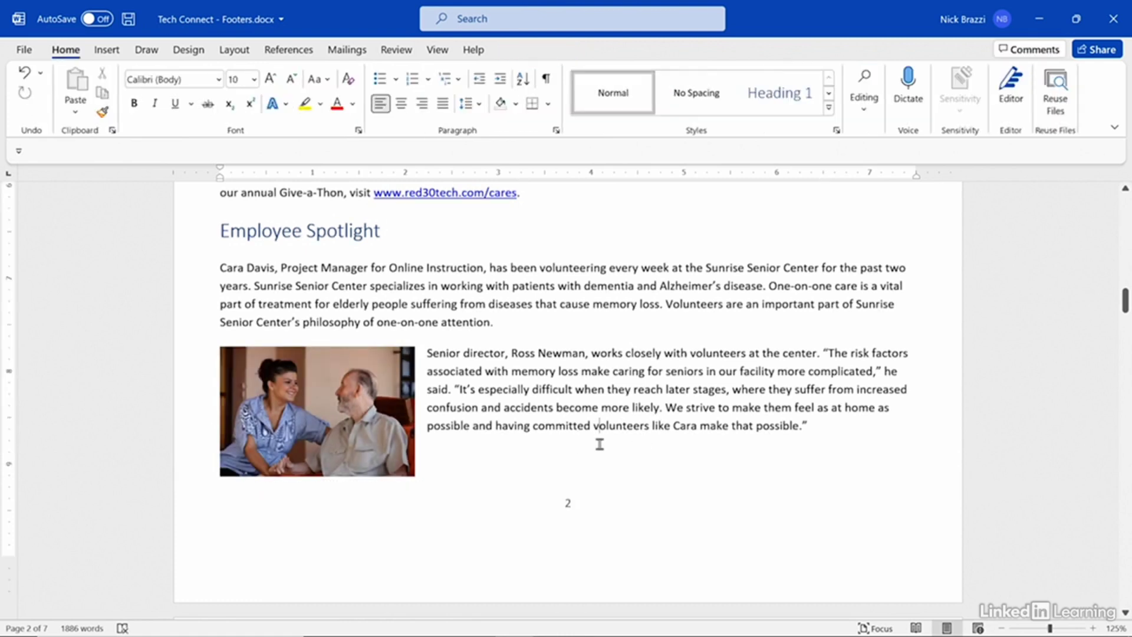